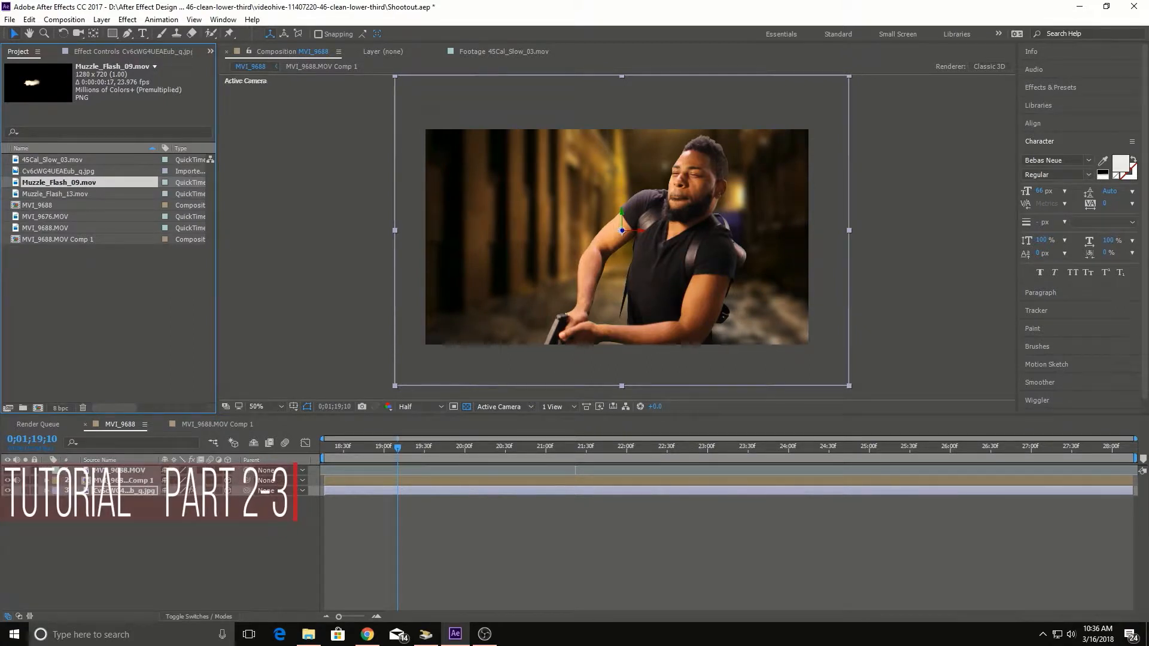
# Step: Add Muzzle_Flash_09.mov above the other layers and shift its layer to start at the gunshot frame, 0;01;27;22
pyautogui.moveTo(58, 182); pyautogui.dragTo(622, 237)
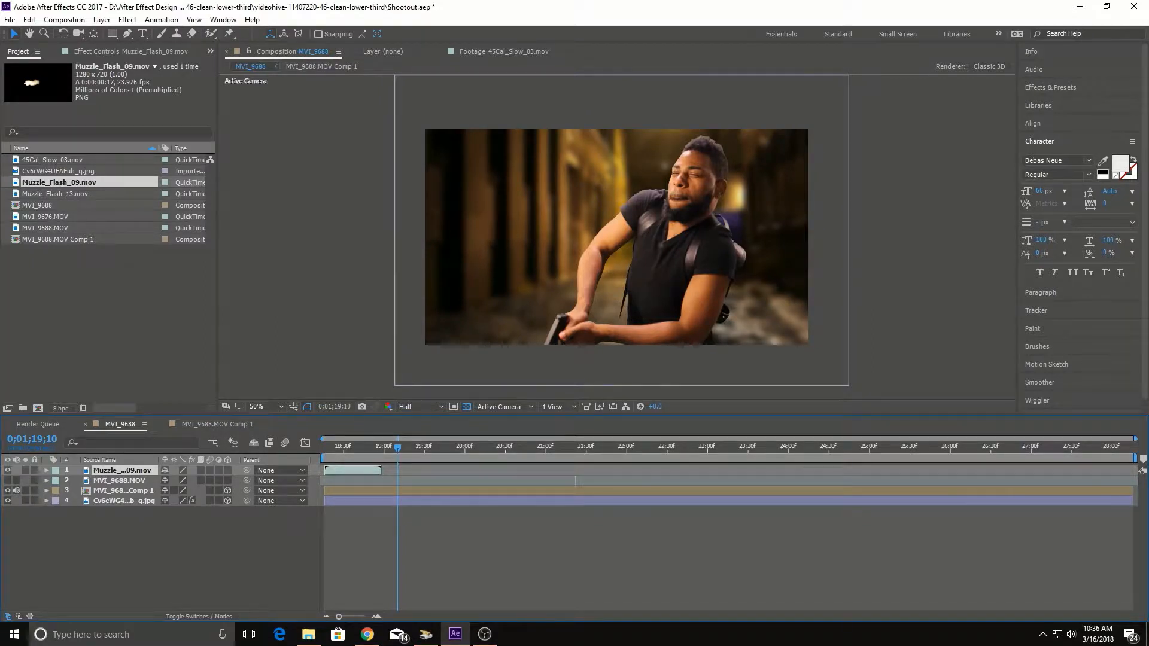
pyautogui.press('space')
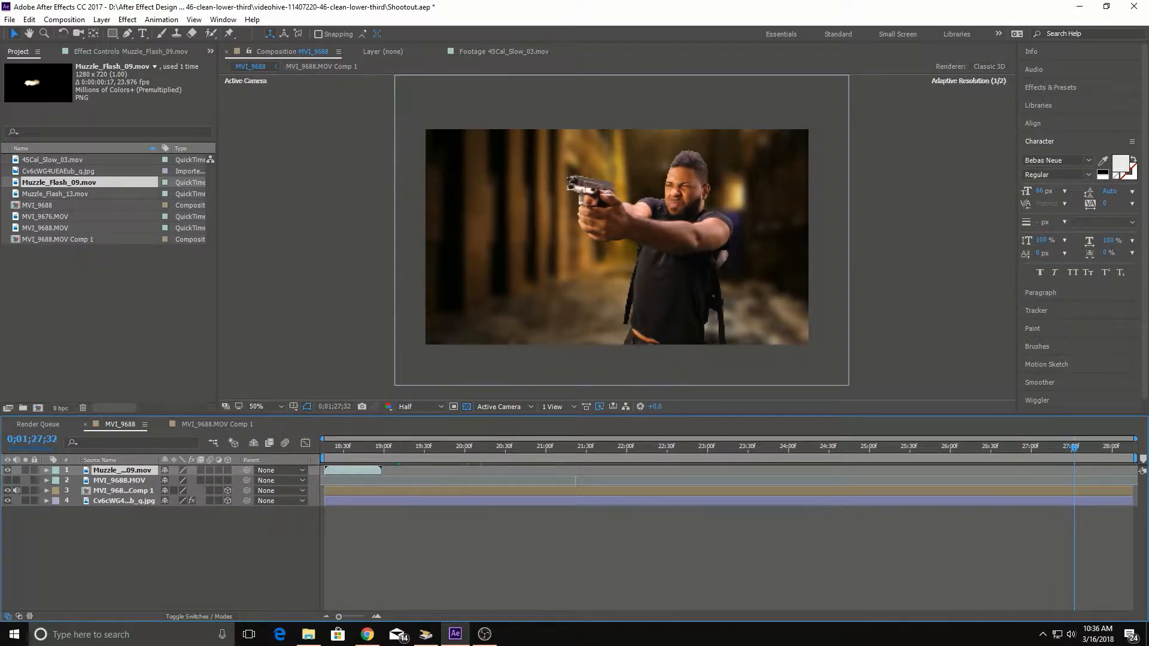
pyautogui.press('pageup')
pyautogui.press('pageup')
pyautogui.press('pageup')
pyautogui.press('pageup')
pyautogui.press('pageup')
pyautogui.press('pageup')
pyautogui.press('pageup')
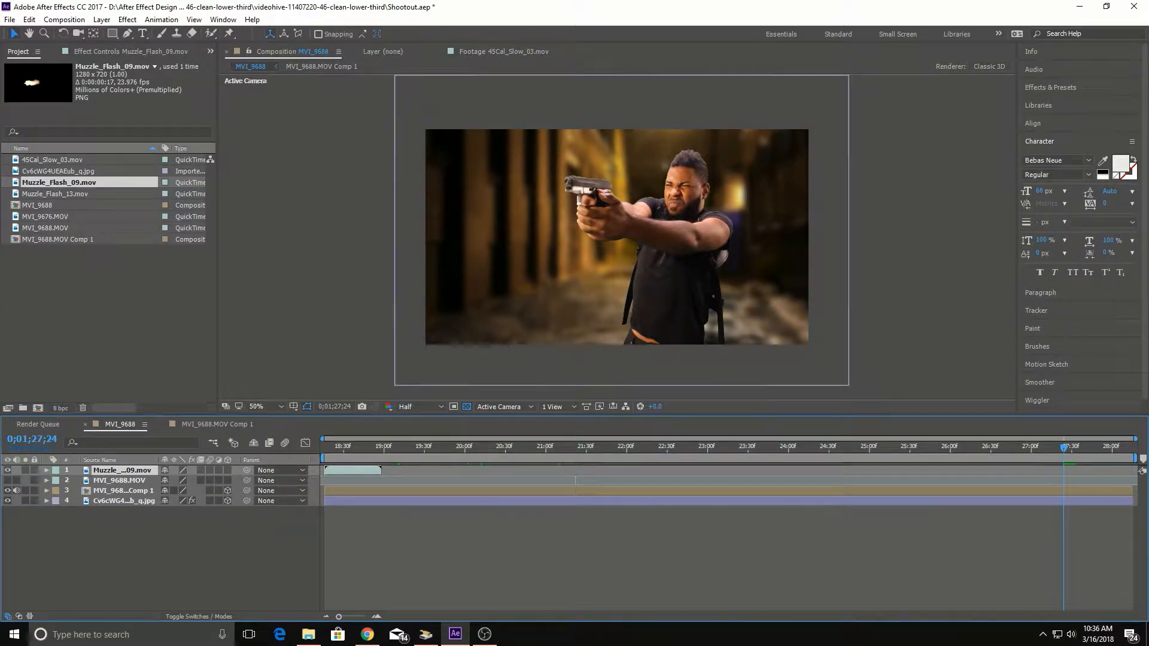
pyautogui.press('pagedown')
pyautogui.press('pageup')
pyautogui.press('pageup')
pyautogui.press('pageup')
pyautogui.press('pageup')
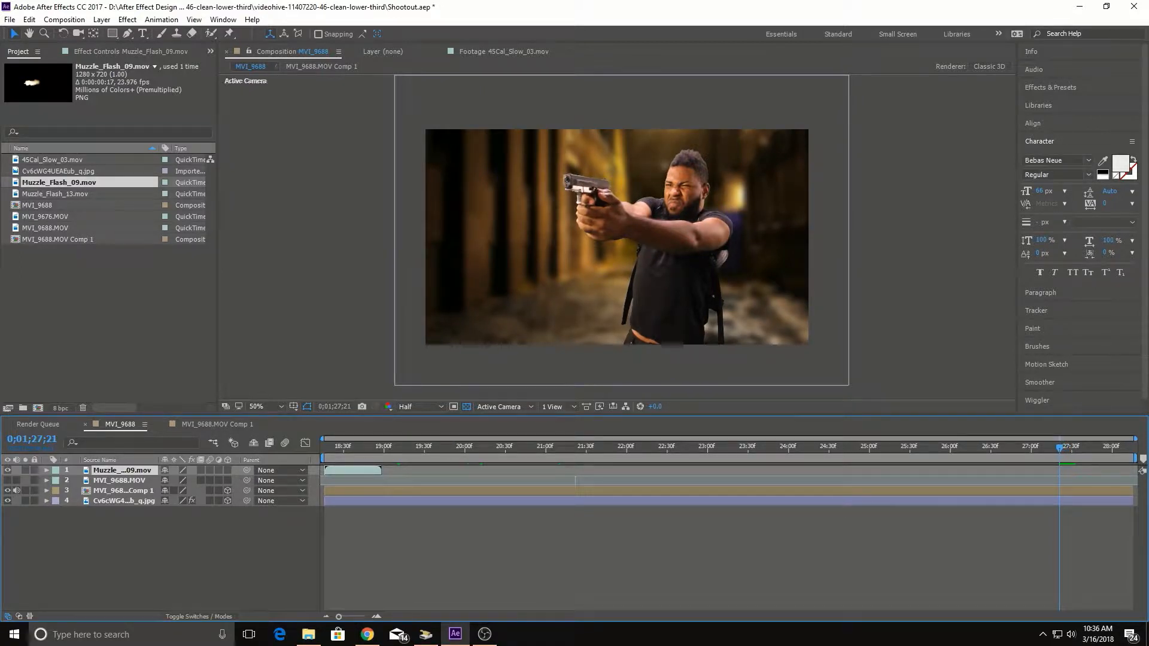
pyautogui.press('pagedown')
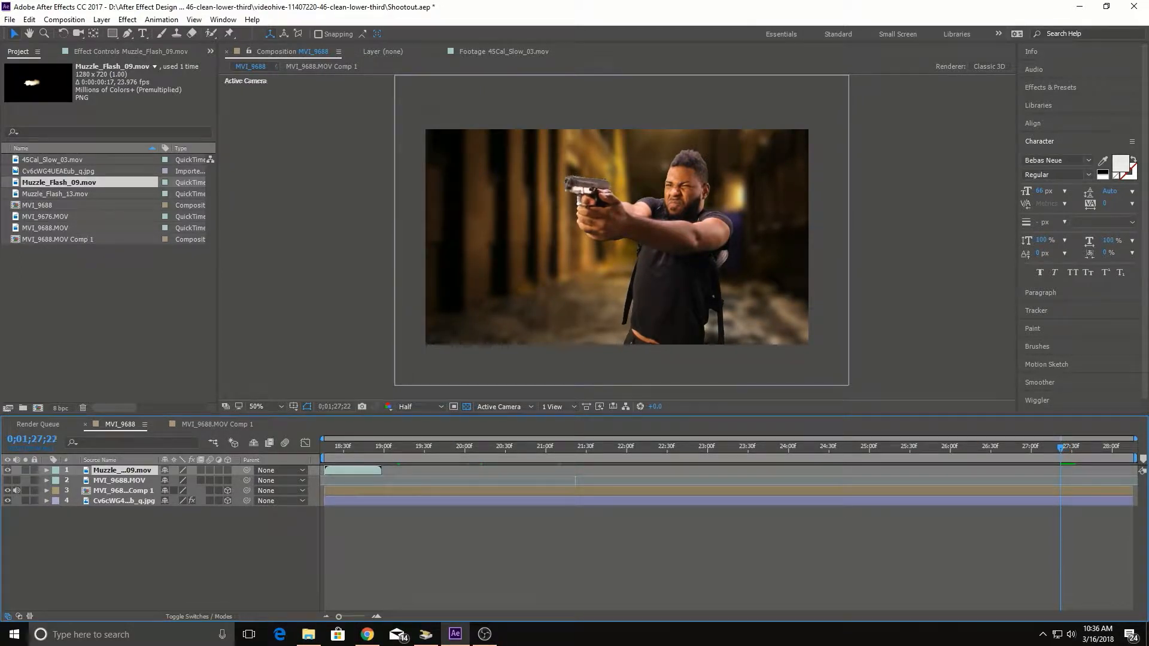
pyautogui.moveTo(344, 470); pyautogui.dragTo(1081, 471)
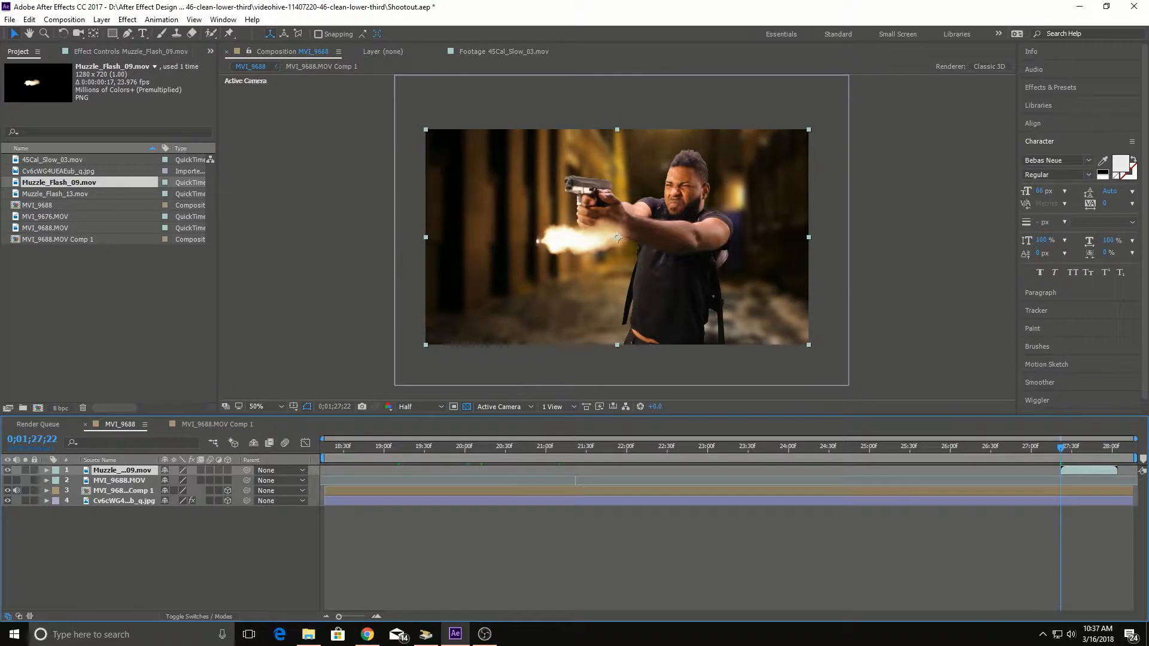
# Step: Set the muzzle flash layer's rotation to 180 degrees
pyautogui.press('r')
pyautogui.write('18')
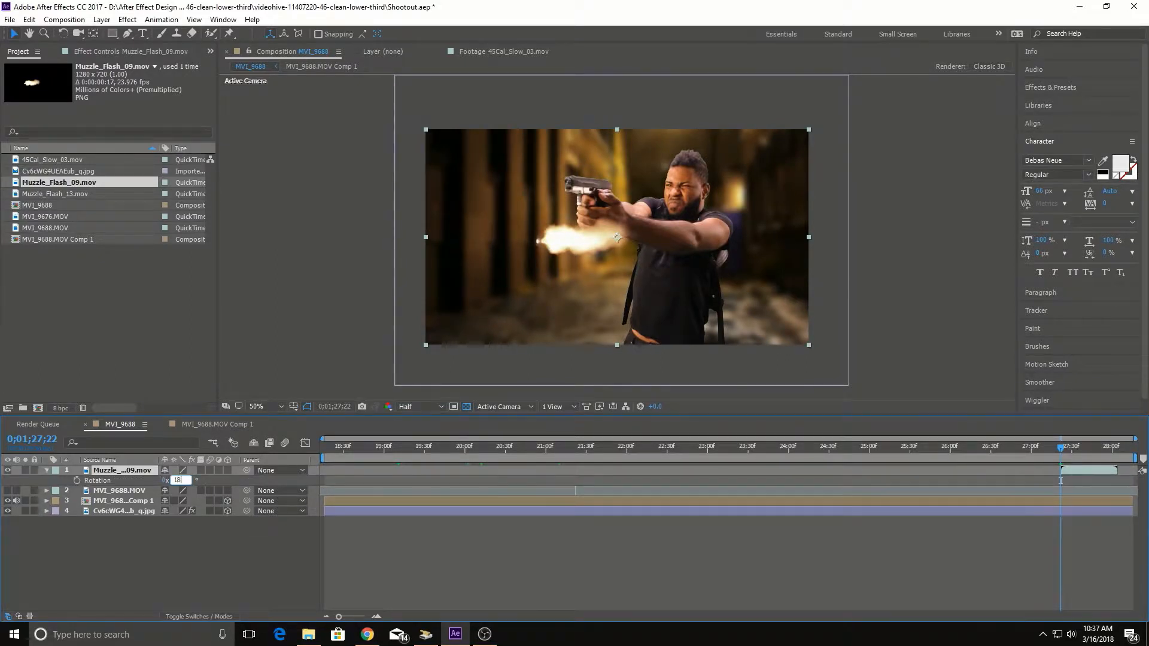
pyautogui.write('0')
pyautogui.press('Return')
# Step: Move the rotated muzzle flash so its base meets the front of the gun barrel
pyautogui.moveTo(616, 237); pyautogui.dragTo(487, 189)
pyautogui.press('.')
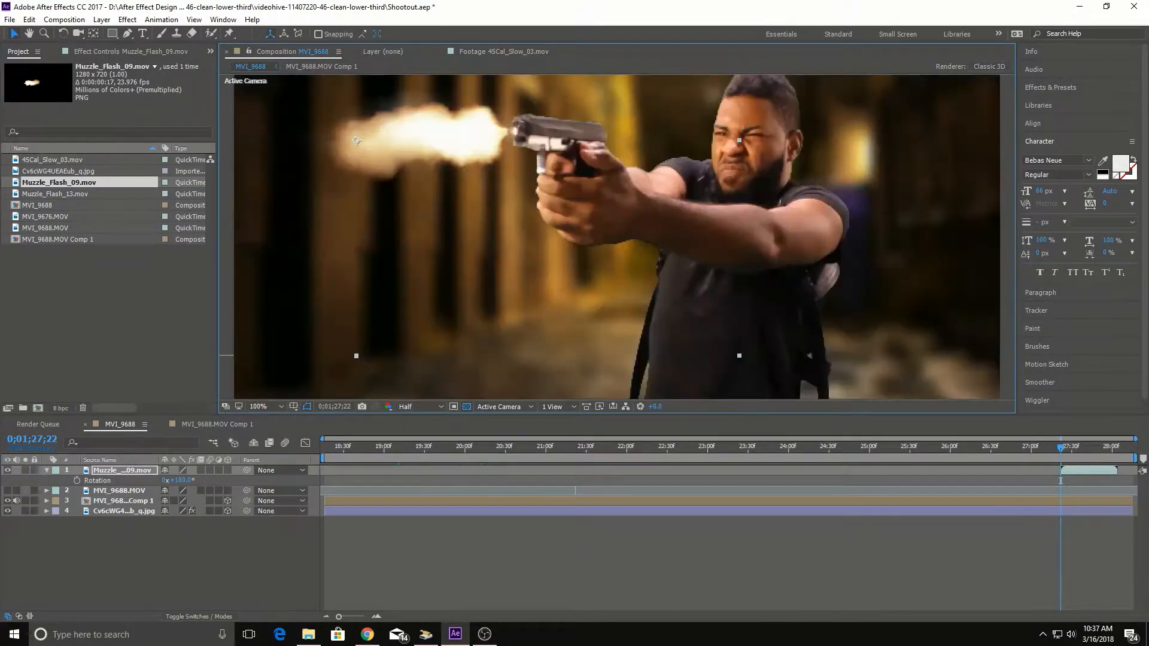
pyautogui.moveTo(356, 141); pyautogui.dragTo(358, 136)
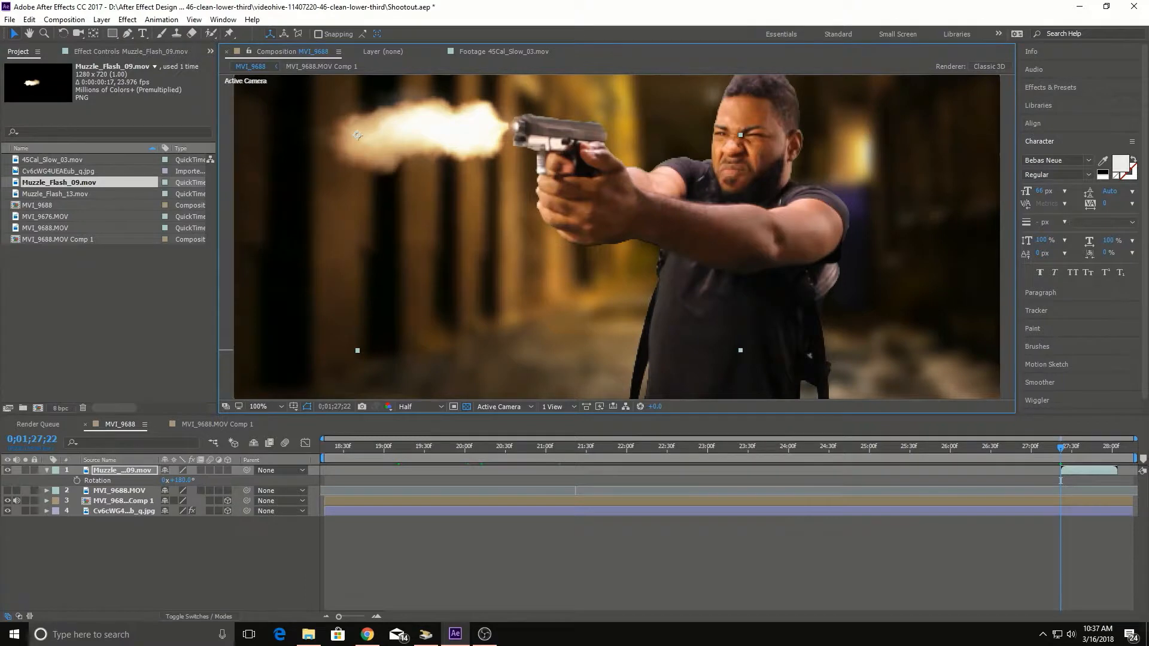
# Step: Scale the muzzle flash down to 70% and shift it back against the gun's muzzle
pyautogui.press(',')
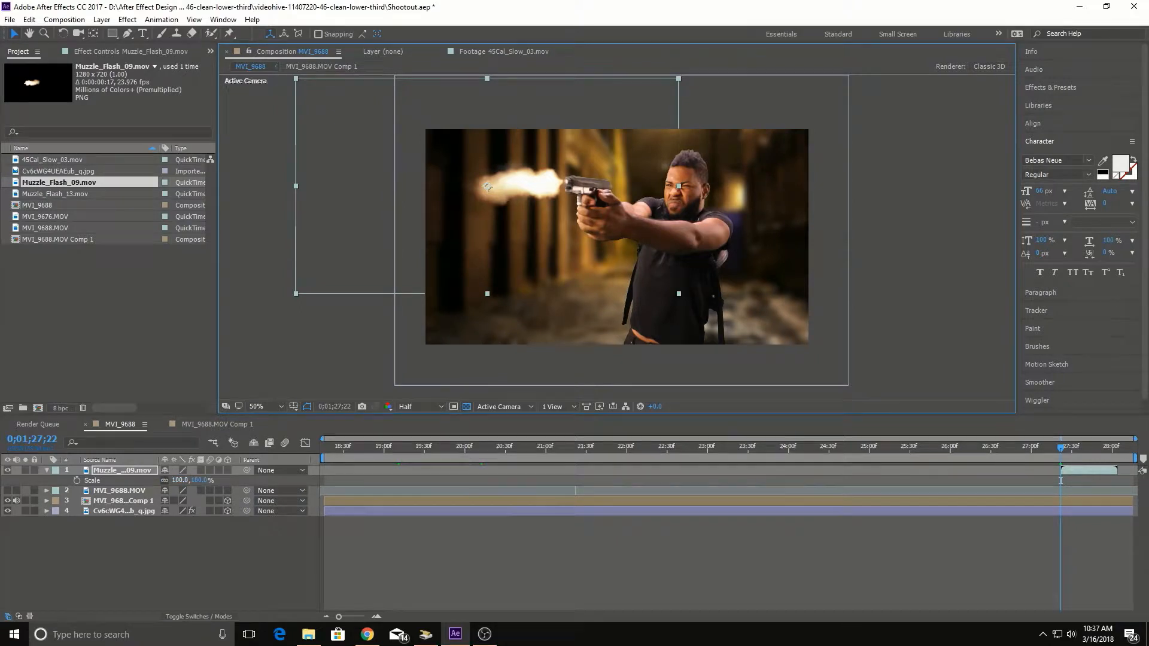
pyautogui.moveTo(182, 480); pyautogui.dragTo(168, 481)
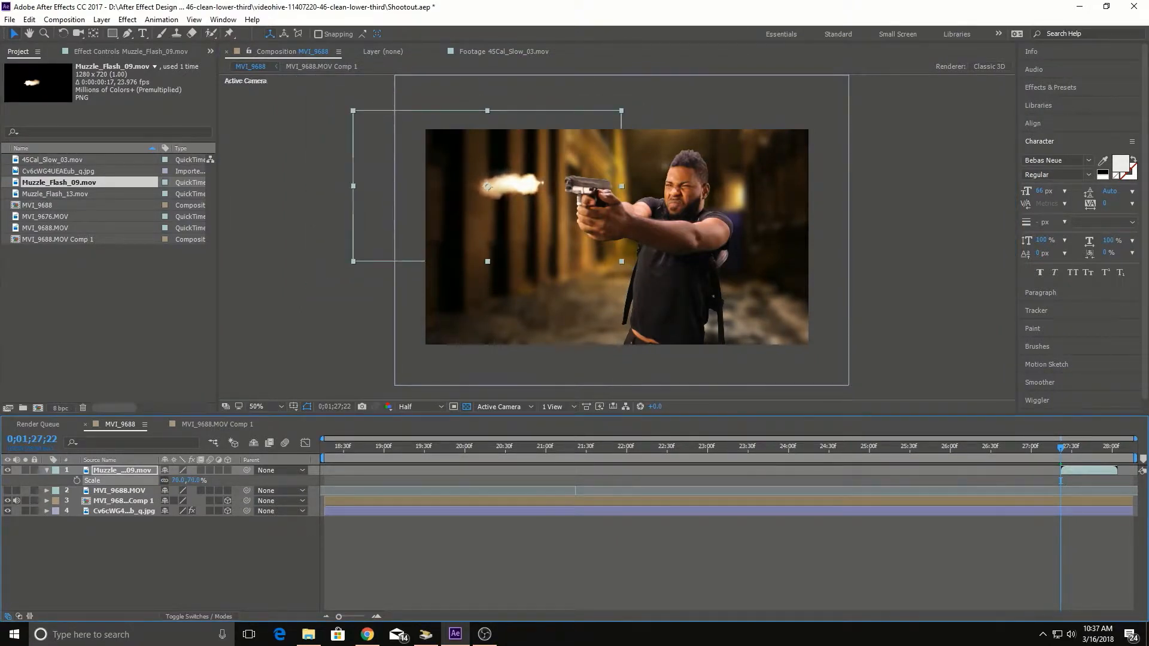
pyautogui.moveTo(487, 187); pyautogui.dragTo(509, 185)
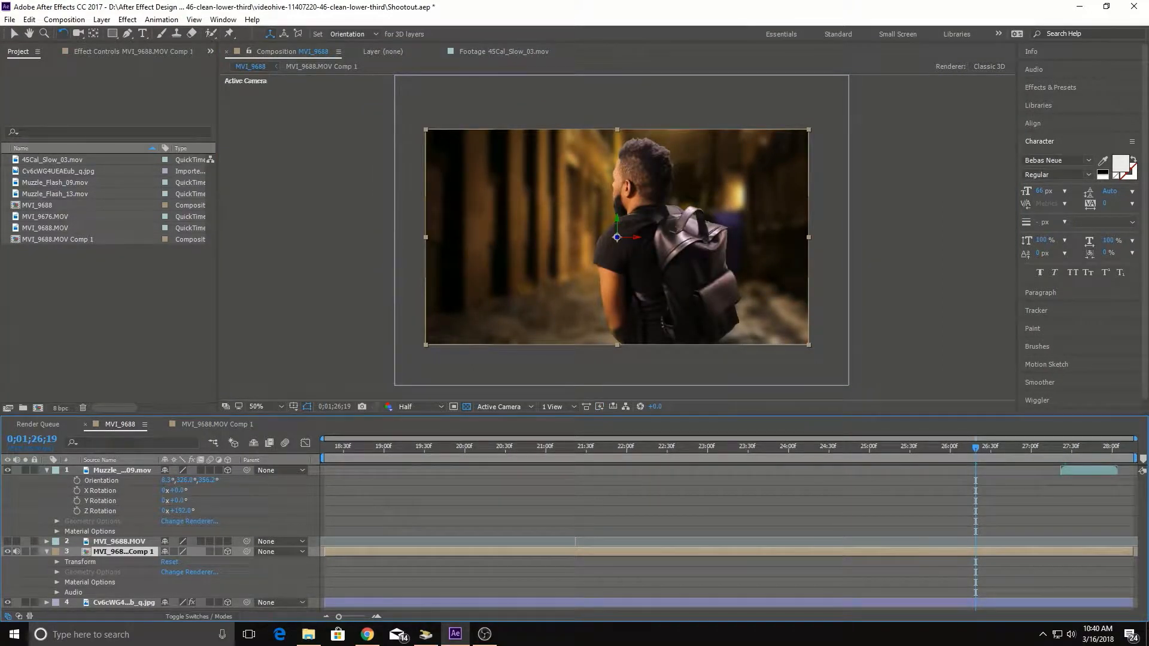
# Step: Split the MVI_9688.MOV Comp 1 layer at 0;01;21;19 and delete the part after the cut
pyautogui.press('space')
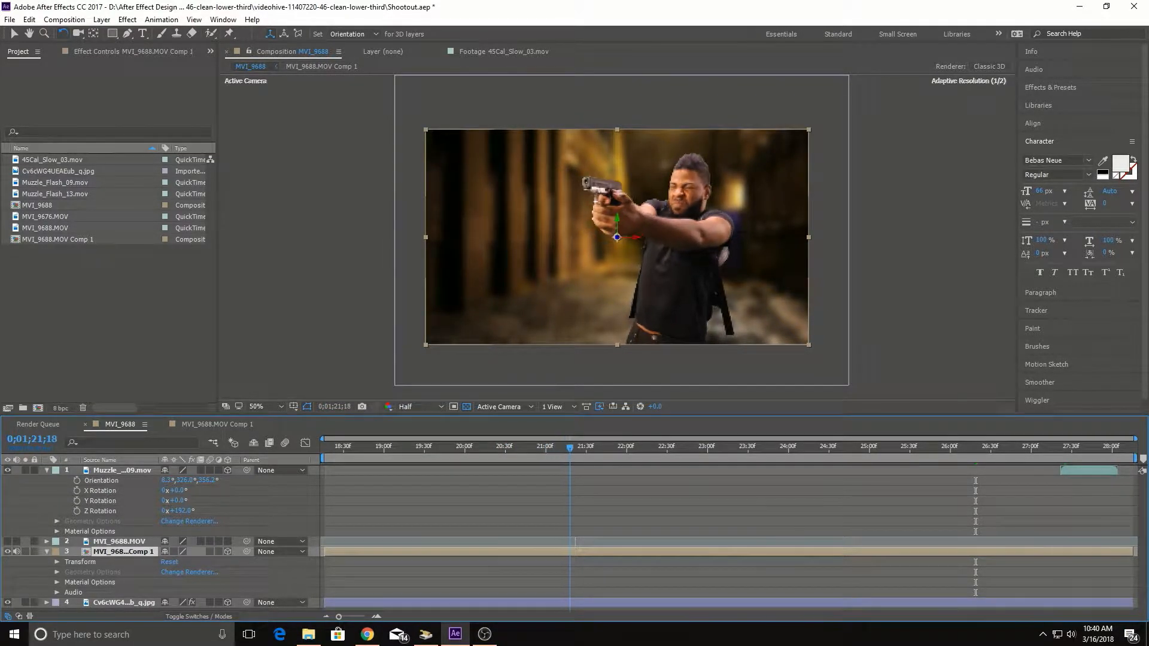
pyautogui.press('pageup')
pyautogui.press('pageup')
pyautogui.press('pageup')
pyautogui.press('pageup')
pyautogui.press('pageup')
pyautogui.press('pageup')
pyautogui.press('pageup')
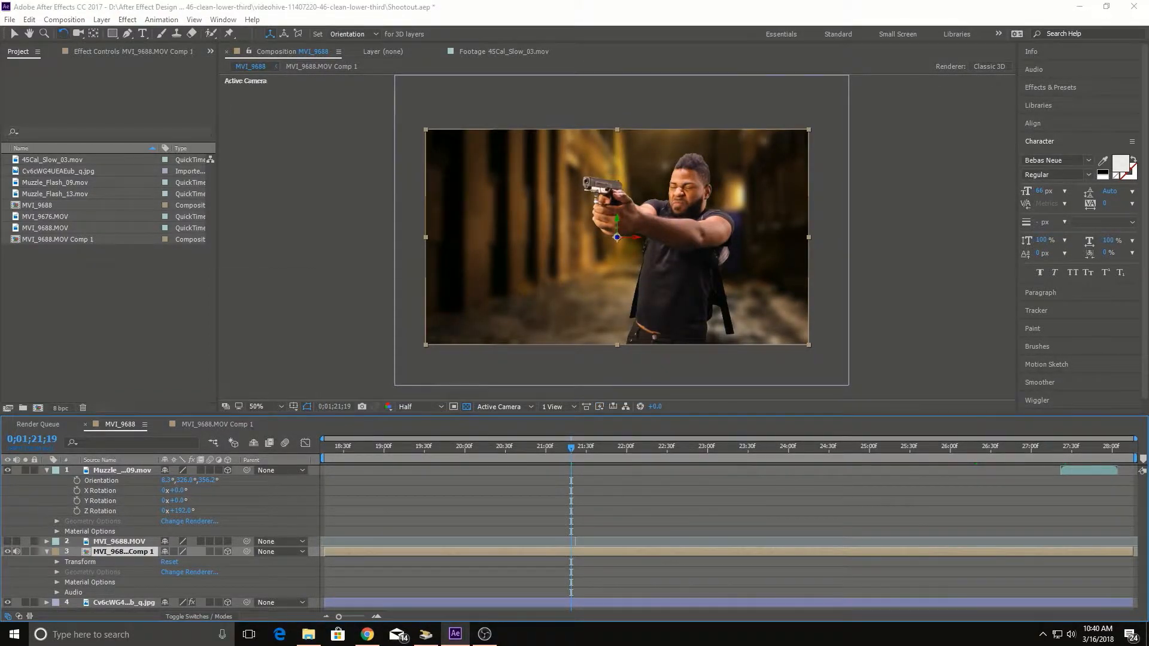
pyautogui.hotkey('ctrl', 'shift', 'c')
pyautogui.press('Escape')
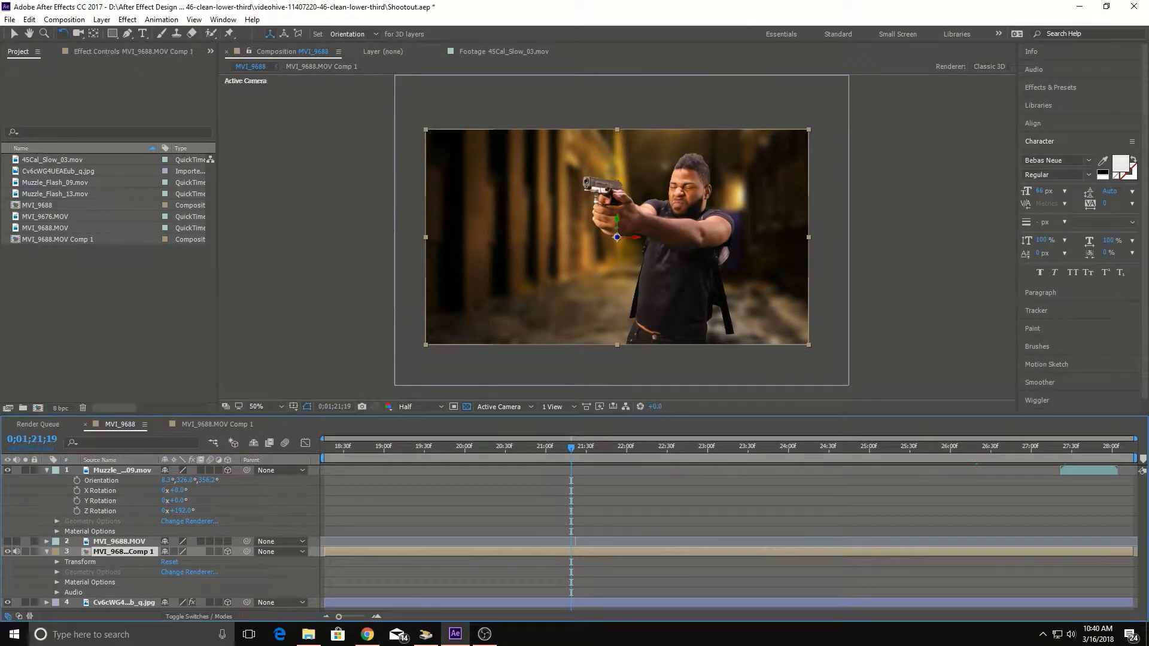
pyautogui.hotkey('ctrl', 'shift', 'd')
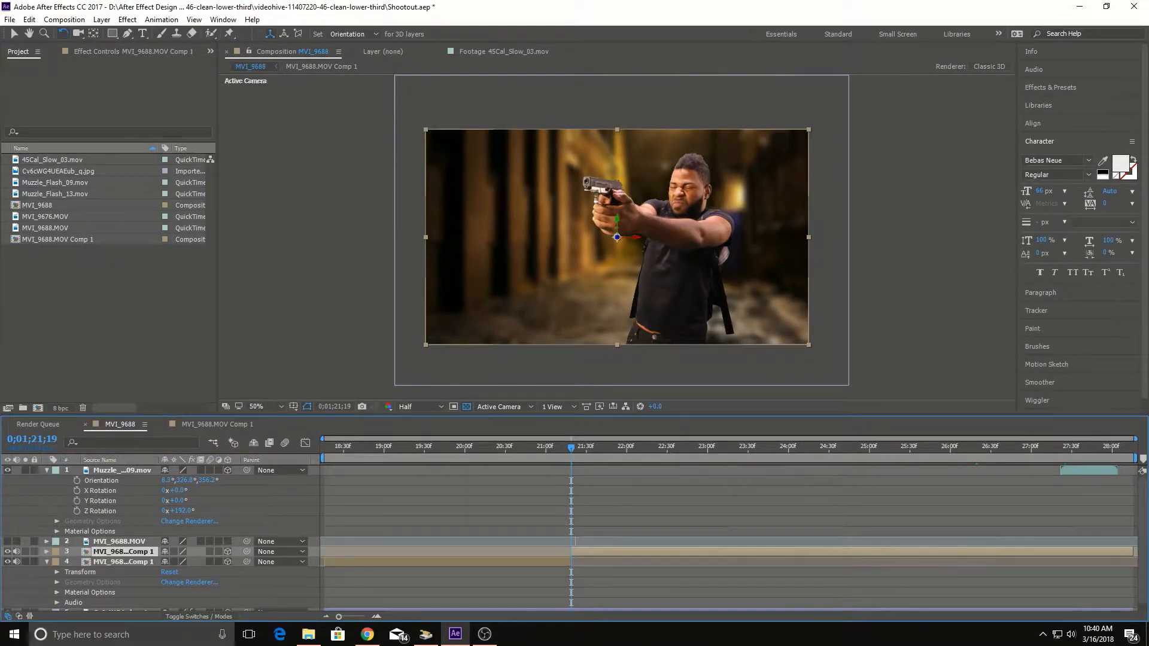
pyautogui.press('Delete')
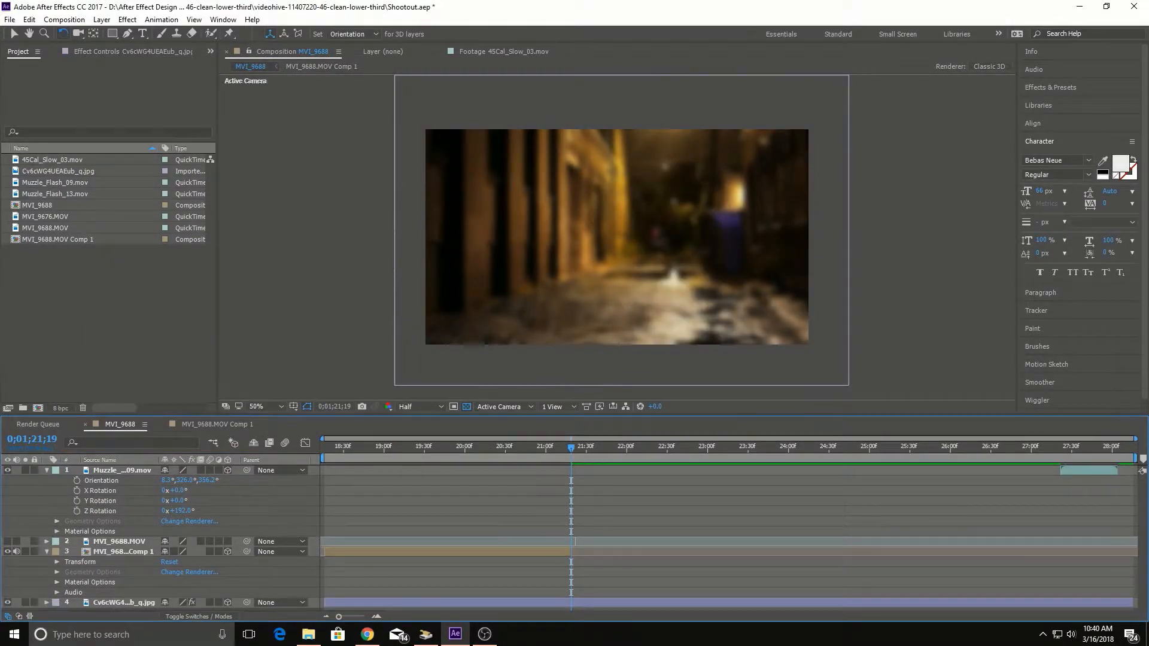
# Step: Move the muzzle flash layer earlier in the timeline so it starts at the gunshot around 0;01;20;50
pyautogui.moveTo(1089, 471); pyautogui.dragTo(533, 448)
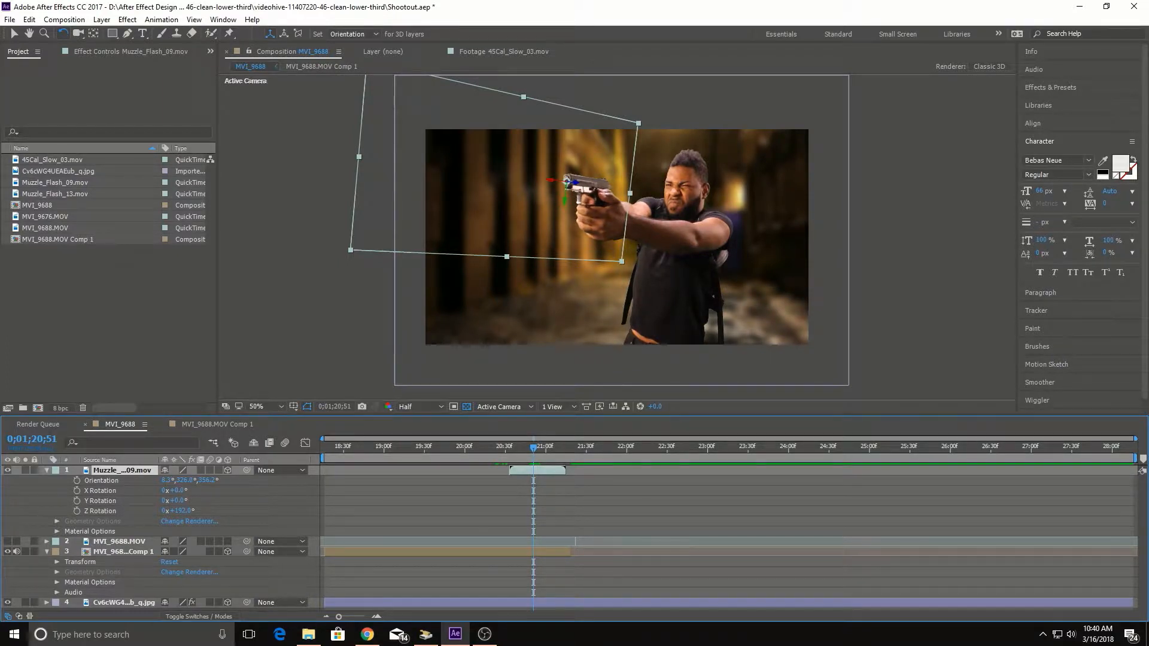
pyautogui.press('pagedown')
pyautogui.moveTo(524, 470); pyautogui.dragTo(547, 470)
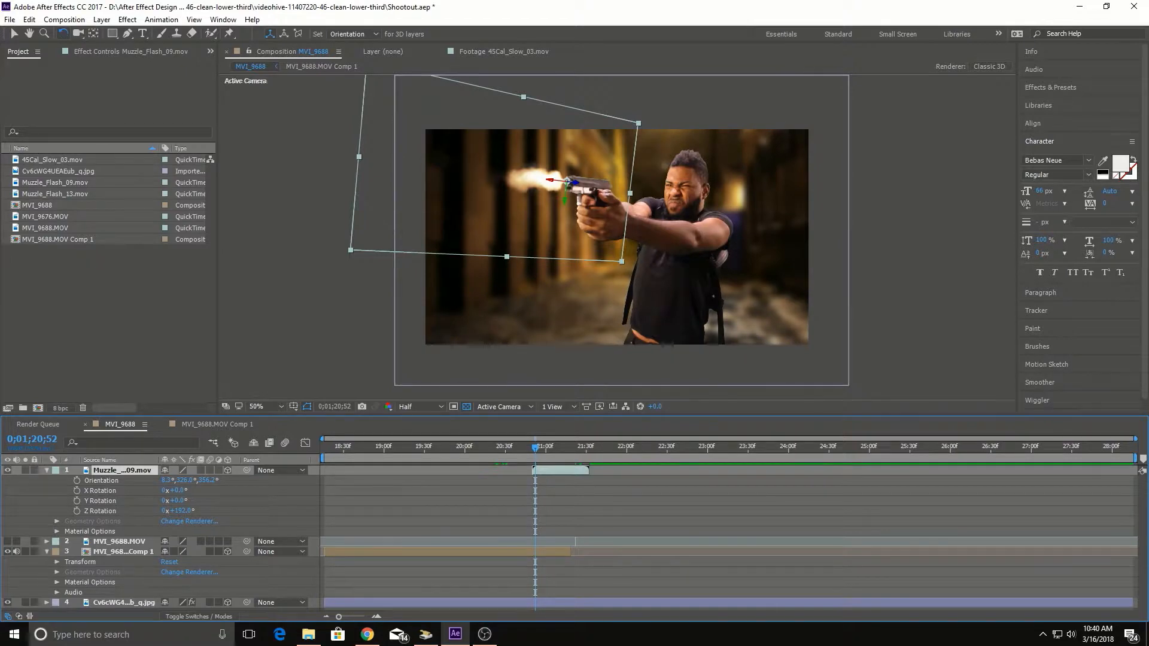
# Step: Set the composition preview to 100% magnification and Full resolution a few frames before the flash
pyautogui.press('pageup')
pyautogui.press('pageup')
pyautogui.press('pageup')
pyautogui.press('pageup')
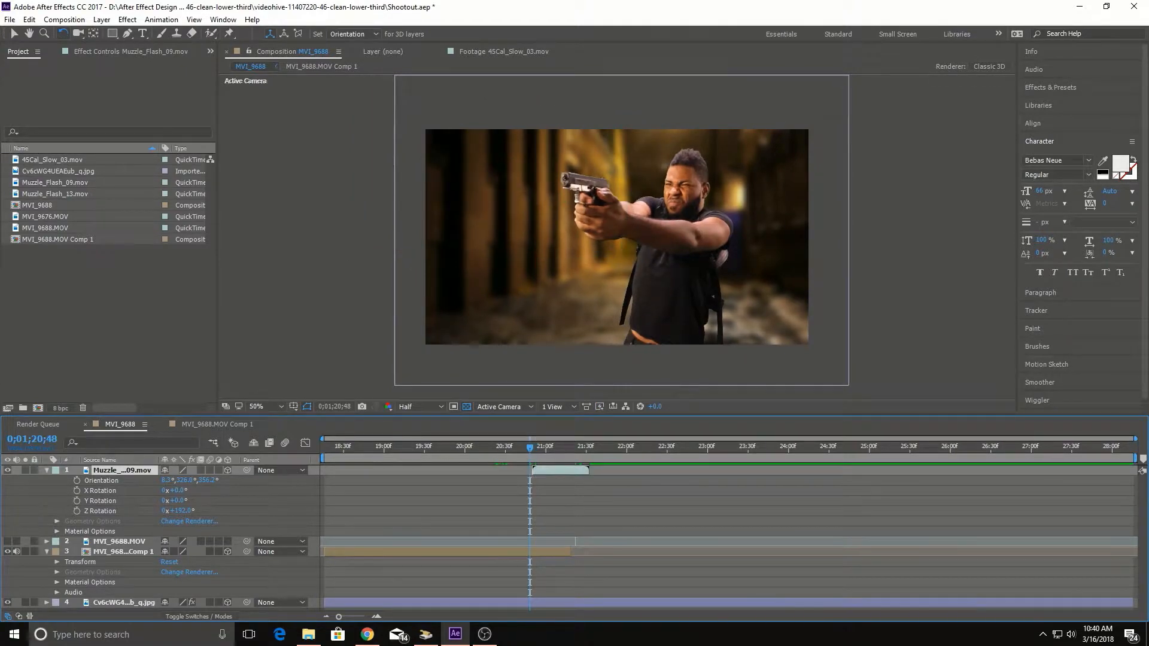
pyautogui.press('/')
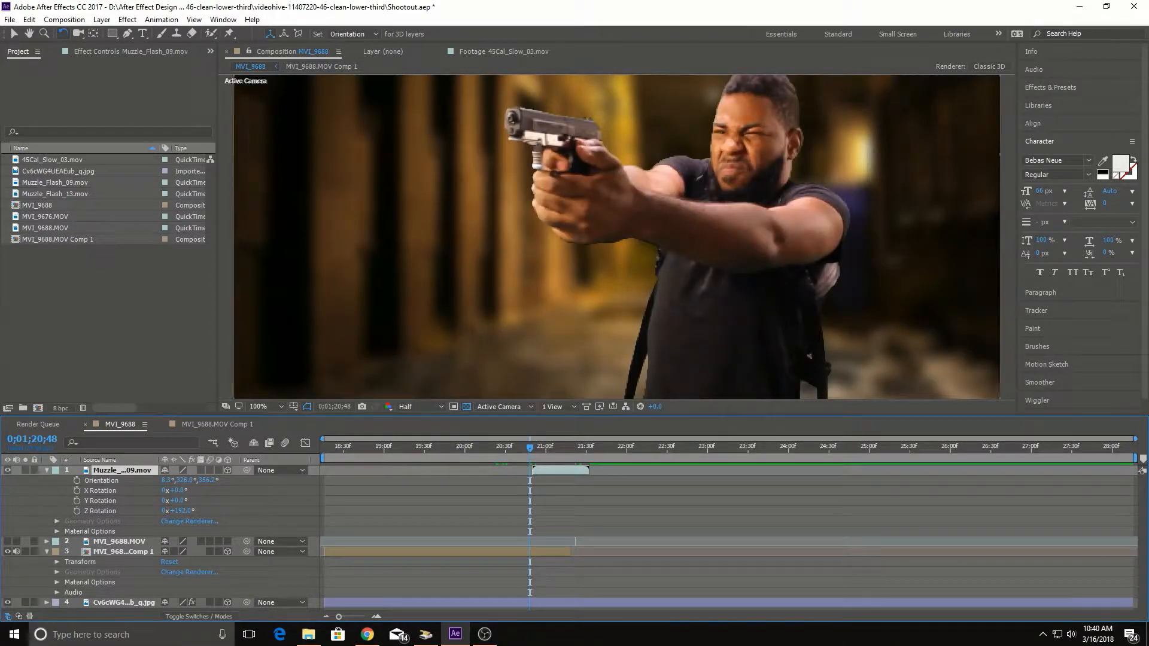
pyautogui.click(419, 406)
pyautogui.click(420, 436)
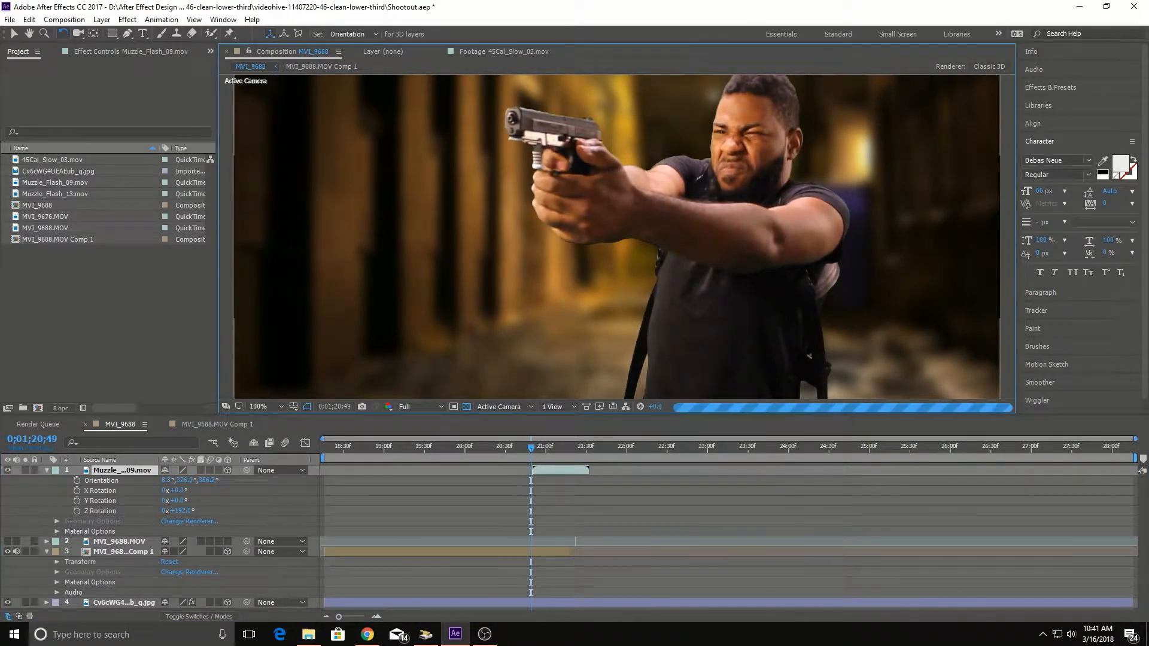
# Step: Nudge the muzzle flash's orientation slightly and shift its layer to start at 0;01;20;52
pyautogui.press('pagedown')
pyautogui.press('pagedown')
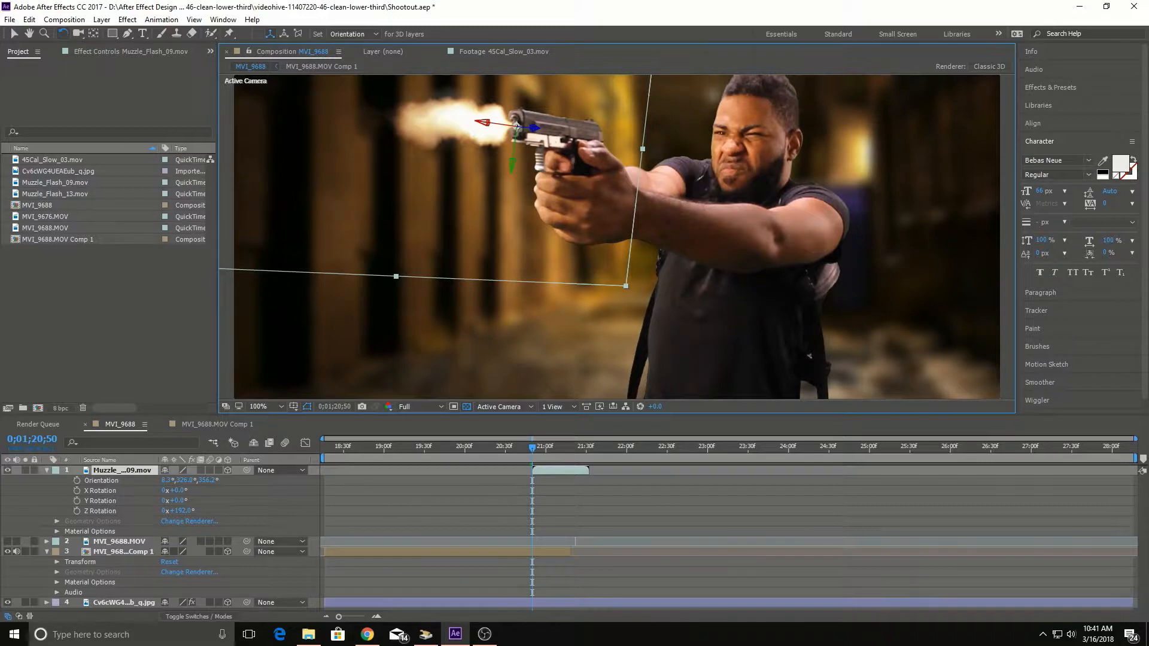
pyautogui.press('pagedown')
pyautogui.press('pagedown')
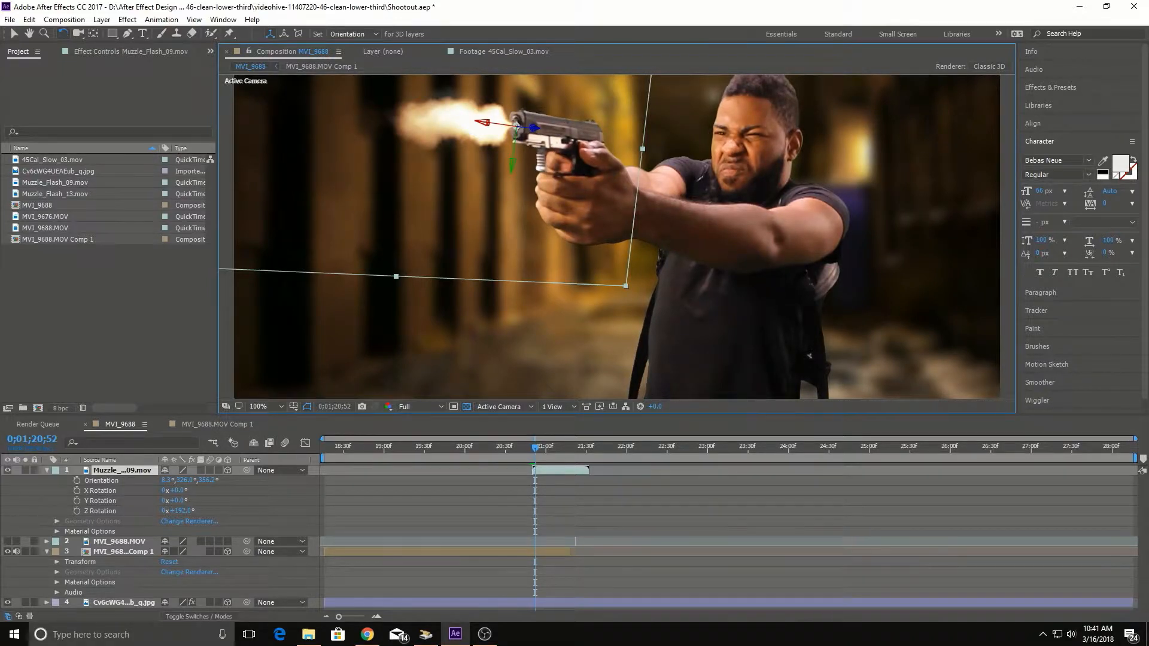
pyautogui.moveTo(516, 127); pyautogui.dragTo(518, 127)
pyautogui.moveTo(553, 470); pyautogui.dragTo(557, 470)
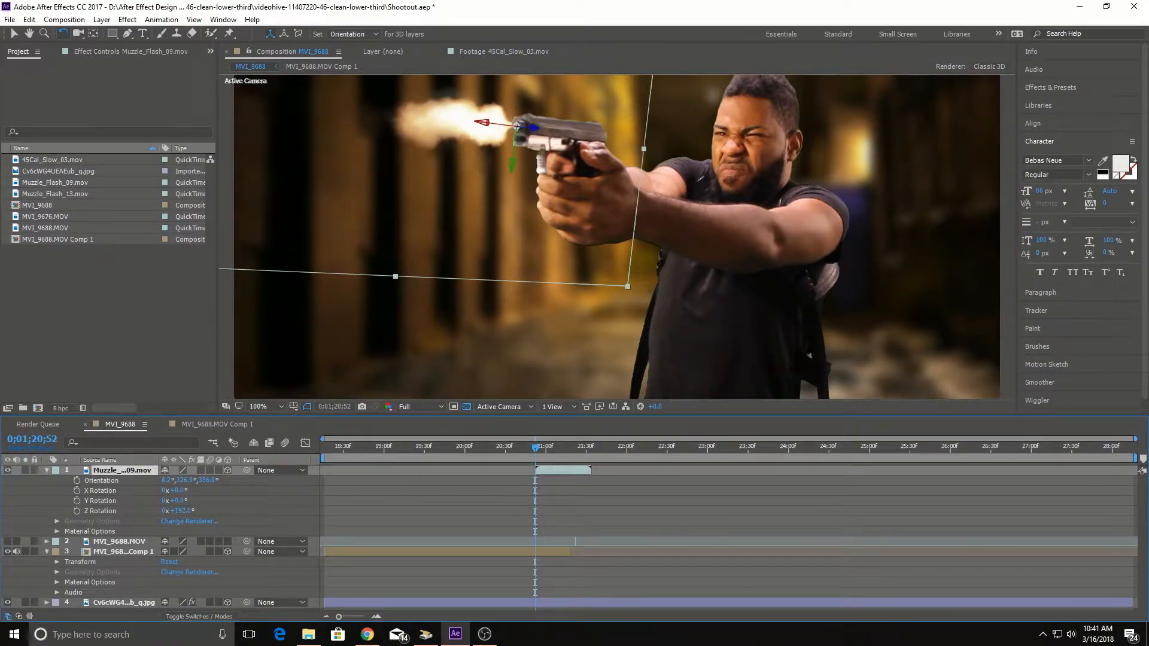
# Step: Play the shot from 0;01;20;47 and step through its frames to check the flash against the gun's recoil
pyautogui.click(616, 237)
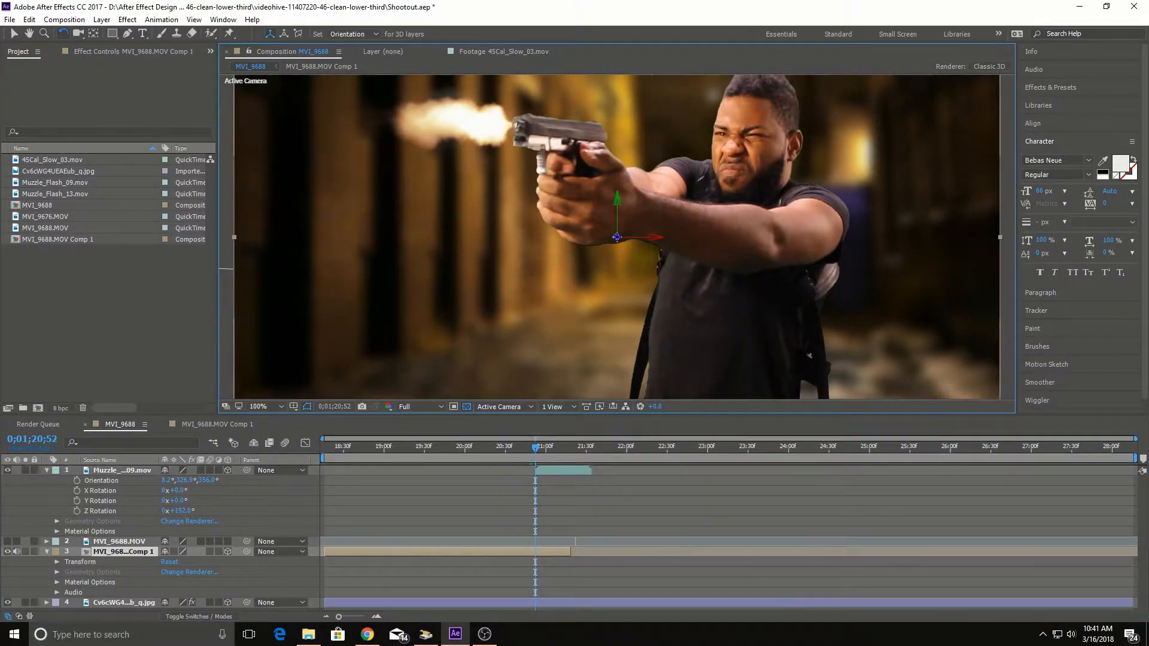
pyautogui.moveTo(535, 448); pyautogui.dragTo(528, 447)
pyautogui.press('space')
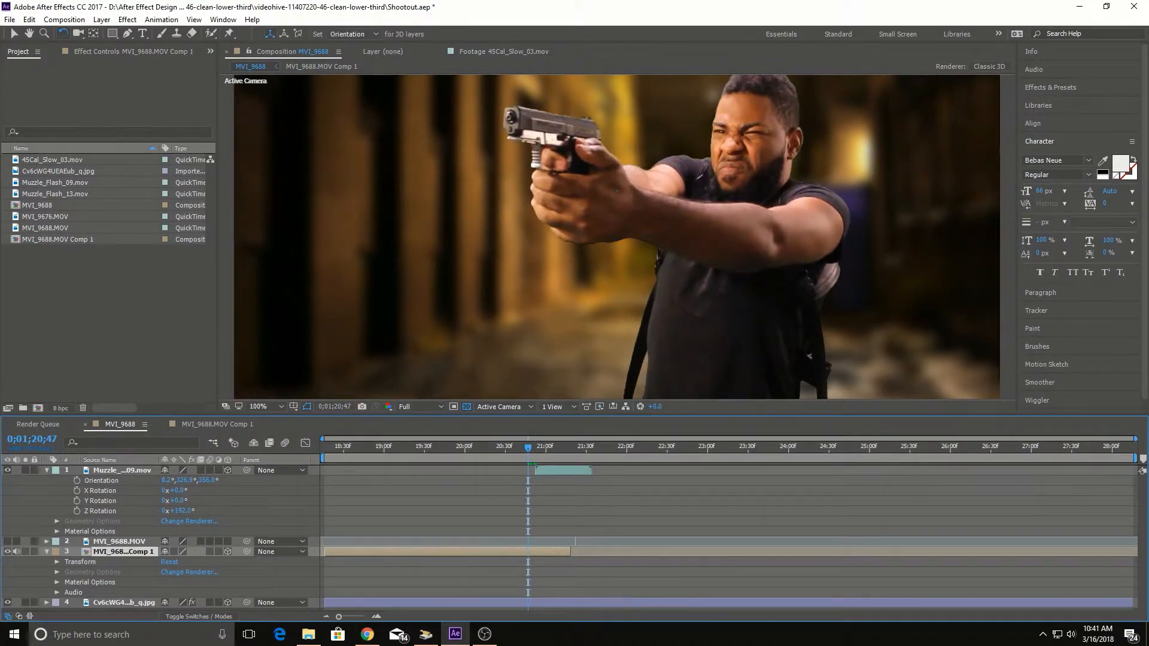
pyautogui.press('space')
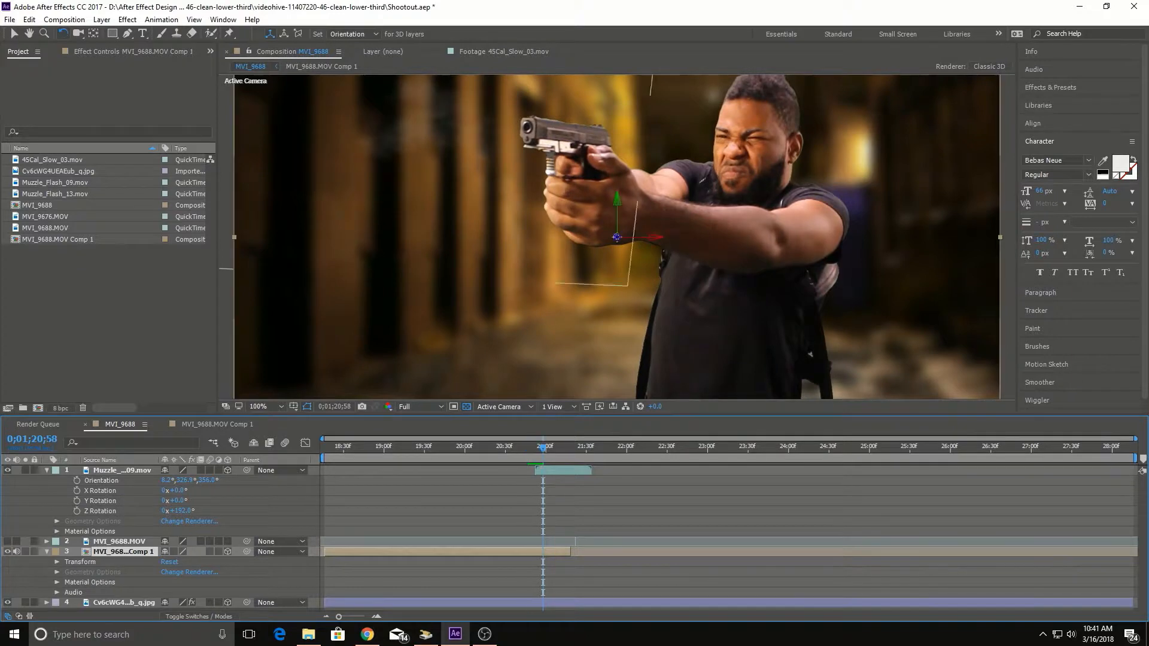
pyautogui.press('pageup')
pyautogui.press('pageup')
pyautogui.press('pageup')
pyautogui.press('pageup')
pyautogui.press('pageup')
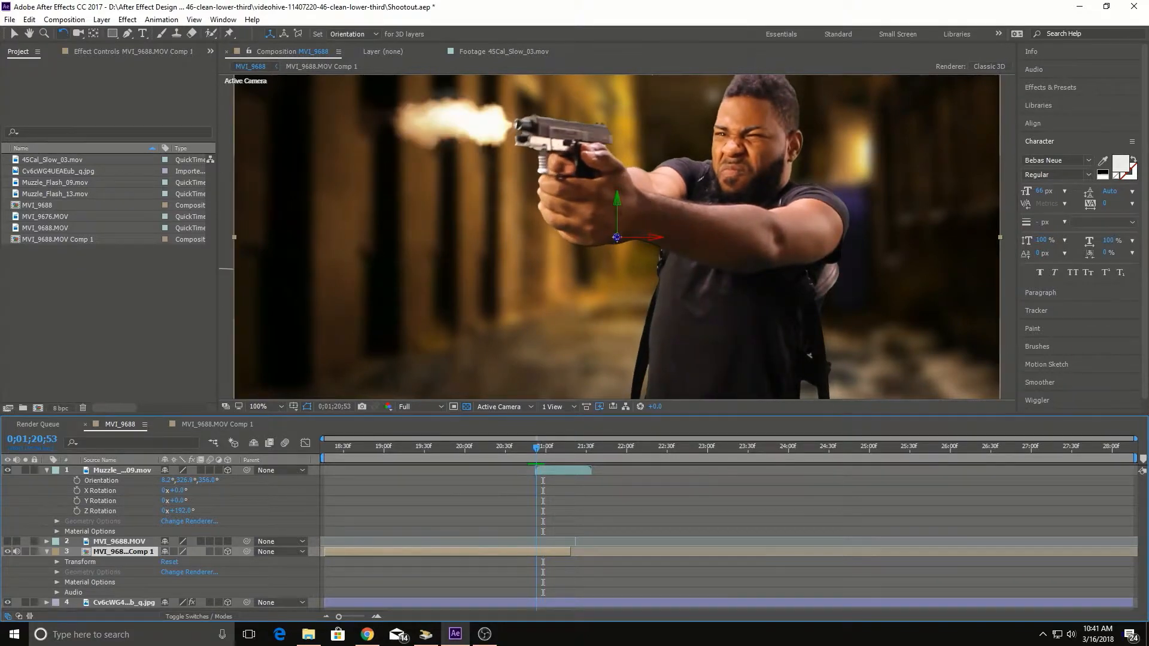
pyautogui.press('pagedown')
pyautogui.press('pagedown')
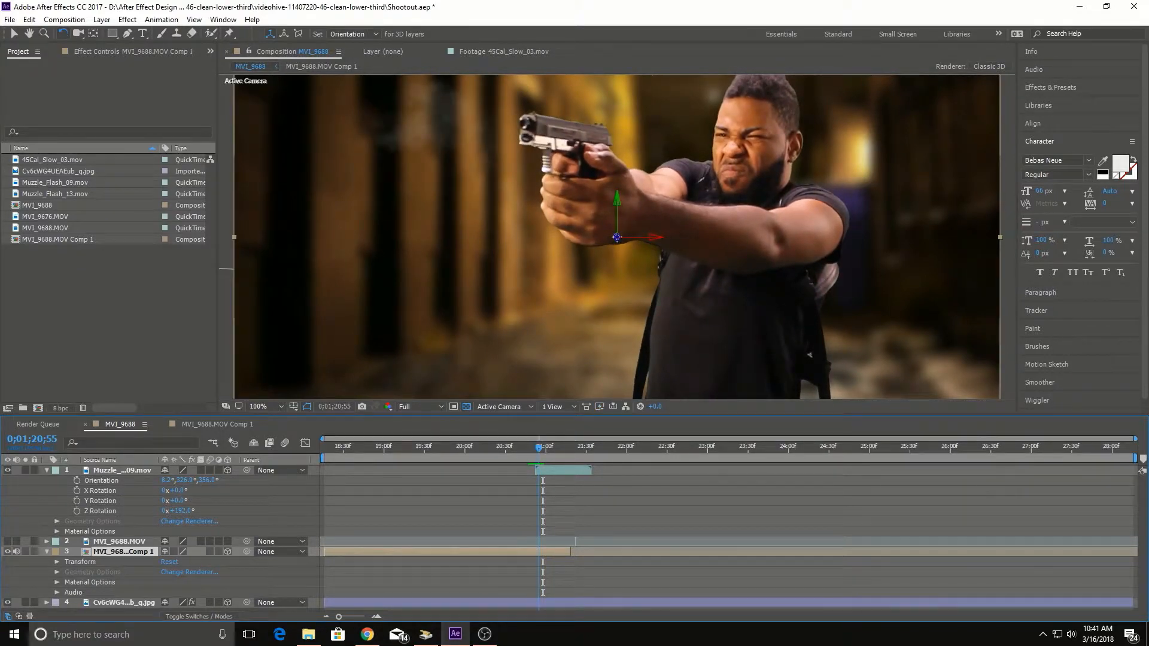
pyautogui.press('pageup')
pyautogui.press('pageup')
pyautogui.press('pageup')
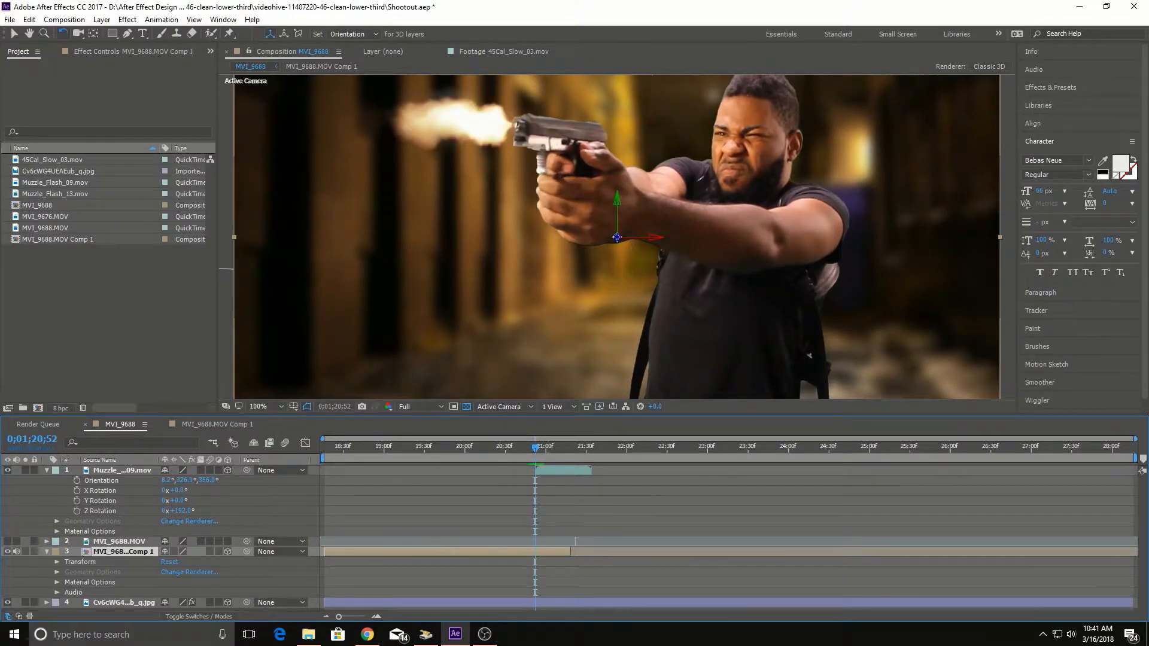
# Step: Add a position keyframe to the muzzle flash layer at 0;01;20;52 and advance to frame 0;01;20;53
pyautogui.click(122, 470)
pyautogui.press('p')
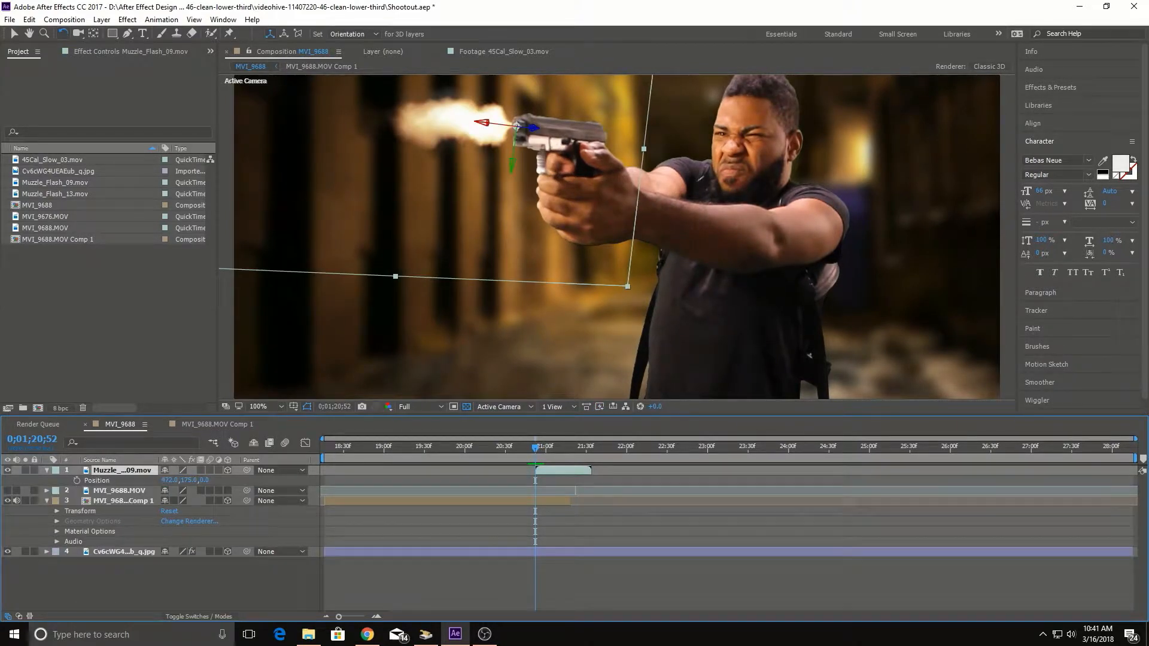
pyautogui.hotkey('alt', 'shift', 'p')
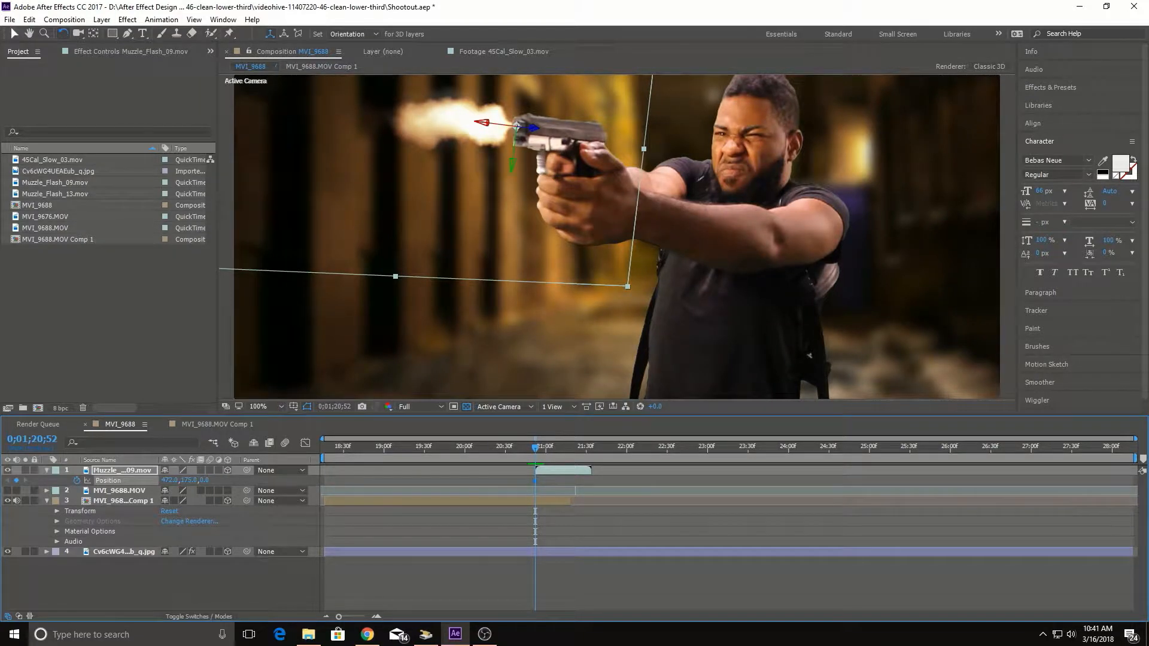
pyautogui.press('v')
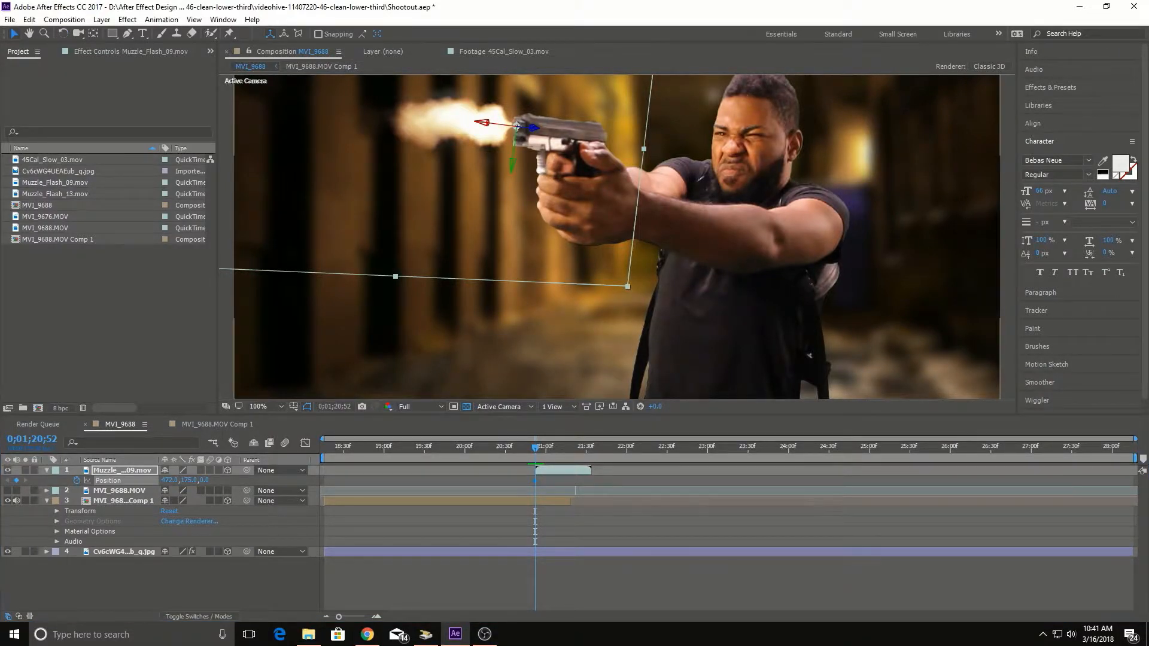
pyautogui.press('pagedown')
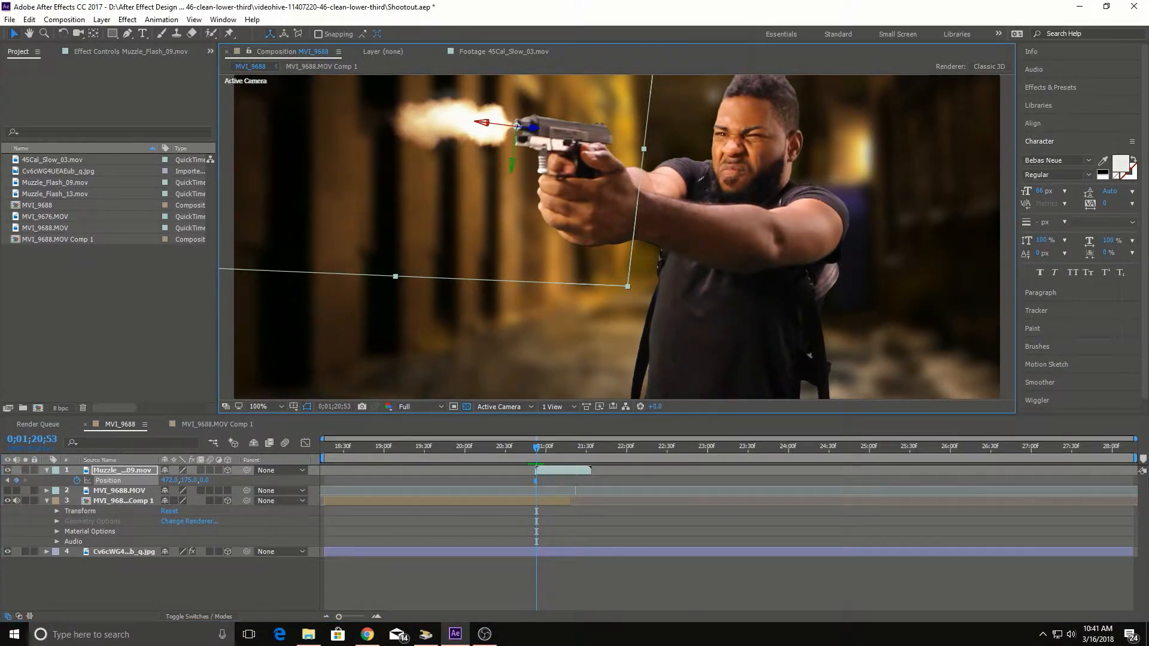
# Step: Keyframe the muzzle flash's position along the moving barrel, at 474, 174 on 0;01;20;53 and again on 0;01;20;54
pyautogui.press('Right')
pyautogui.press('Right')
pyautogui.press('Right')
pyautogui.press('Up')
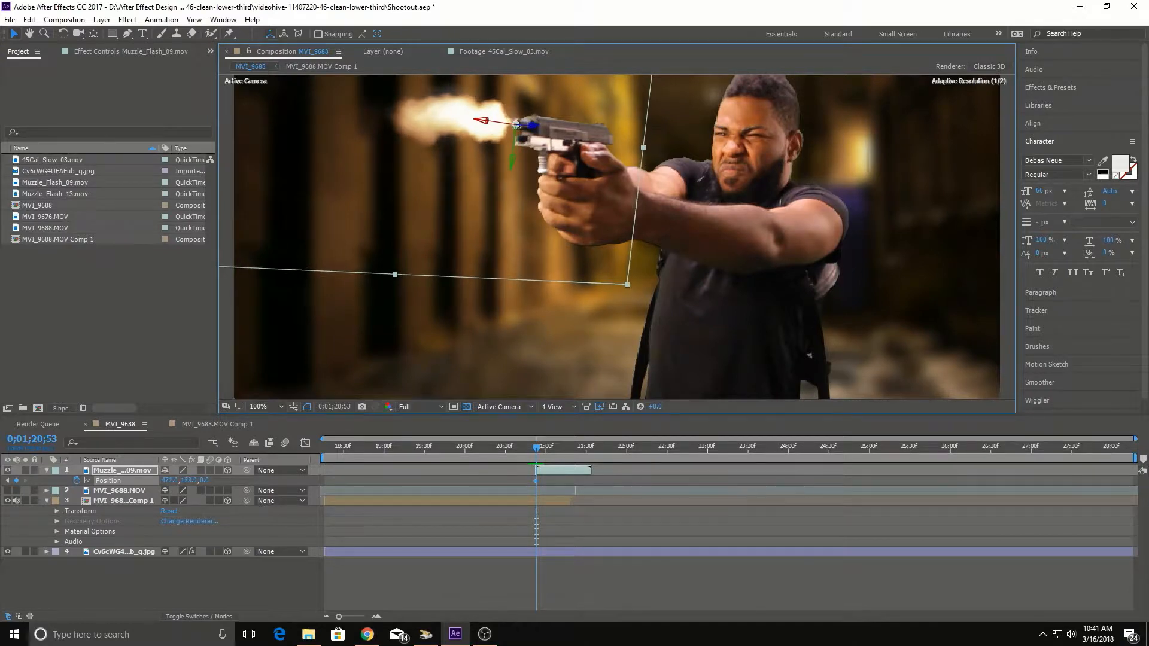
pyautogui.press('Right')
pyautogui.press('Left')
pyautogui.press('Left')
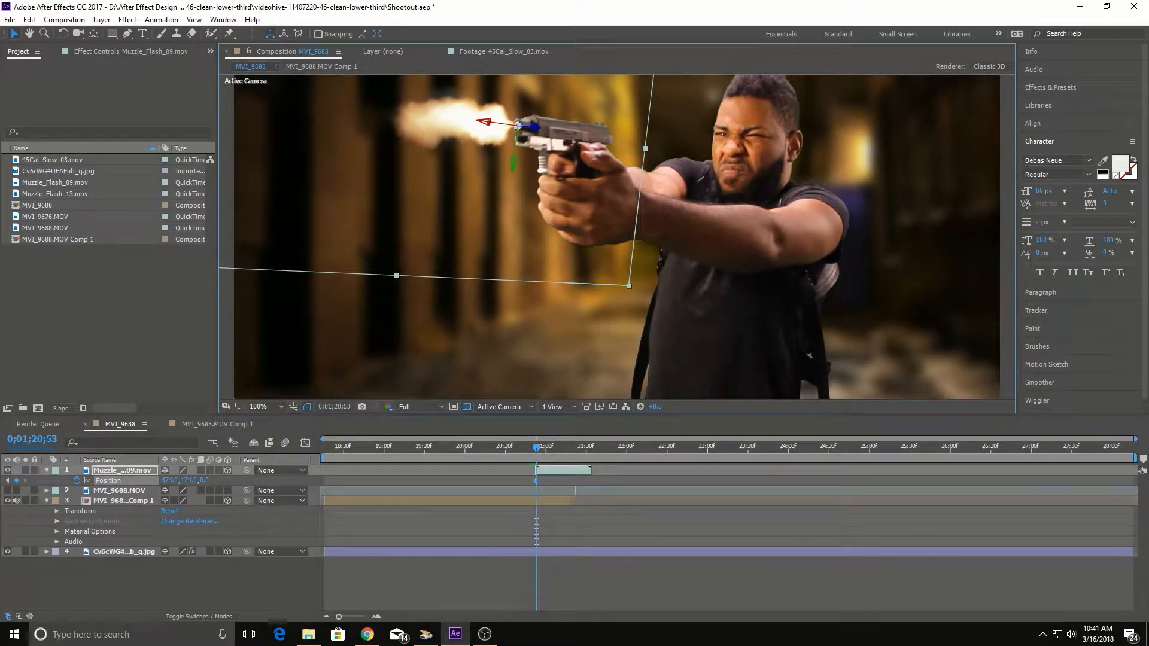
pyautogui.press('pagedown')
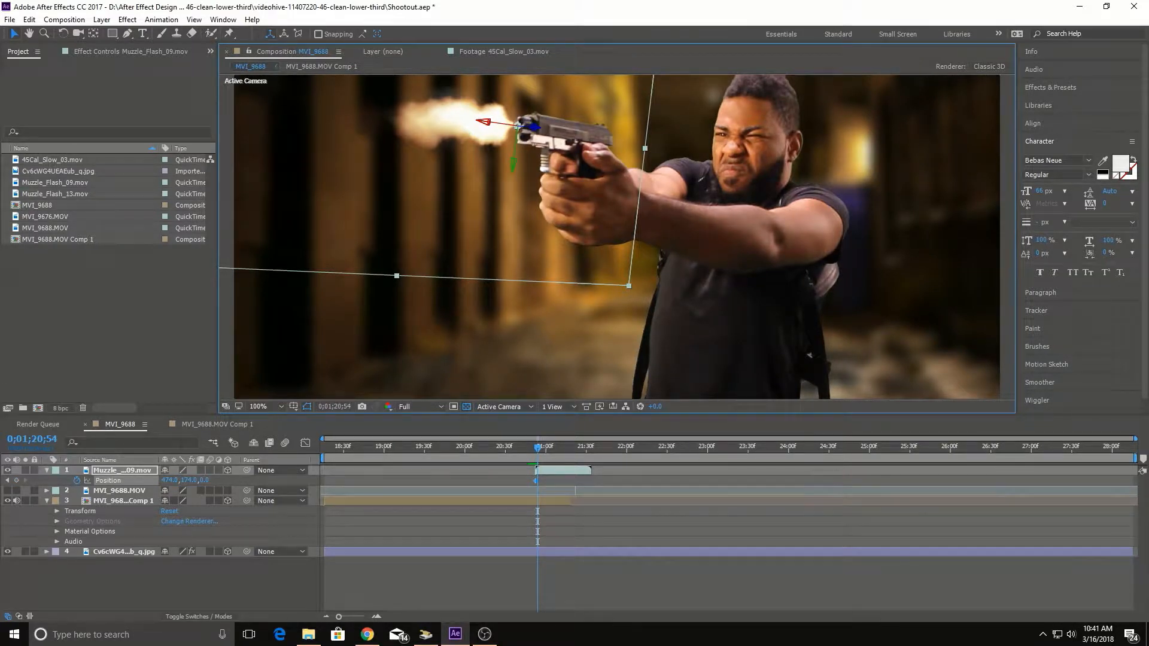
pyautogui.press('pagedown')
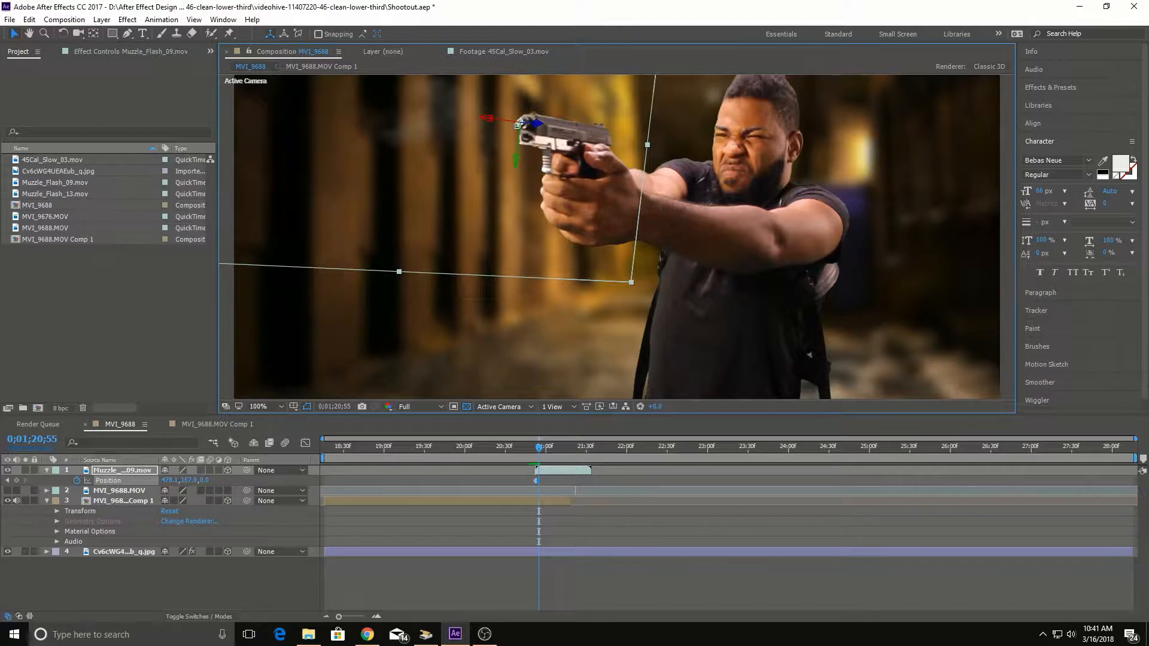
# Step: Play the gunshot several times from shortly before the flash to check how well the flash follows the barrel
pyautogui.press('pagedown')
pyautogui.moveTo(540, 447); pyautogui.dragTo(517, 448)
pyautogui.press('space')
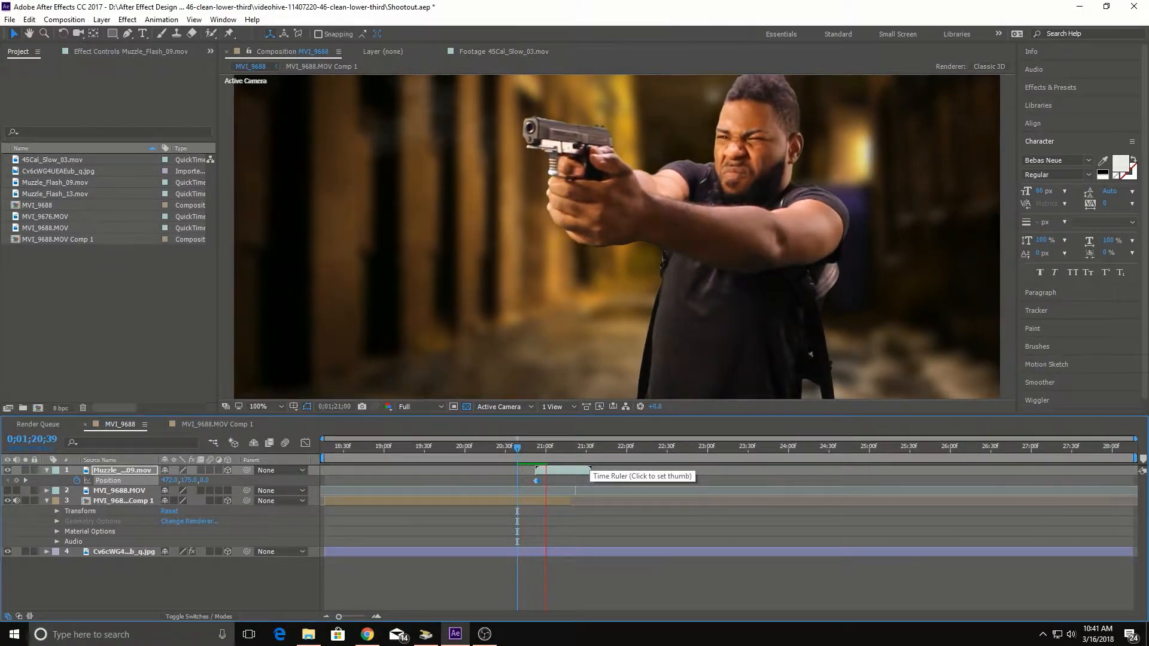
pyautogui.press('space')
pyautogui.moveTo(546, 448); pyautogui.dragTo(526, 448)
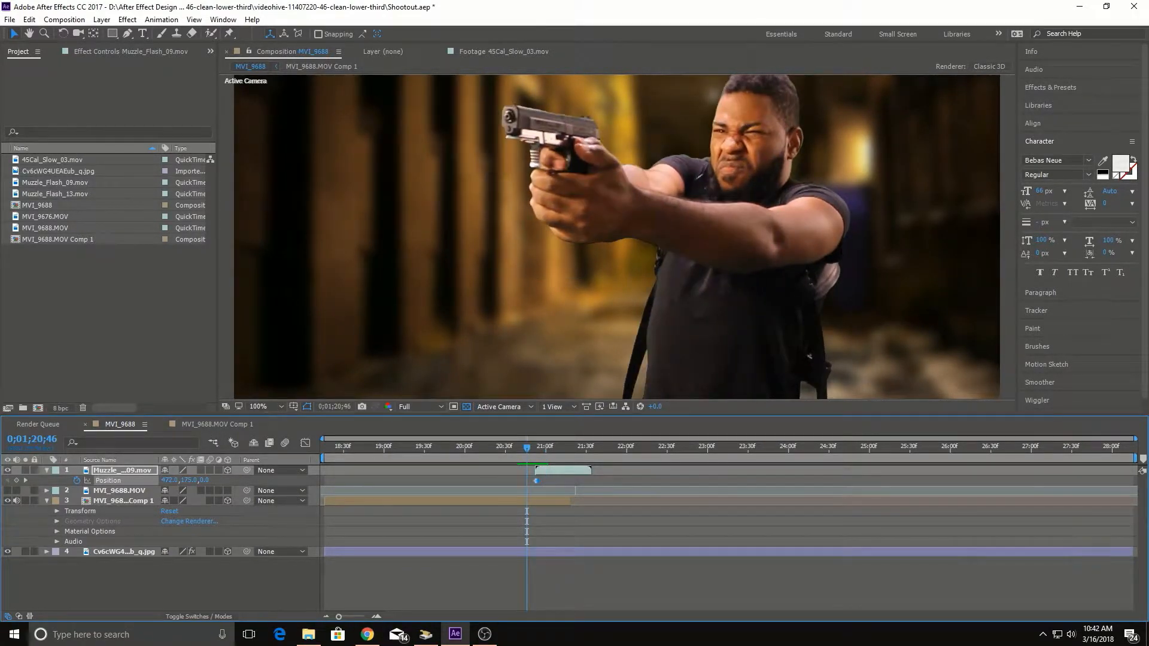
pyautogui.press('space')
pyautogui.press('space')
pyautogui.moveTo(551, 448); pyautogui.dragTo(521, 447)
pyautogui.press('space')
pyautogui.press('space')
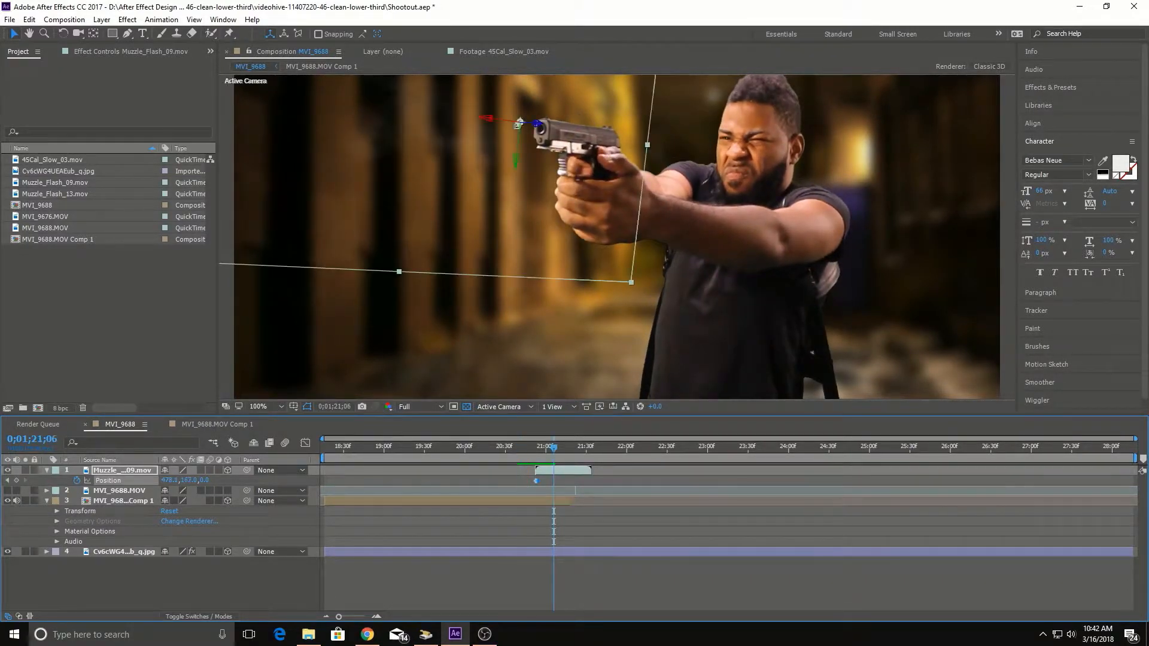
pyautogui.moveTo(553, 448); pyautogui.dragTo(521, 448)
pyautogui.press('space')
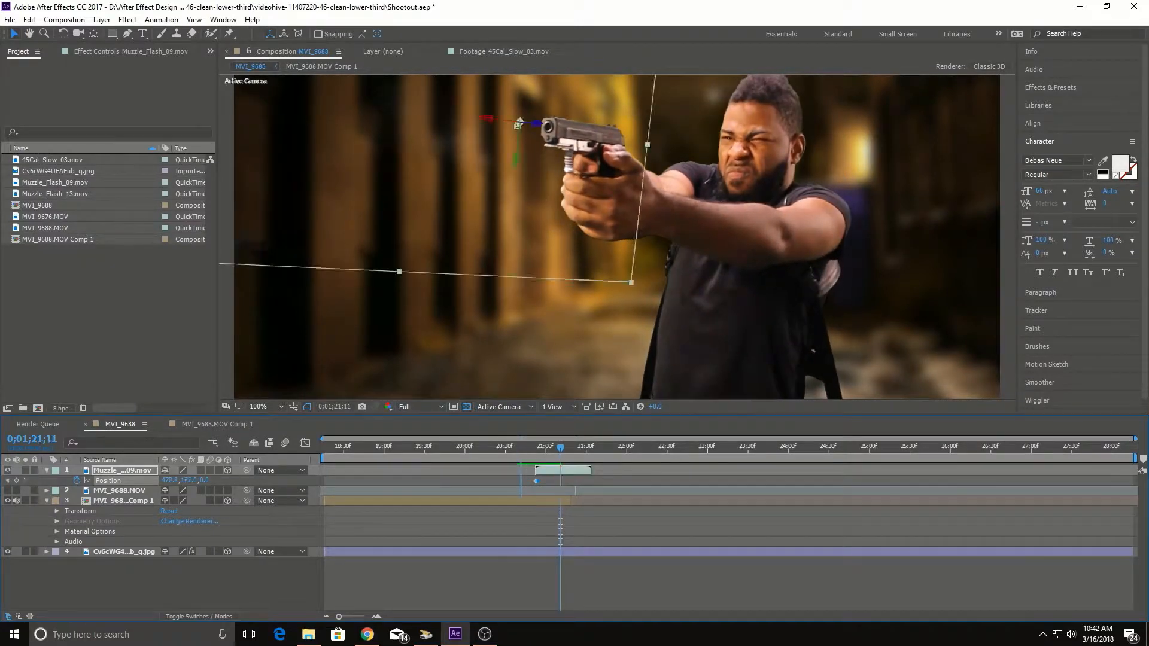
pyautogui.press('space')
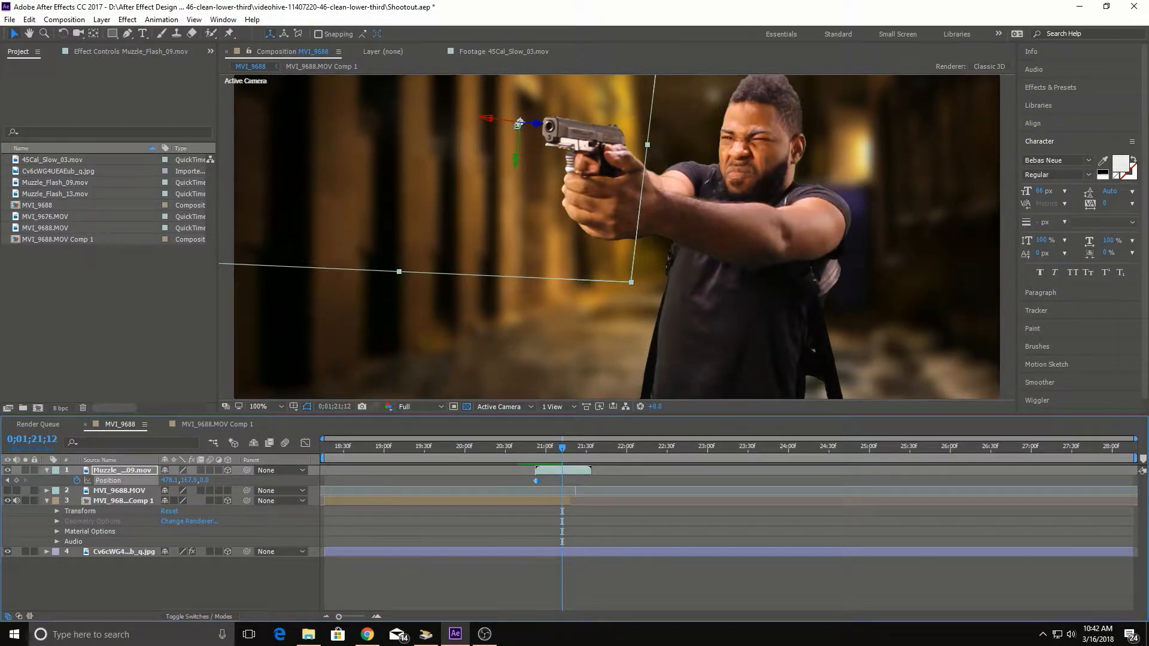
# Step: Step backwards from 0;01;20;46 to 0;01;20;17 to examine the gun's movement before the shot
pyautogui.moveTo(562, 448); pyautogui.dragTo(525, 447)
pyautogui.press('pagedown')
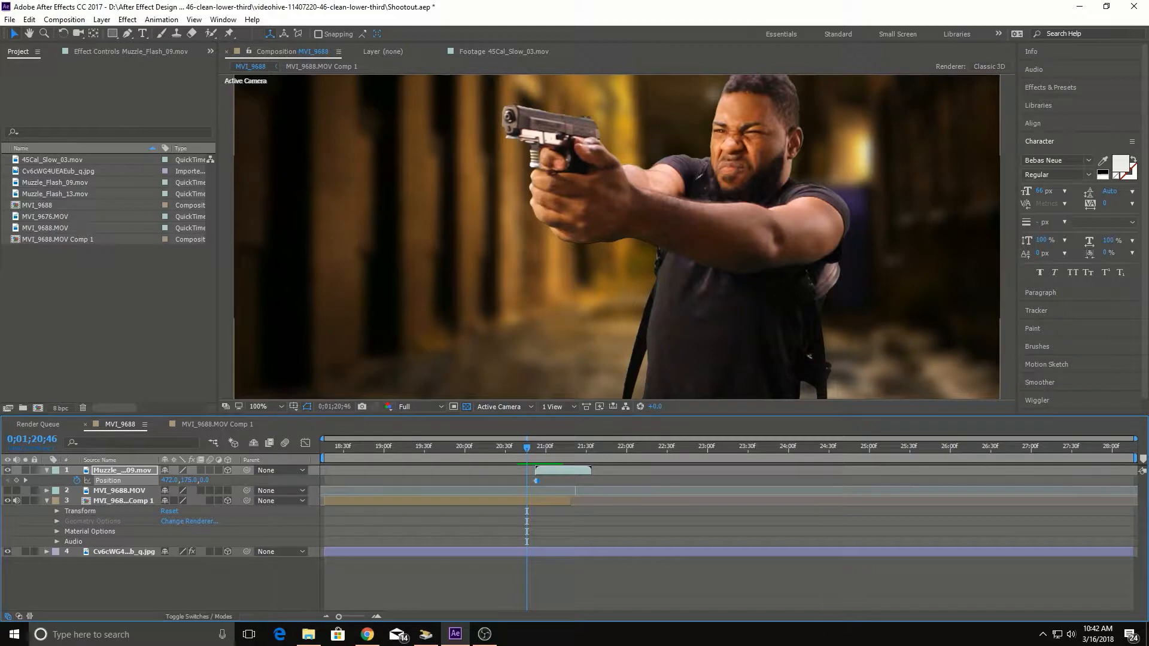
pyautogui.press('pageup')
pyautogui.press('pageup')
pyautogui.press('pageup')
pyautogui.press('pageup')
pyautogui.press('pageup')
pyautogui.press('pageup')
pyautogui.press('pageup')
pyautogui.press('pageup')
pyautogui.press('pageup')
pyautogui.press('pageup')
pyautogui.press('pageup')
pyautogui.press('pageup')
pyautogui.press('pageup')
pyautogui.press('pageup')
pyautogui.press('pageup')
pyautogui.press('pageup')
pyautogui.press('pageup')
pyautogui.press('pageup')
pyautogui.press('pageup')
pyautogui.press('pageup')
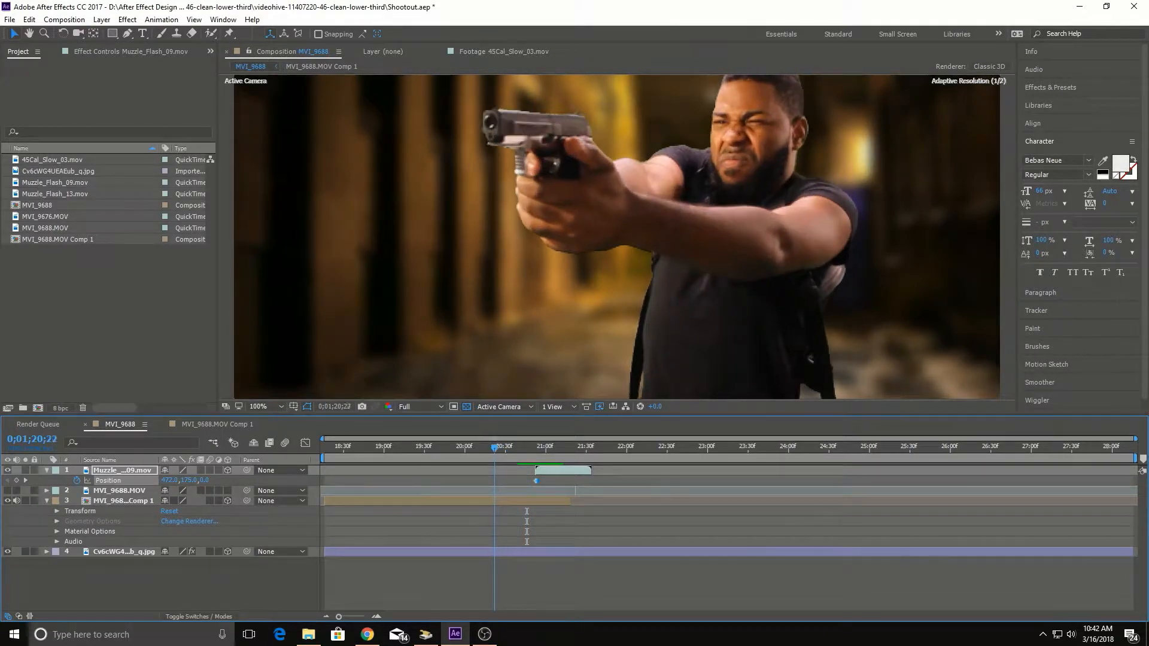
pyautogui.press('pageup')
pyautogui.press('pageup')
pyautogui.press('pageup')
pyautogui.press('pageup')
pyautogui.press('pageup')
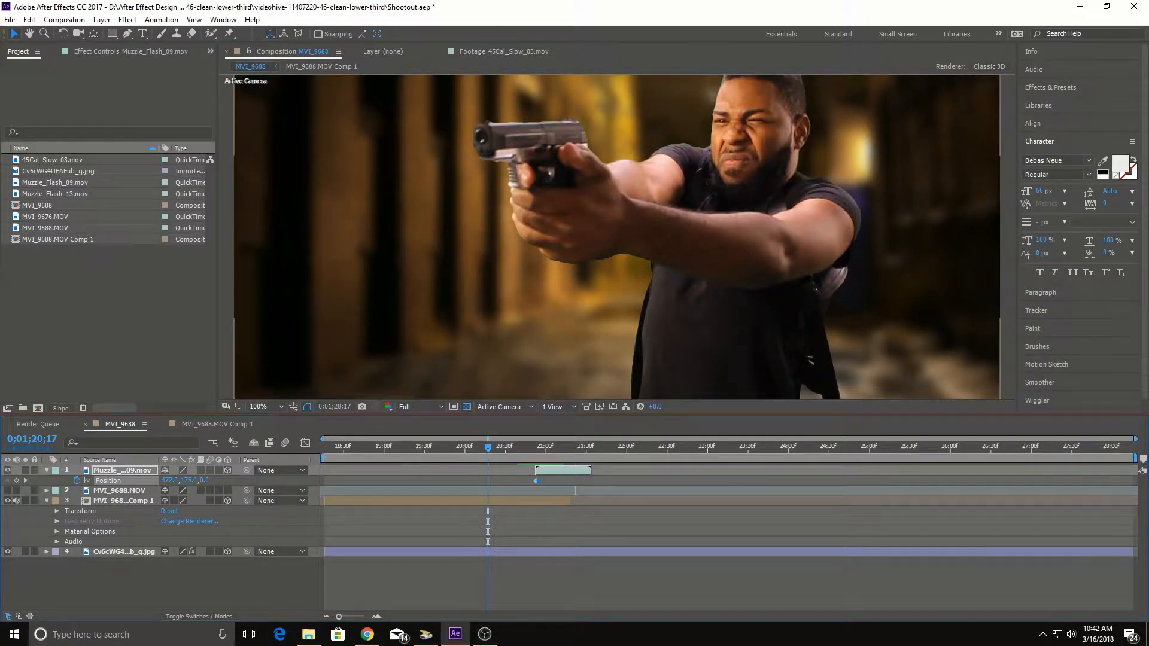
# Step: Return to the flash at 0;01;20;53 and step through the surrounding frames to compare its timing with the gun's movement
pyautogui.moveTo(488, 447); pyautogui.dragTo(538, 447)
pyautogui.press('pageup')
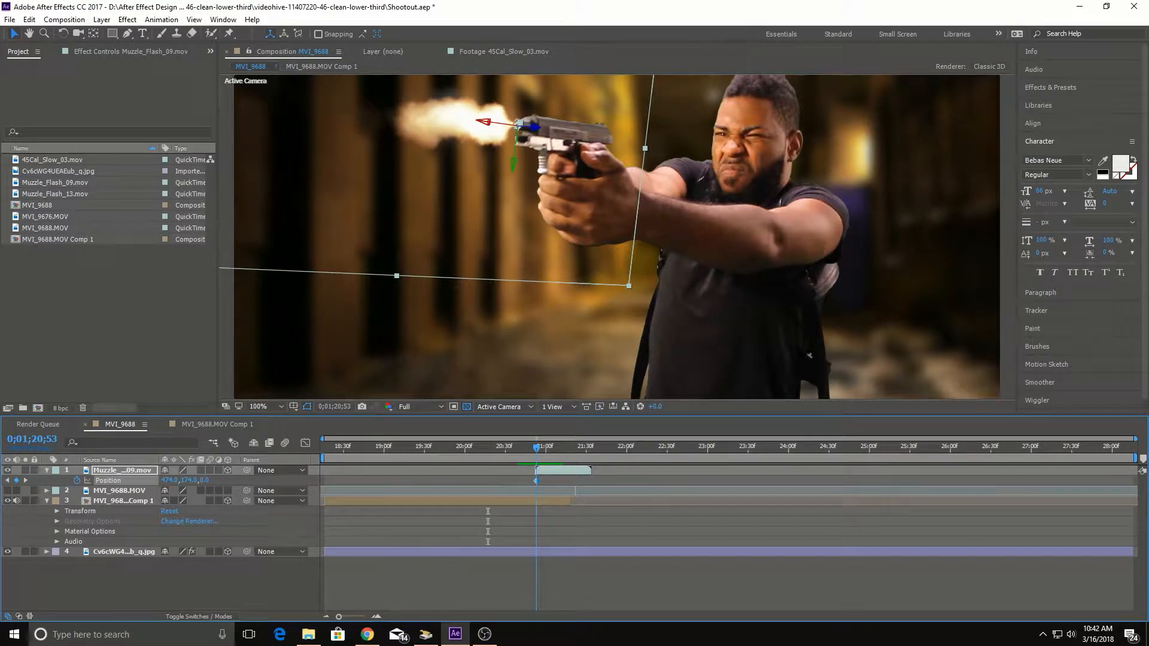
pyautogui.press('pagedown')
pyautogui.press('pagedown')
pyautogui.press('pagedown')
pyautogui.press('pagedown')
pyautogui.press('pagedown')
pyautogui.press('pagedown')
pyautogui.press('pagedown')
pyautogui.press('pagedown')
pyautogui.press('pagedown')
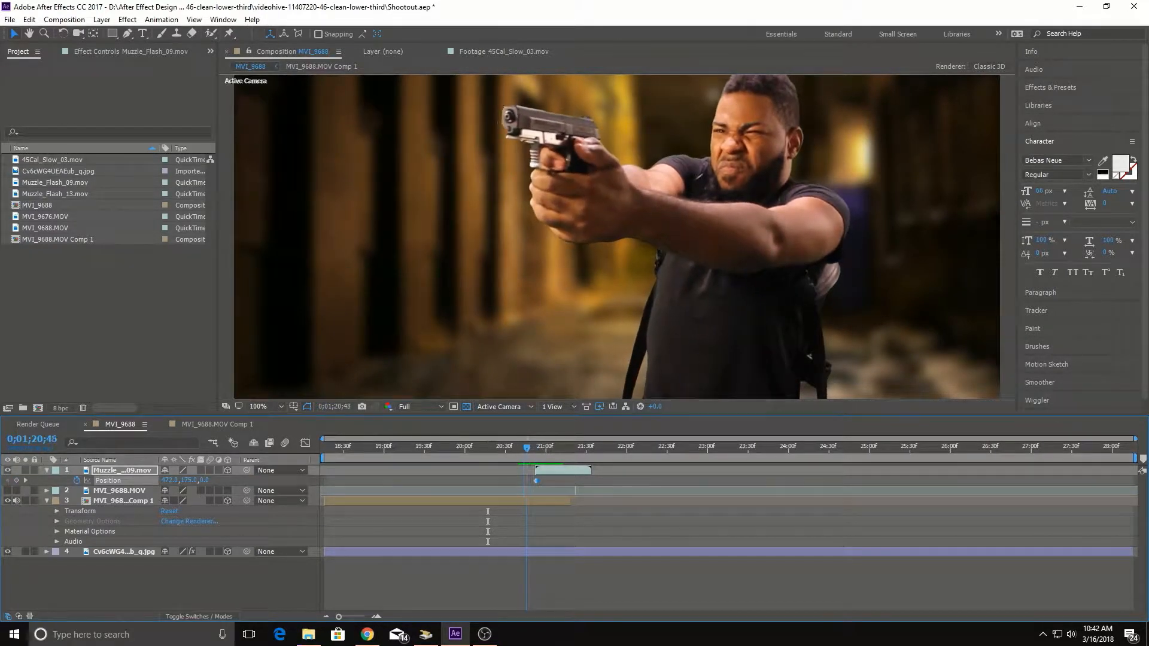
pyautogui.press('pagedown')
pyautogui.press('pageup')
pyautogui.press('pageup')
pyautogui.press('pageup')
pyautogui.press('pageup')
pyautogui.press('pageup')
pyautogui.press('pageup')
pyautogui.press('pageup')
pyautogui.press('pageup')
pyautogui.press('pageup')
pyautogui.press('pageup')
pyautogui.press('pageup')
pyautogui.press('pageup')
pyautogui.press('pageup')
pyautogui.press('pageup')
pyautogui.press('pageup')
pyautogui.press('pageup')
pyautogui.press('pageup')
pyautogui.press('pageup')
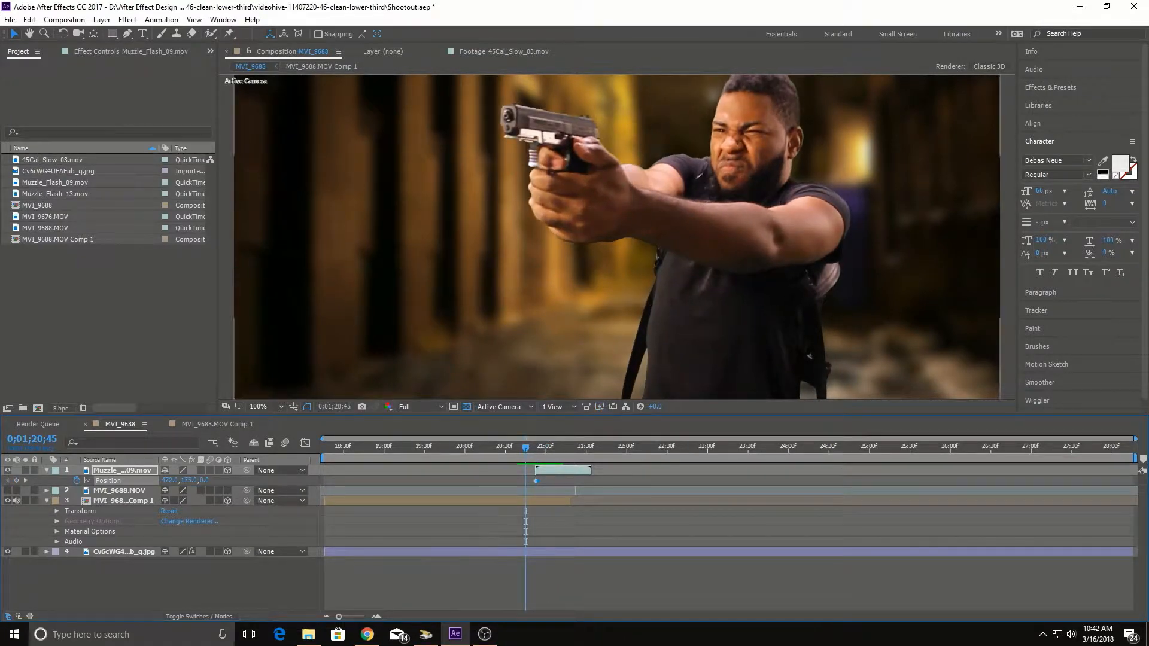
pyautogui.press('pageup')
pyautogui.press('pageup')
pyautogui.press('pageup')
pyautogui.press('pageup')
pyautogui.press('pageup')
pyautogui.press('pageup')
pyautogui.press('pageup')
pyautogui.press('pageup')
pyautogui.press('pageup')
pyautogui.press('pageup')
pyautogui.press('pageup')
pyautogui.press('pageup')
pyautogui.press('pageup')
pyautogui.press('pageup')
pyautogui.press('pageup')
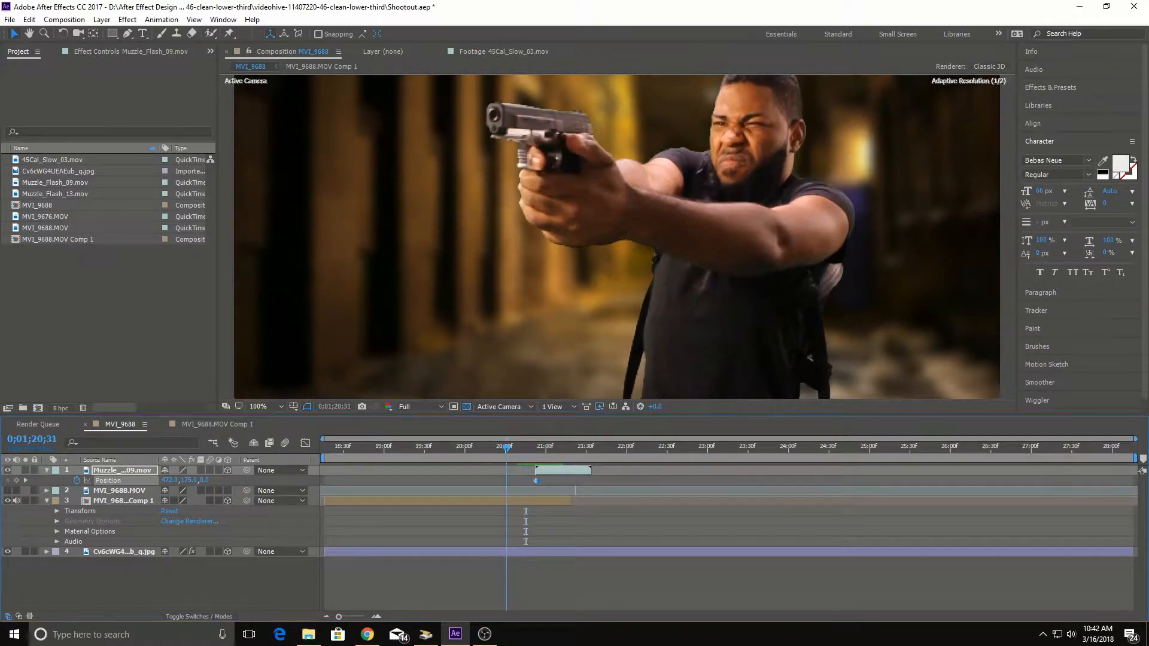
# Step: Add Muzzle_Flash_13.mov to the MVI_9688 composition directly beneath the existing muzzle flash layer
pyautogui.click(55, 182)
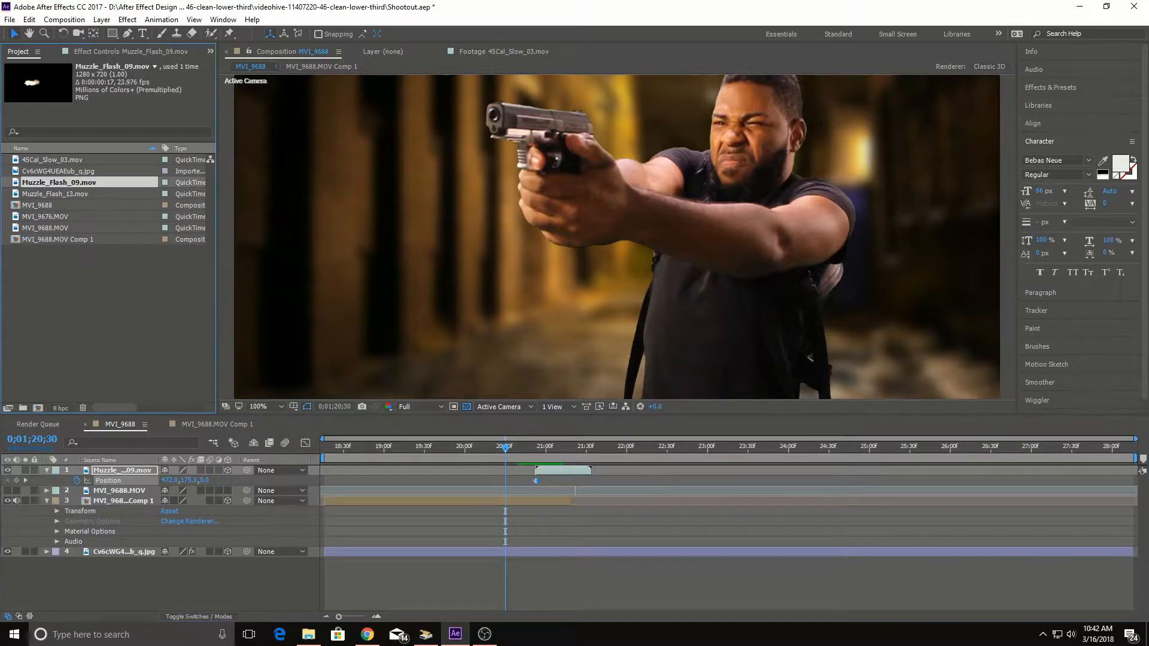
pyautogui.click(55, 194)
pyautogui.moveTo(58, 194); pyautogui.dragTo(100, 484)
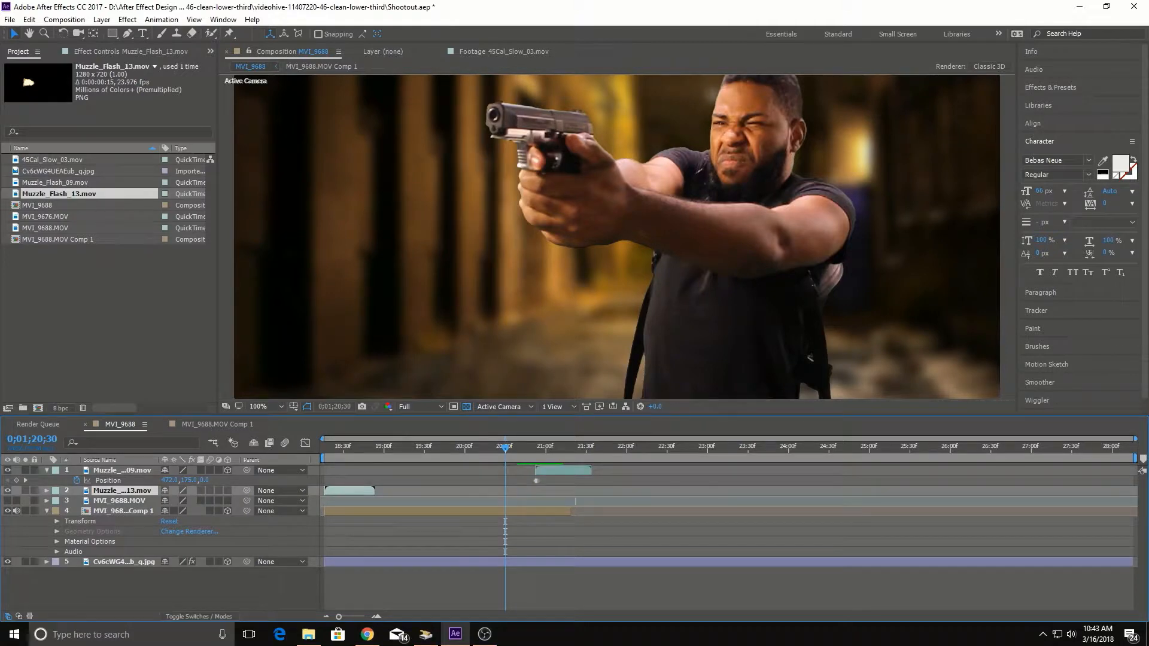
# Step: Shift the Muzzle_Flash_13 layer in time to start at 0;01;20;52, matching the first flash
pyautogui.moveTo(338, 490); pyautogui.dragTo(551, 491)
pyautogui.press('space')
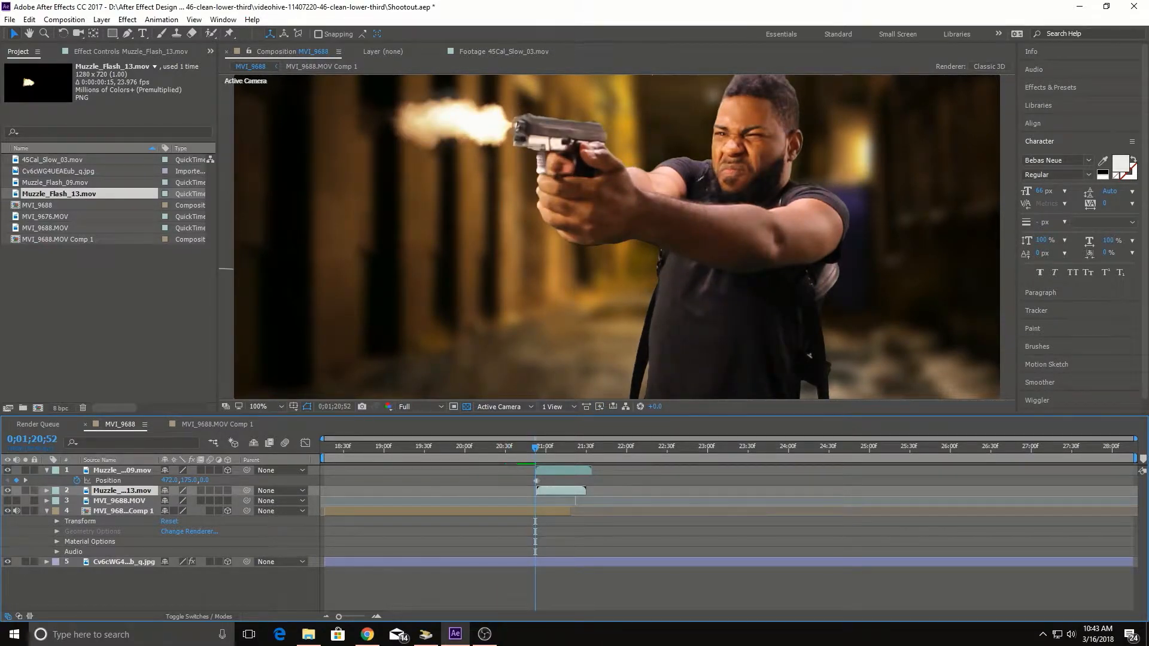
pyautogui.moveTo(559, 491); pyautogui.dragTo(559, 491)
pyautogui.hotkey('ctrl', 'shift', 'a')
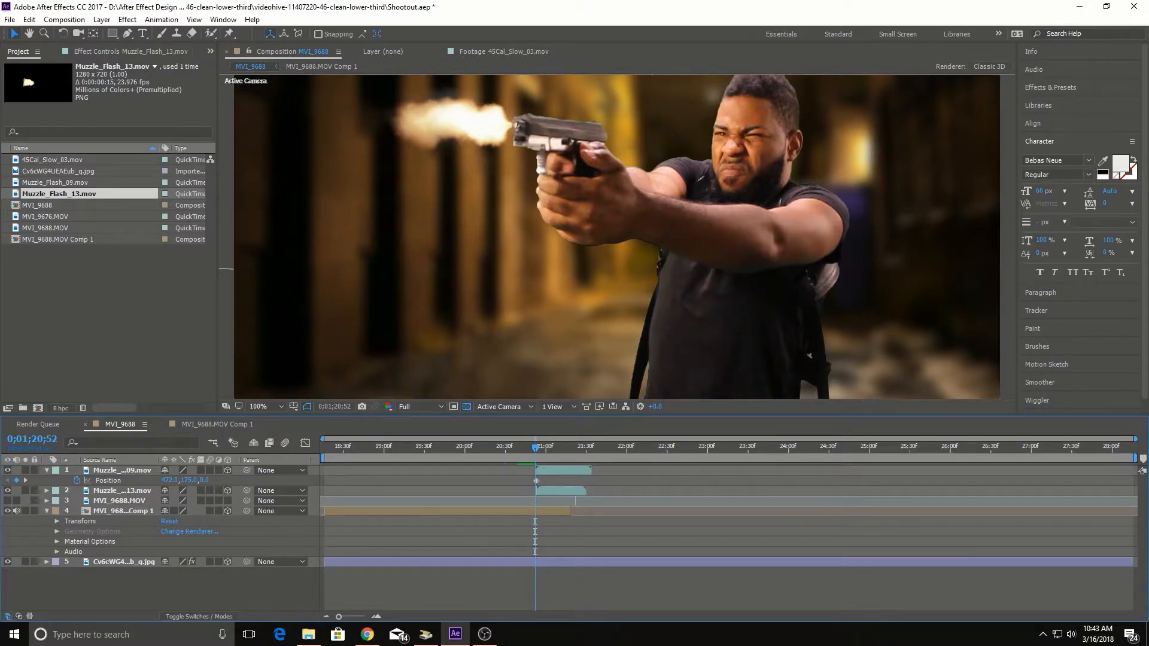
pyautogui.scroll(5, 539, 485)
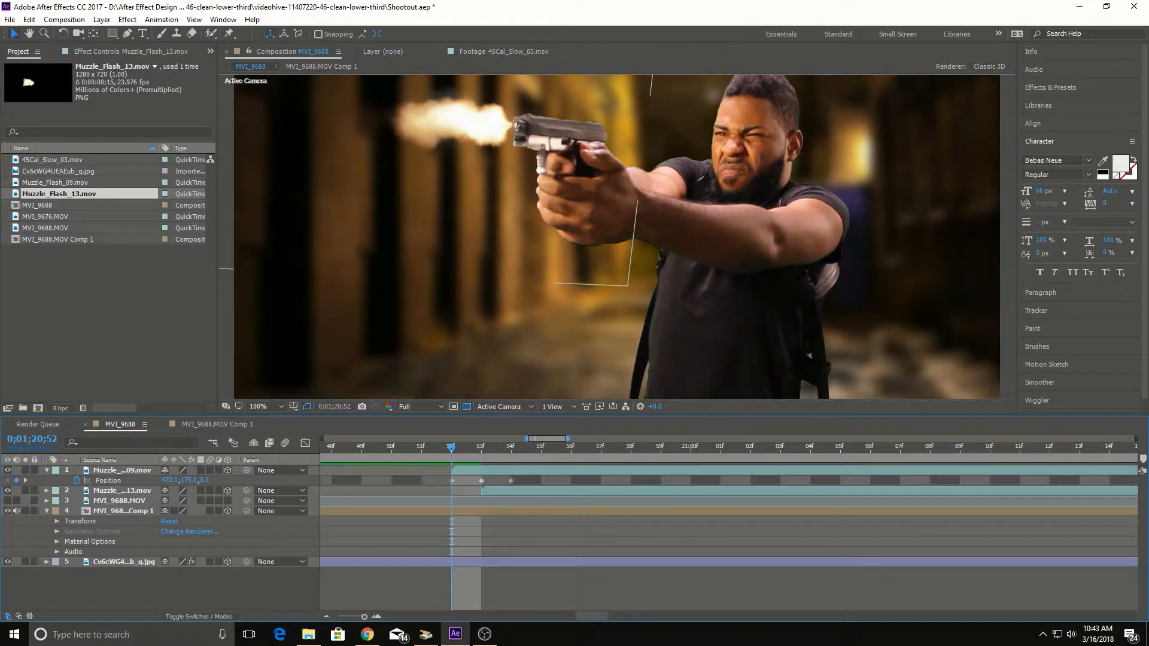
pyautogui.moveTo(496, 490); pyautogui.dragTo(467, 490)
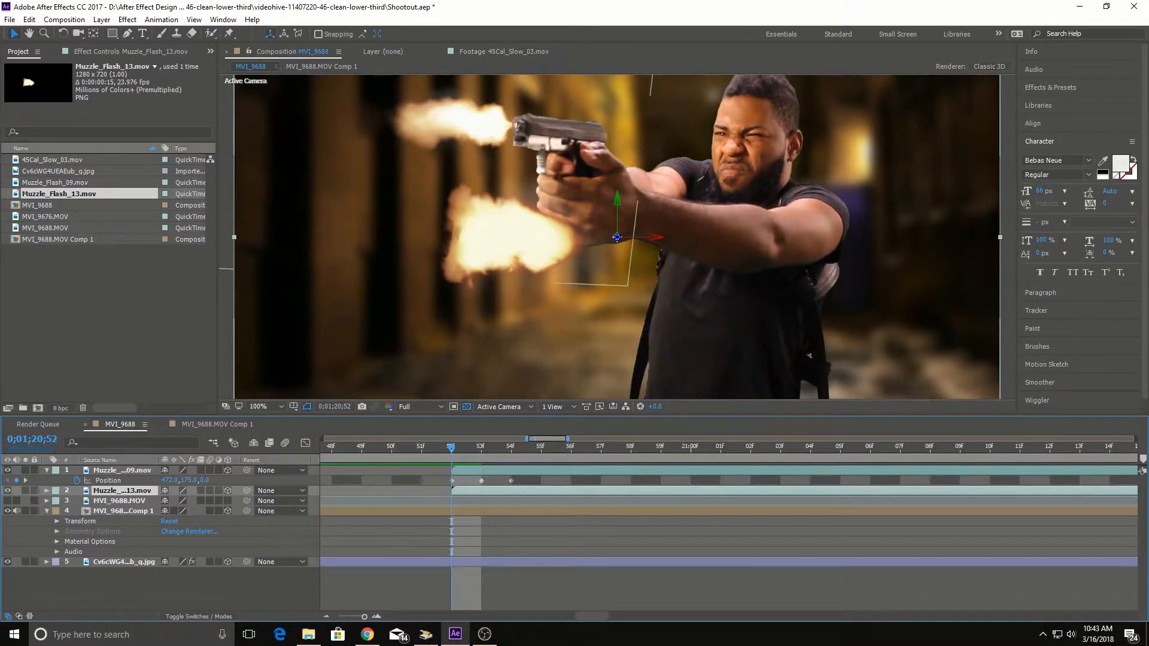
# Step: Hide the Muzzle_Flash_09 layer and step between 0;01;20;52 and 0;01;20;55 to check the new flash's frames
pyautogui.click(8, 470)
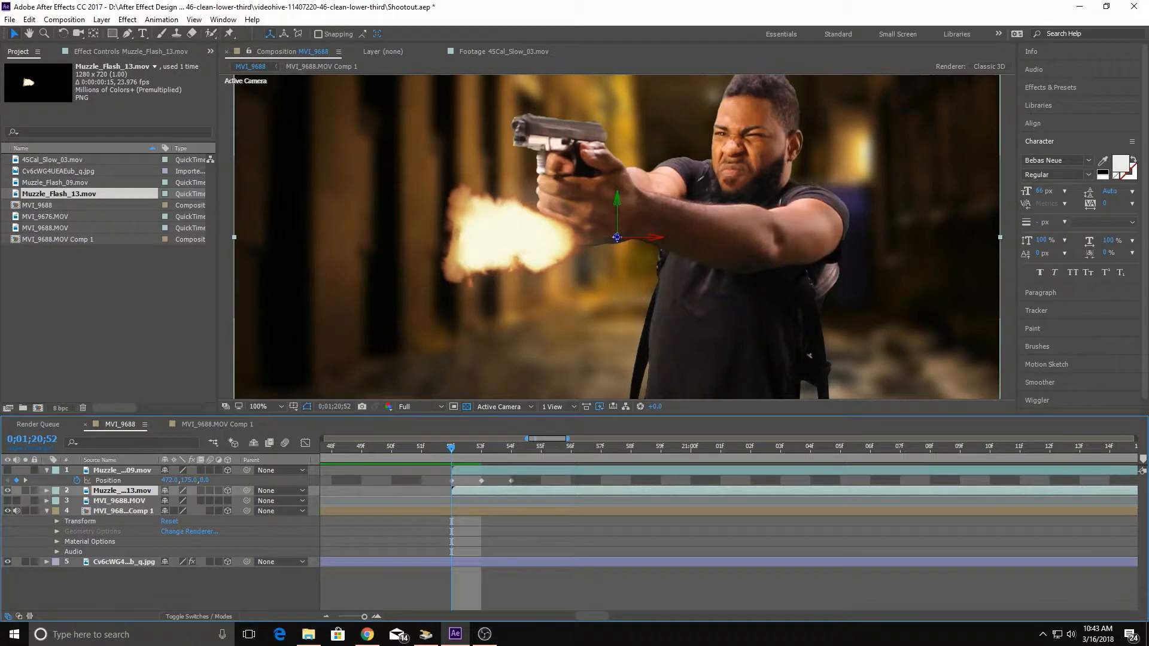
pyautogui.press('pagedown')
pyautogui.press('pagedown')
pyautogui.press('pagedown')
pyautogui.press('pagedown')
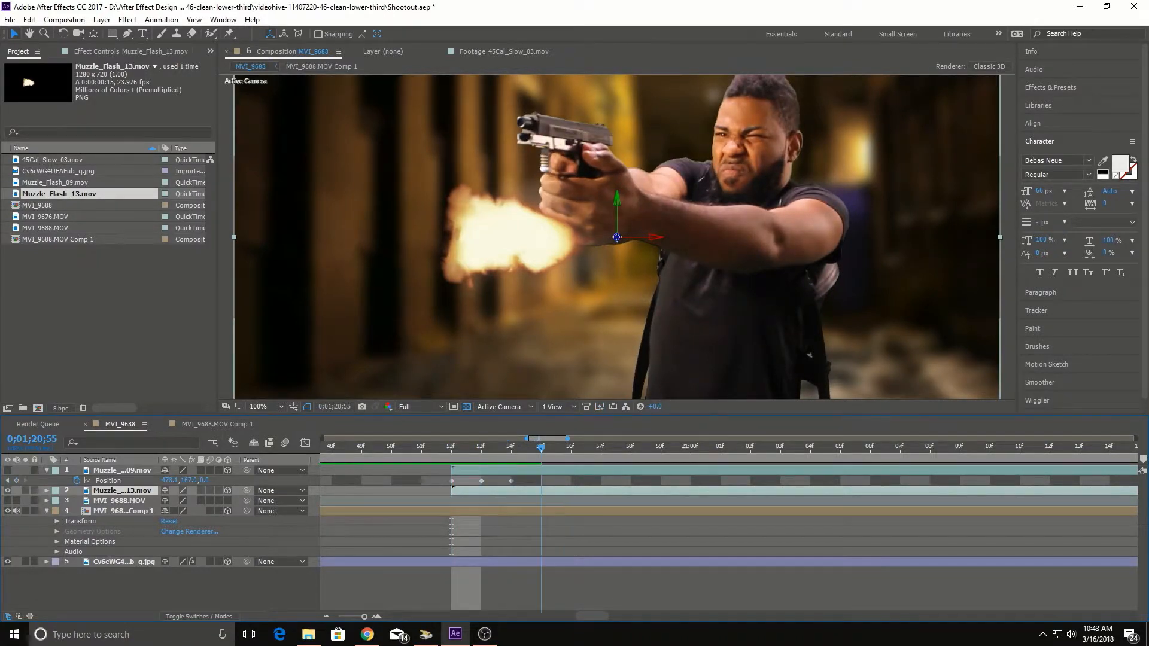
pyautogui.press('pageup')
pyautogui.press('pageup')
pyautogui.press('pageup')
pyautogui.press('pageup')
pyautogui.press('pageup')
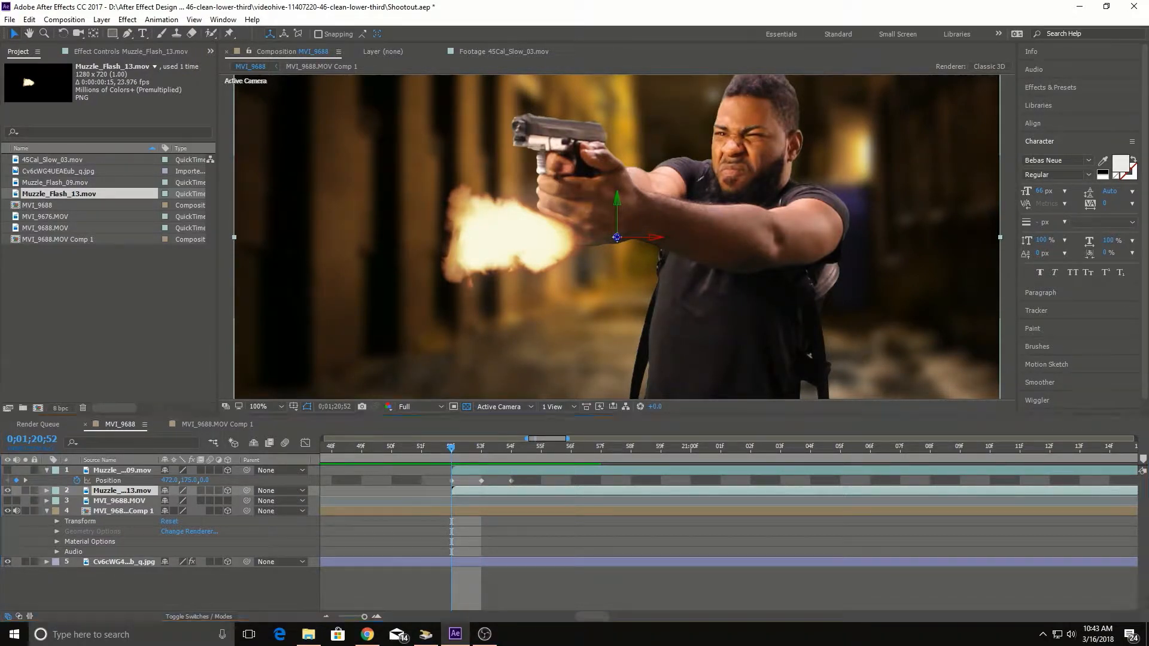
# Step: Scale the Muzzle_Flash_13 layer to 32% and position its flash at the gun's muzzle
pyautogui.moveTo(617, 237); pyautogui.dragTo(561, 122)
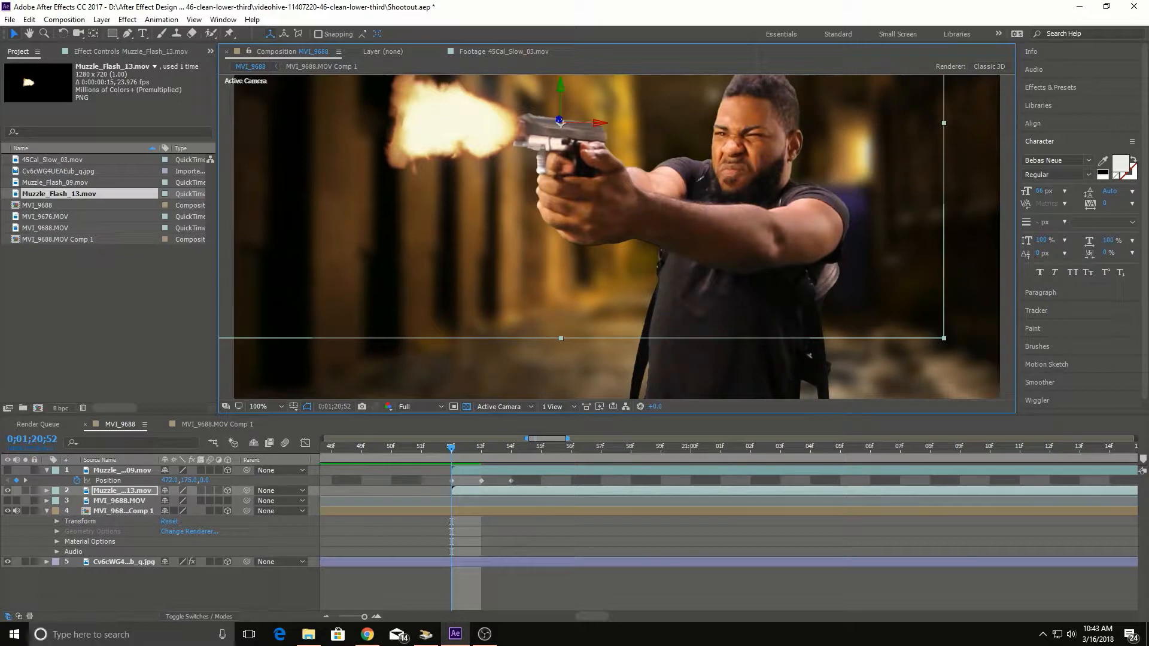
pyautogui.press('s')
pyautogui.moveTo(180, 500); pyautogui.dragTo(153, 501)
pyautogui.moveTo(503, 122)
pyautogui.mouseDown()
pyautogui.moveTo(477, 120)
pyautogui.moveTo(489, 126)
pyautogui.mouseUp()
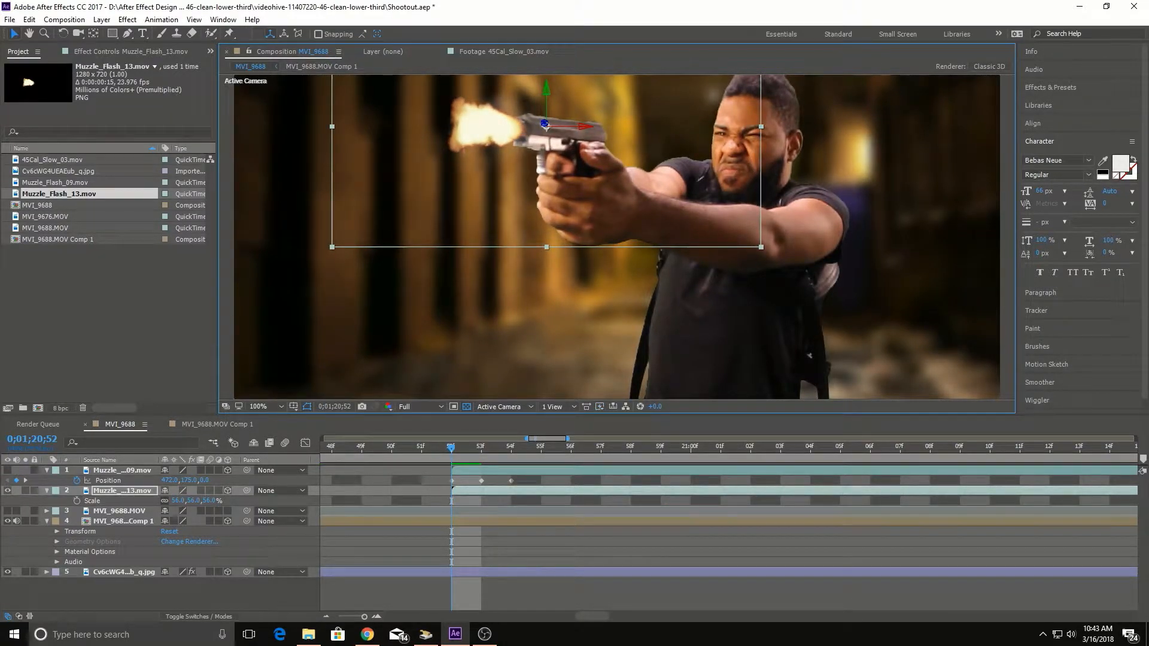
pyautogui.moveTo(179, 500); pyautogui.dragTo(164, 500)
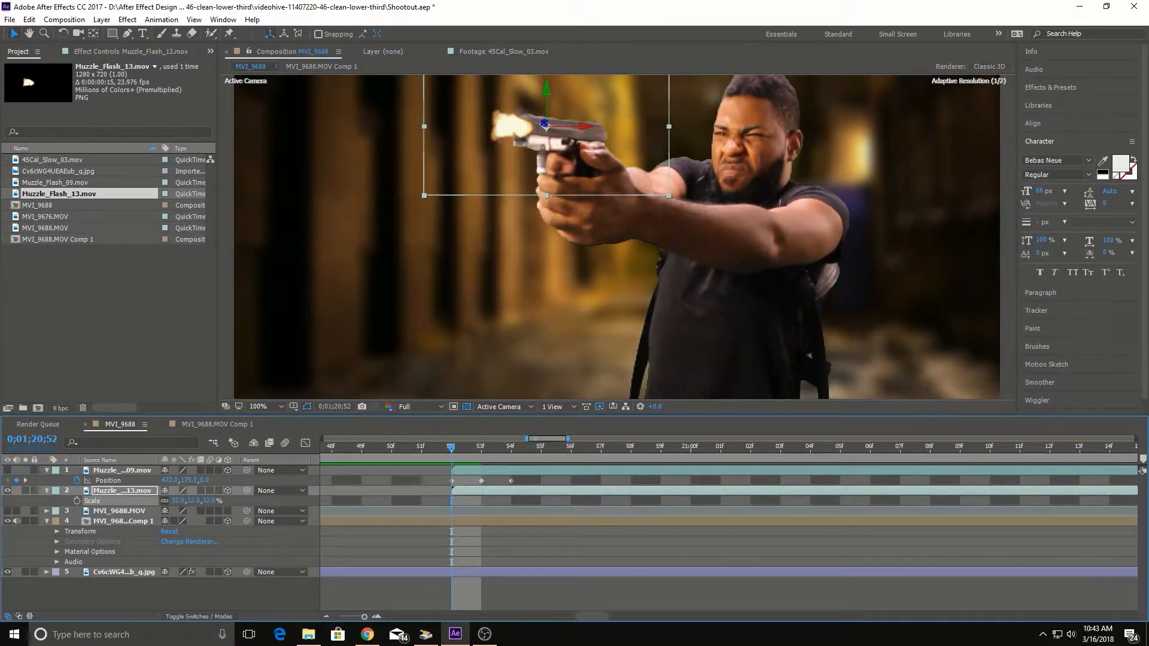
pyautogui.moveTo(526, 137)
pyautogui.mouseDown()
pyautogui.moveTo(504, 129)
pyautogui.moveTo(513, 134)
pyautogui.mouseUp()
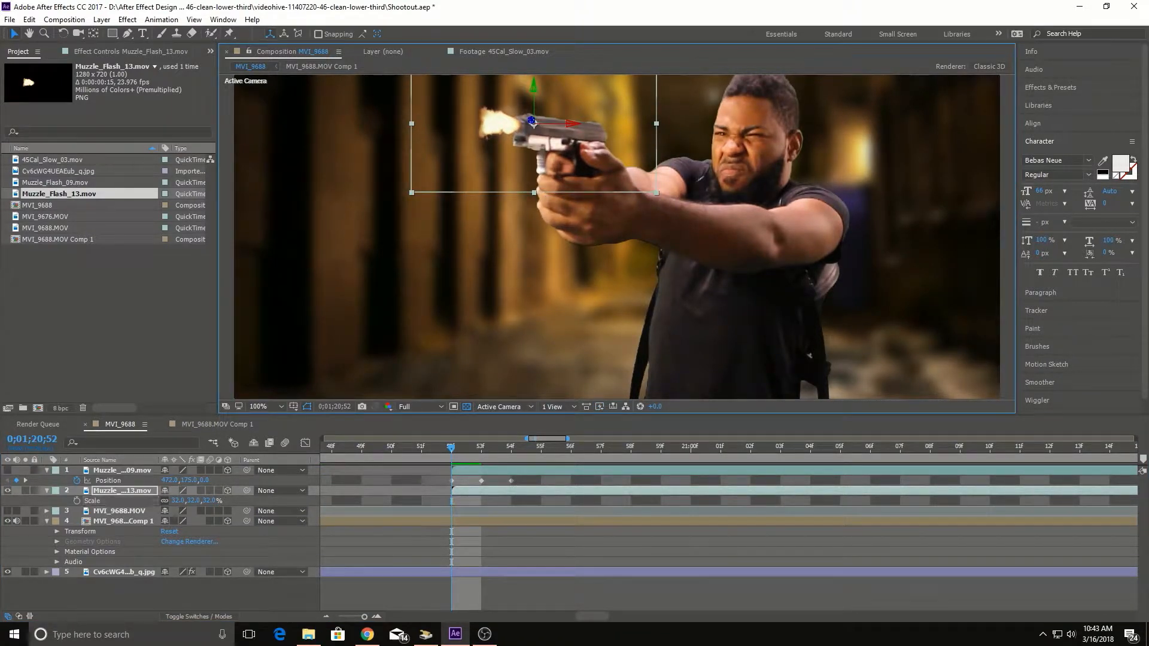
# Step: Rotate the new muzzle flash slightly counterclockwise to line up with the gun barrel, and deselect its layer
pyautogui.press('w')
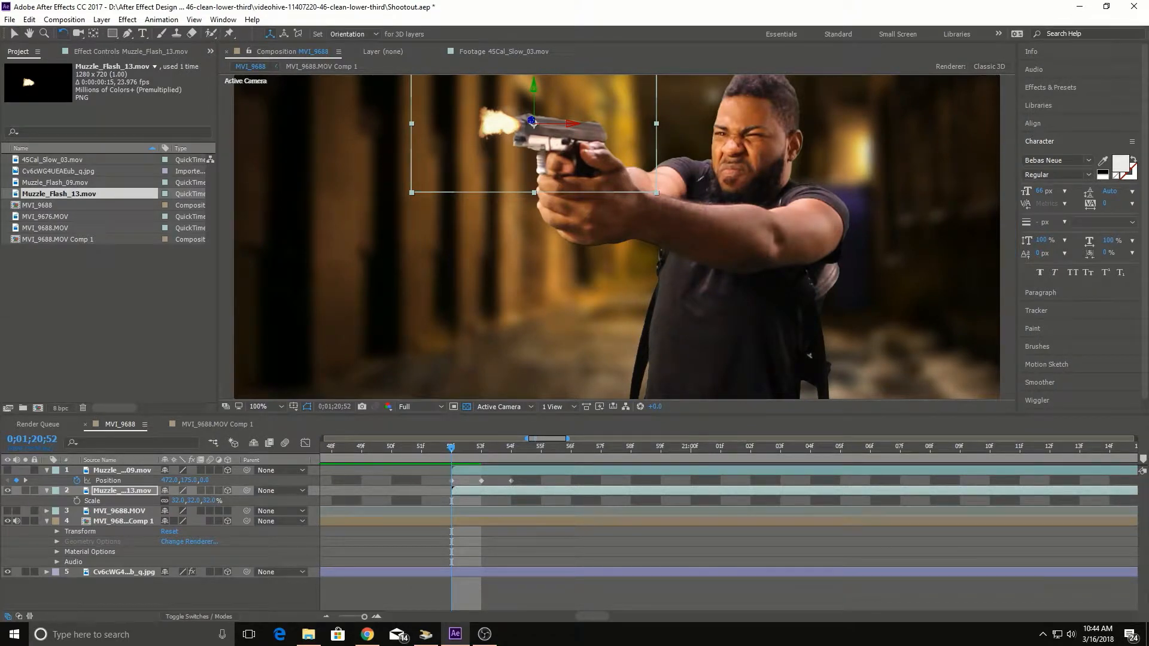
pyautogui.moveTo(531, 120); pyautogui.dragTo(535, 121)
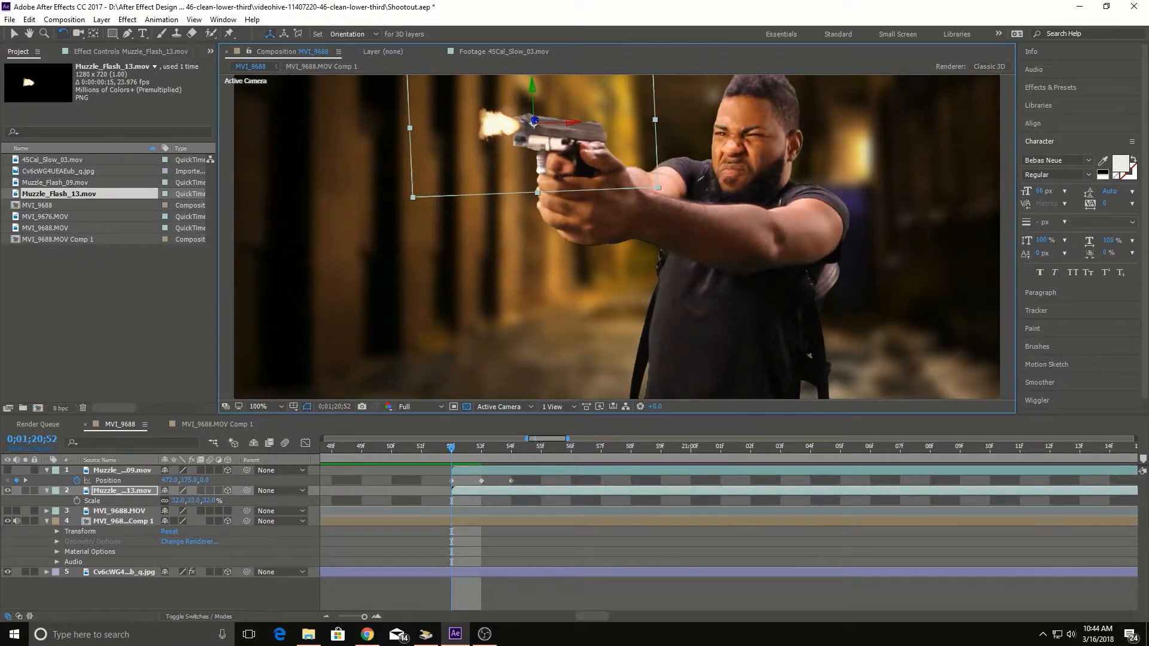
pyautogui.hotkey('ctrl', 'shift', 'a')
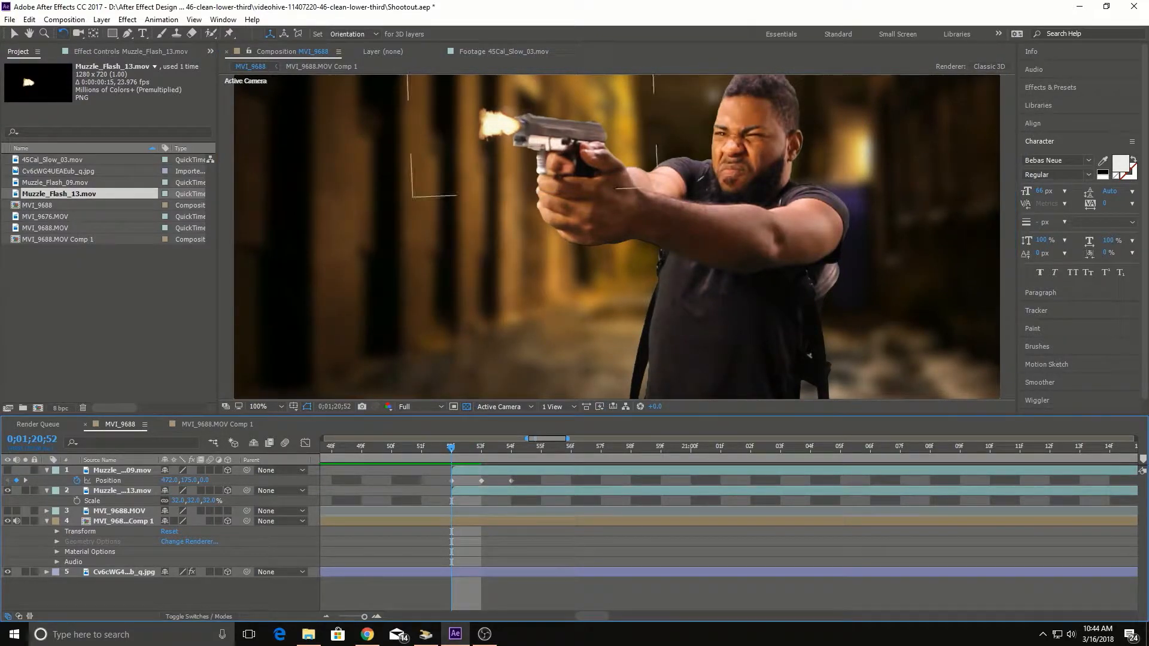
# Step: Add a position keyframe to the Muzzle_Flash_13 layer at 0;01;20;52
pyautogui.click(122, 490)
pyautogui.press('p')
pyautogui.hotkey('alt', 'shift', 'p')
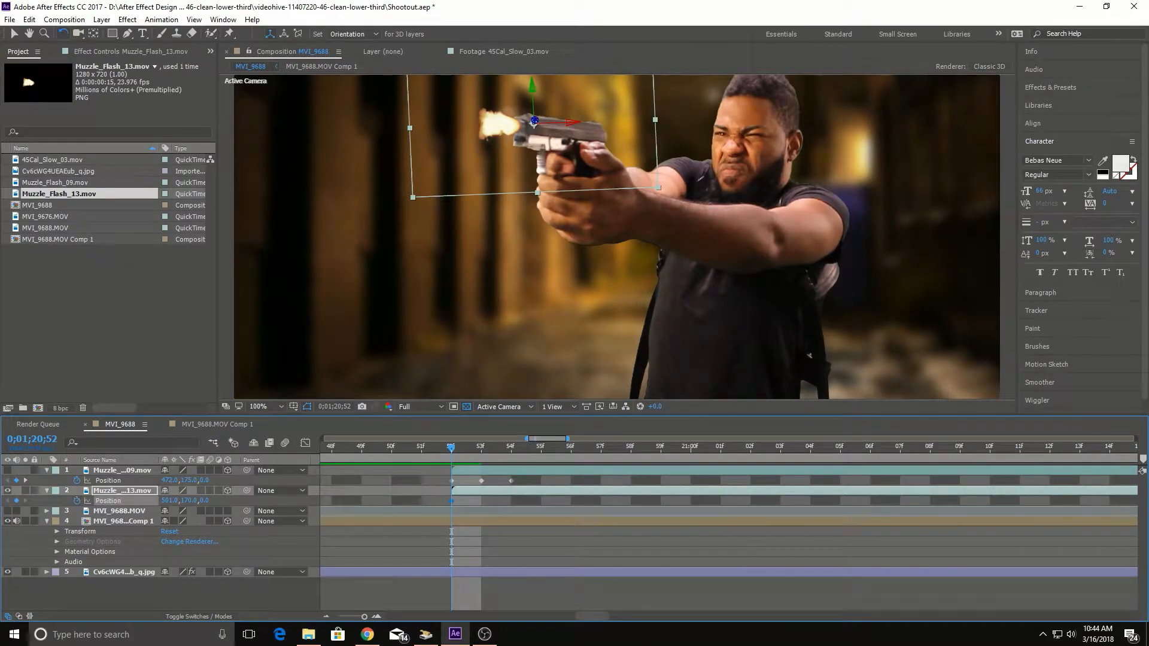
# Step: Nudge the Muzzle_Flash_13 layer to position 500, 169 at 0;01;20;53 with the Selection tool
pyautogui.press('pagedown')
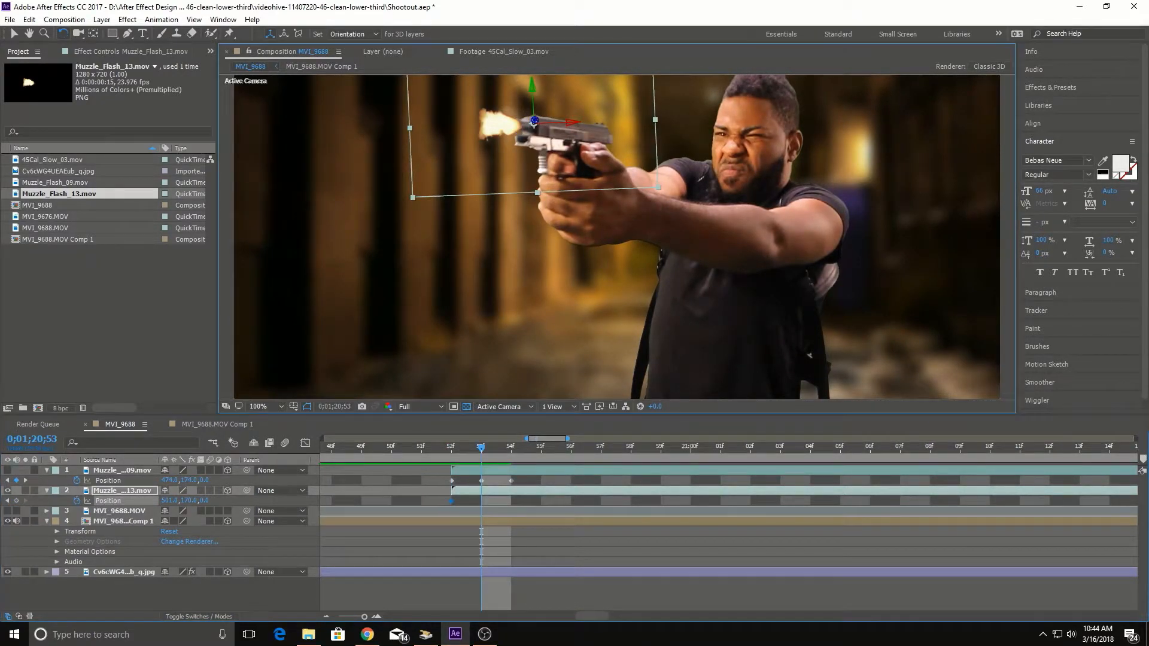
pyautogui.click(500, 124)
pyautogui.click(13, 34)
pyautogui.moveTo(500, 124); pyautogui.dragTo(499, 123)
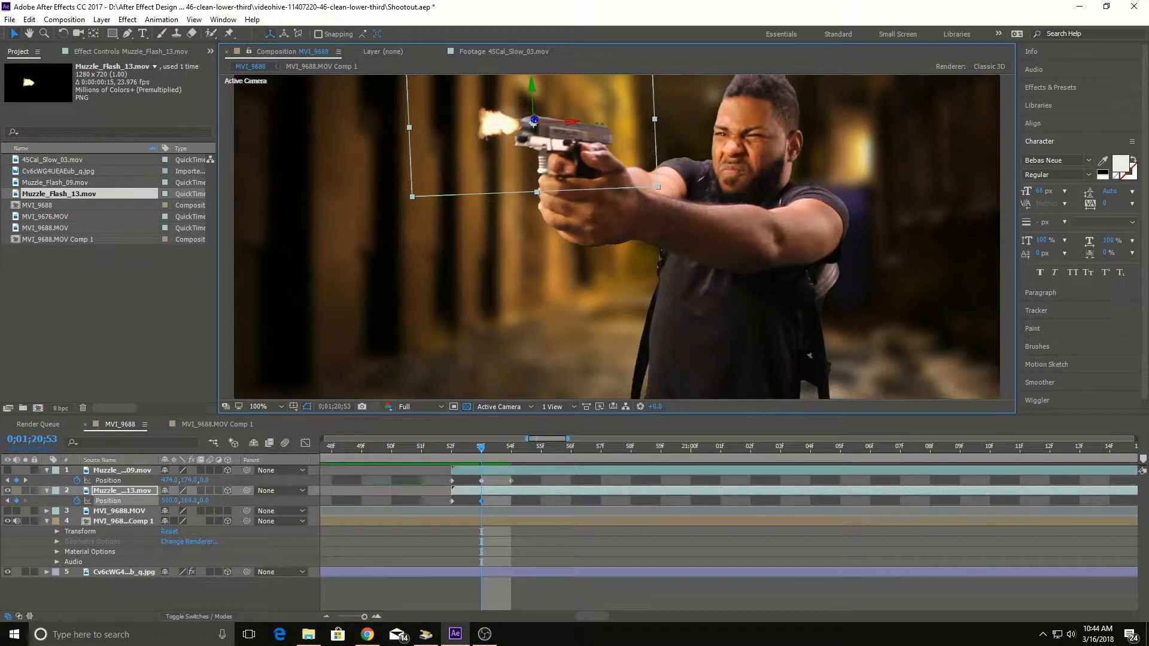
# Step: Nudge the Muzzle_Flash_13 layer to position 507, 166 at 0;01;20;54 so the flash stays on the muzzle
pyautogui.press('pagedown')
pyautogui.moveTo(499, 123); pyautogui.dragTo(503, 121)
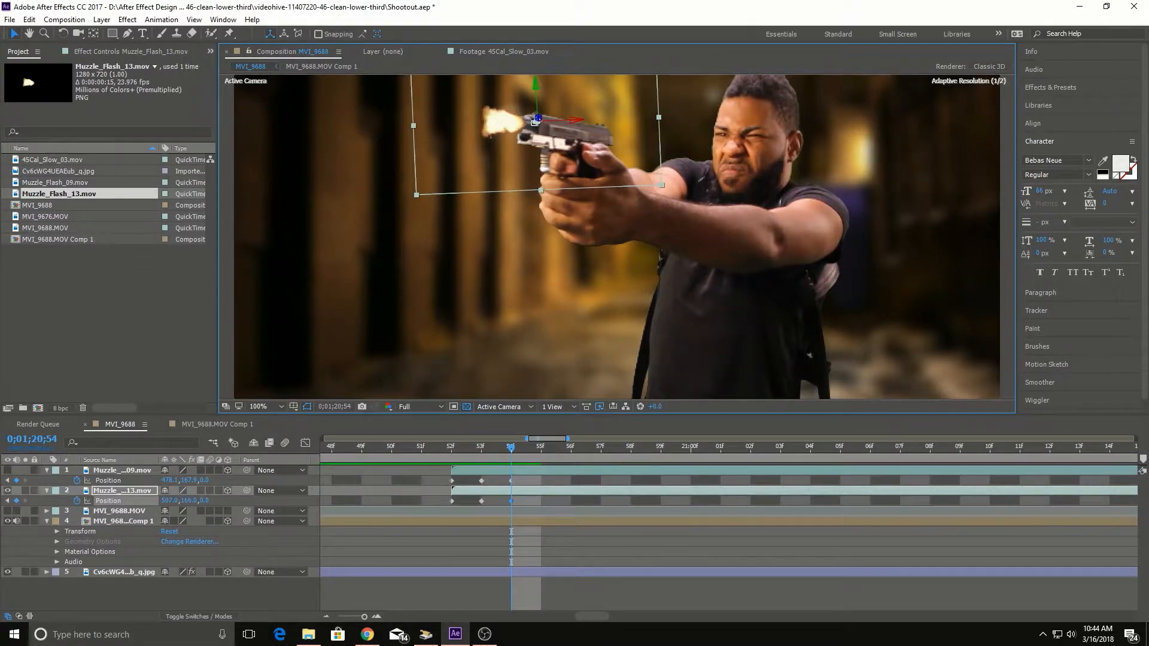
pyautogui.press('pagedown')
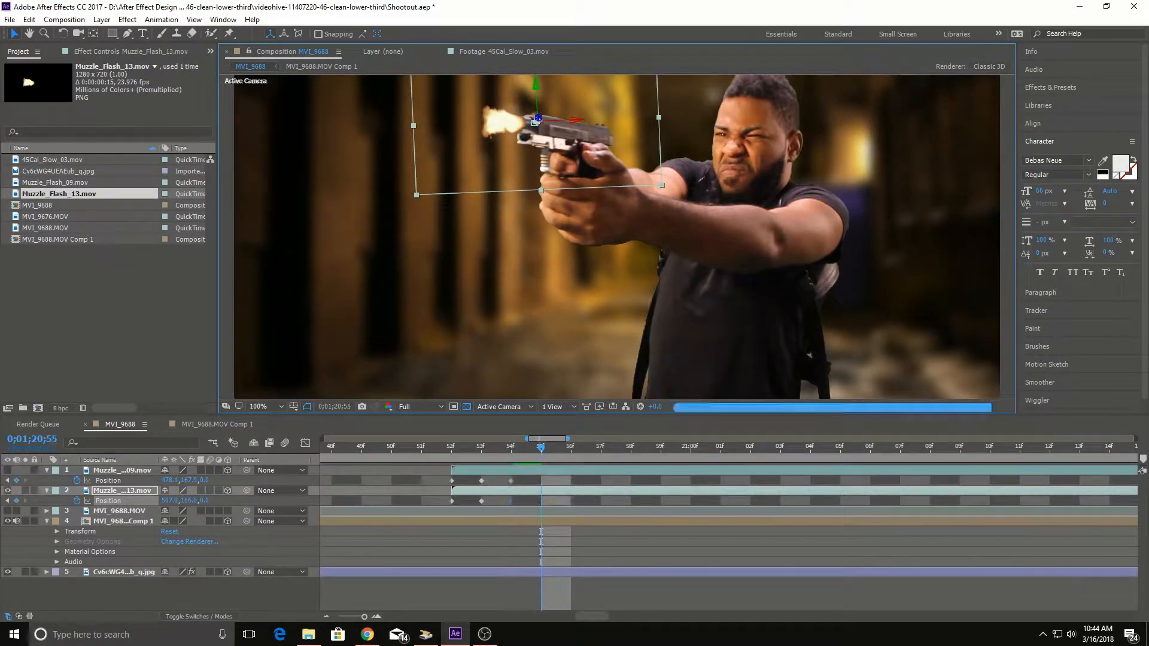
pyautogui.press('pagedown')
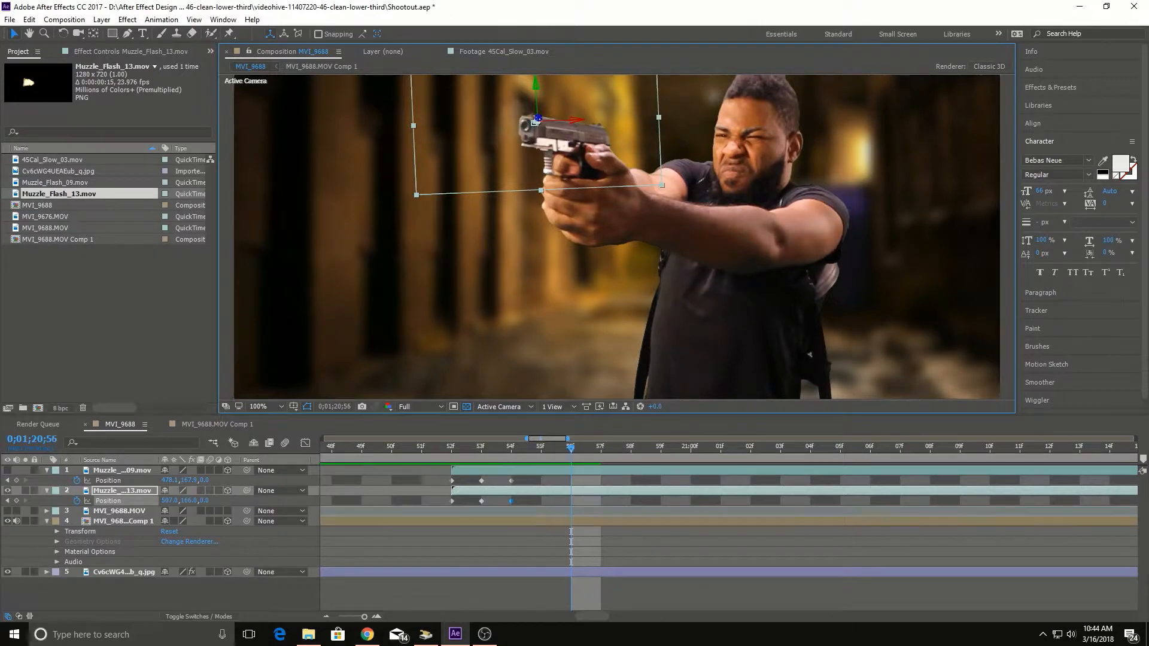
# Step: Play back the keyframed Muzzle_Flash_13 flash from 0;01;20;51 to check its movement with the gun
pyautogui.press('pageup')
pyautogui.press('pageup')
pyautogui.press('pageup')
pyautogui.press('pageup')
pyautogui.press('pageup')
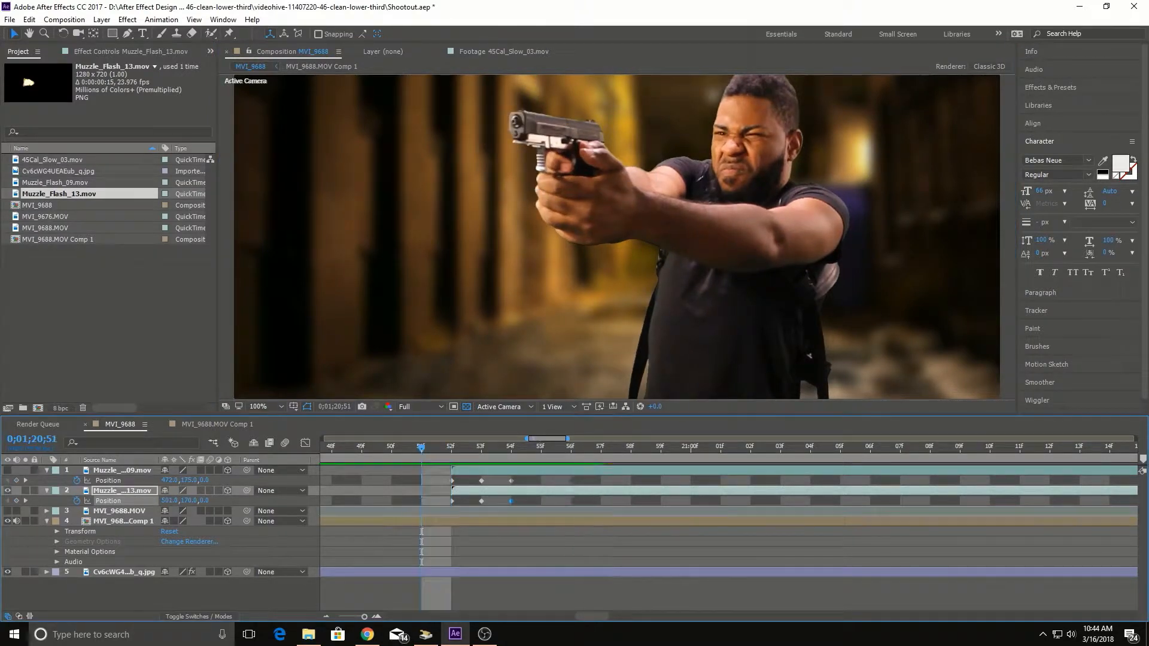
pyautogui.press('space')
pyautogui.press('space')
pyautogui.press('pagedown')
pyautogui.press('pagedown')
pyautogui.press('pagedown')
pyautogui.press('pagedown')
pyautogui.press('pagedown')
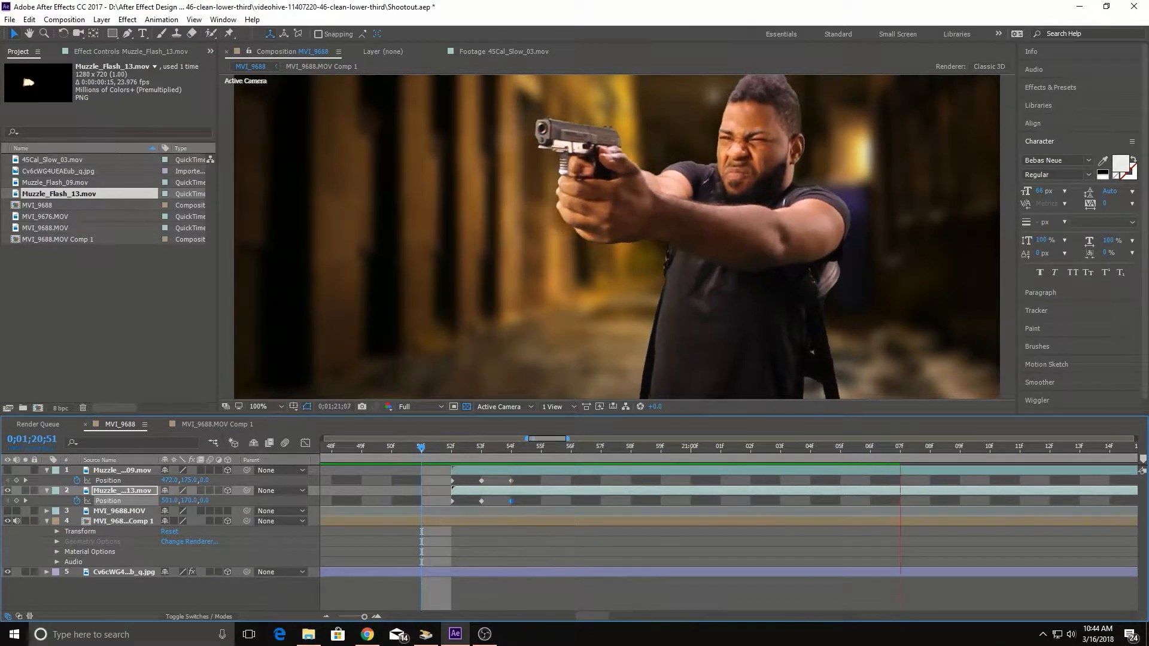
pyautogui.click(391, 447)
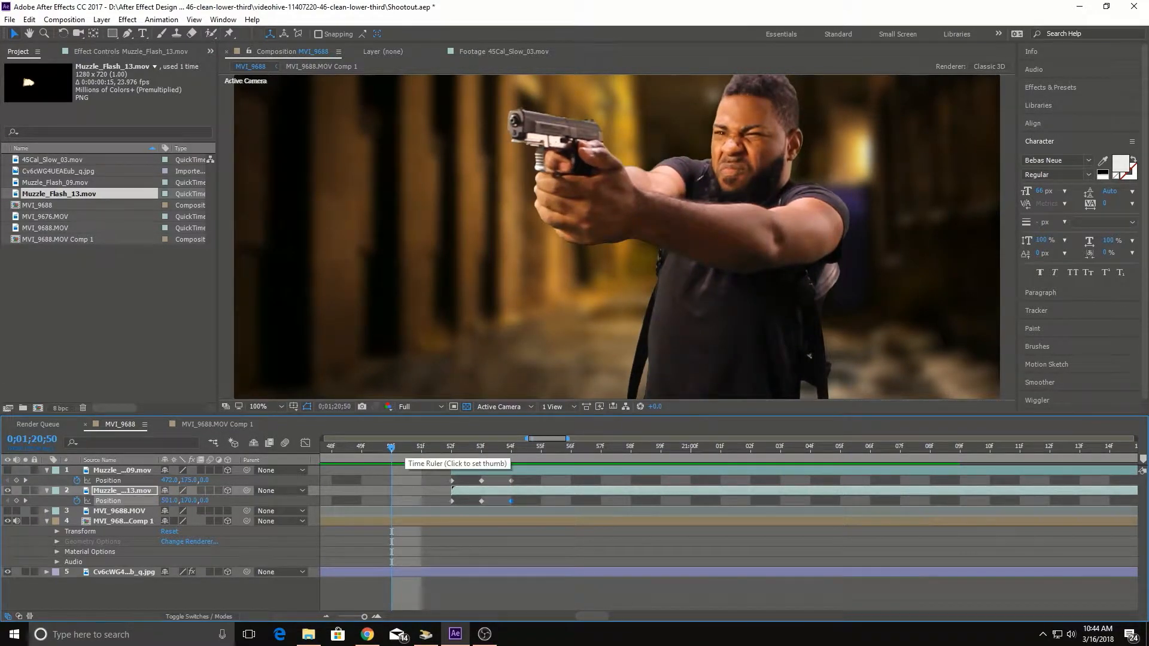
pyautogui.click(411, 447)
pyautogui.press('space')
pyautogui.press('space')
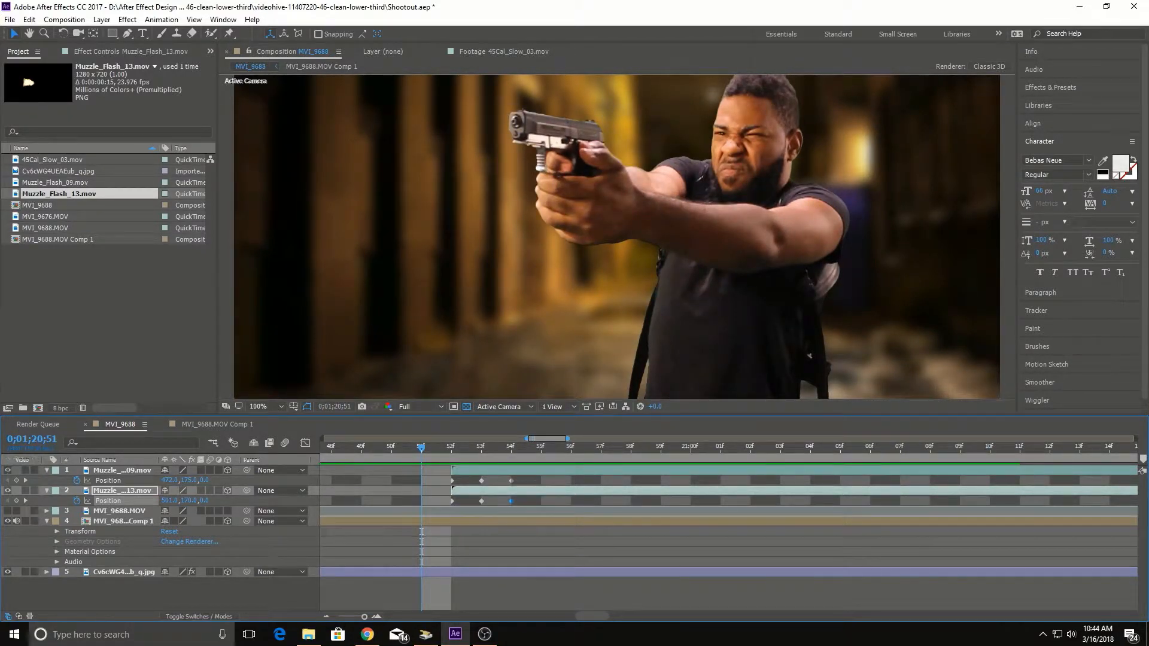
# Step: Make the Muzzle_Flash_09 layer visible again and step through the frames with both flashes together
pyautogui.click(8, 470)
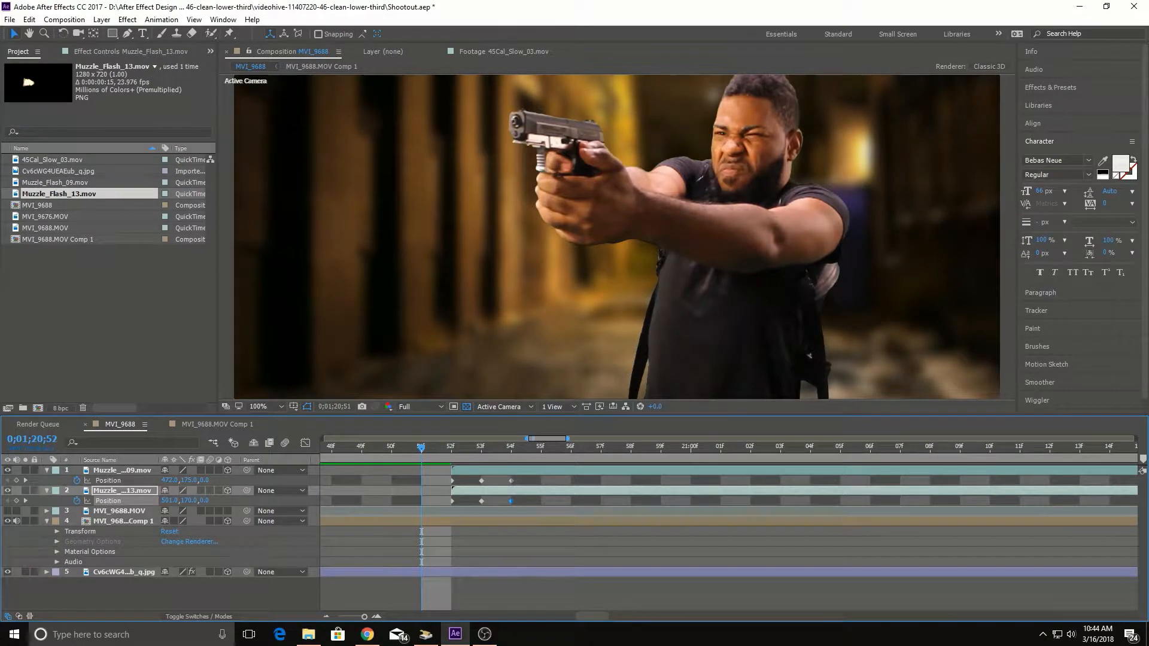
pyautogui.press('pagedown')
pyautogui.press('pagedown')
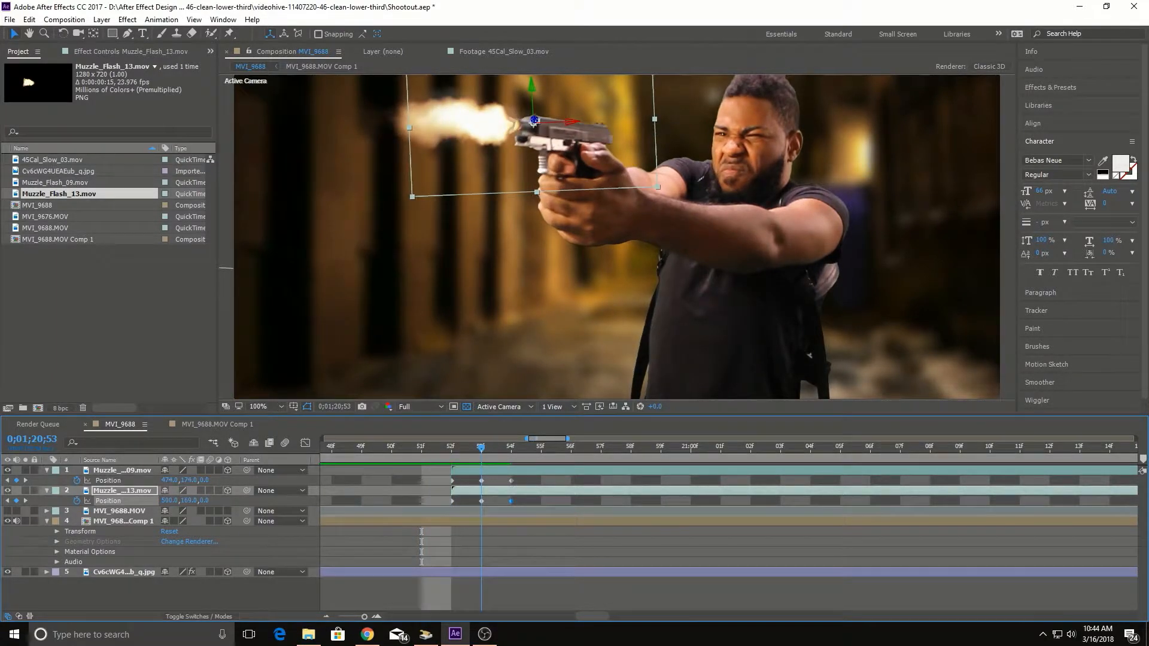
pyautogui.press('pagedown')
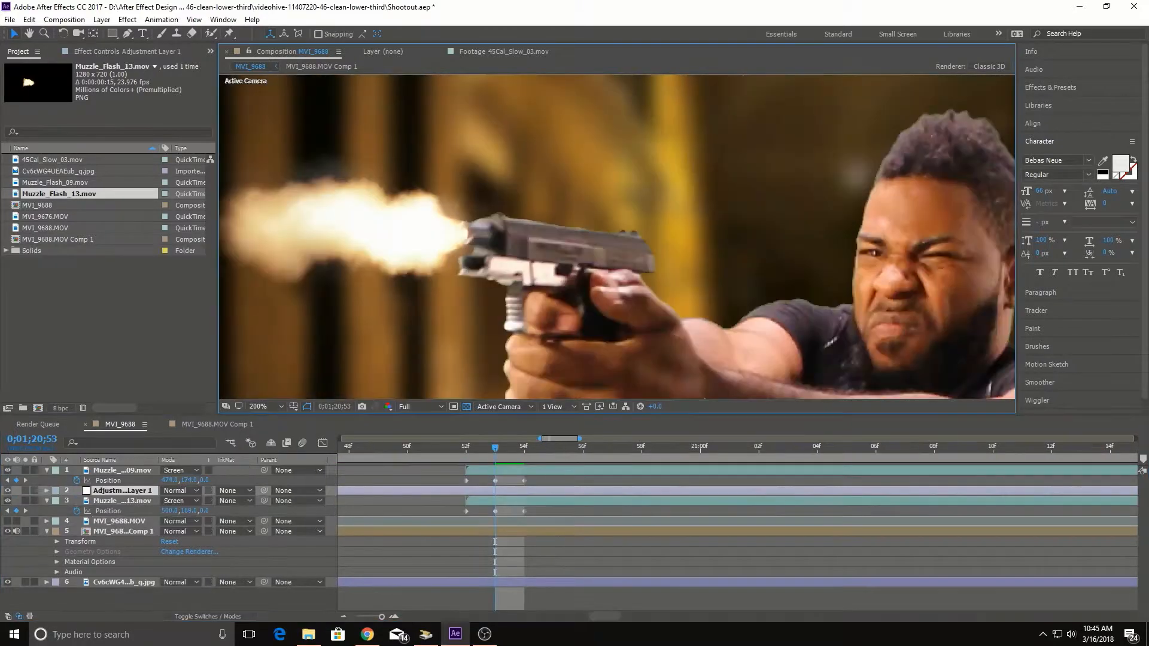
# Step: Examine the man's face, the gun and the muzzle flash up close at 0;01;20;53
pyautogui.scroll(4, 616, 237)
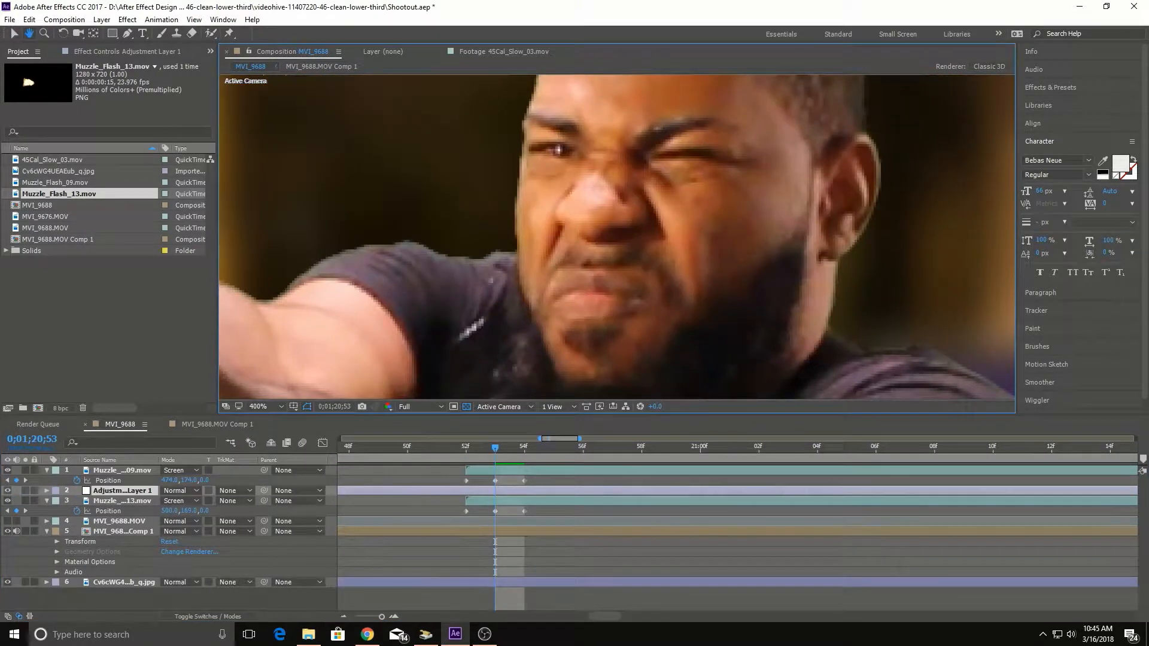
pyautogui.moveTo(617, 237); pyautogui.dragTo(590, 268)
pyautogui.moveTo(383, 251); pyautogui.dragTo(861, 246)
pyautogui.moveTo(455, 246); pyautogui.dragTo(790, 254)
pyautogui.moveTo(616, 237); pyautogui.dragTo(704, 272)
pyautogui.scroll(-2, 617, 237)
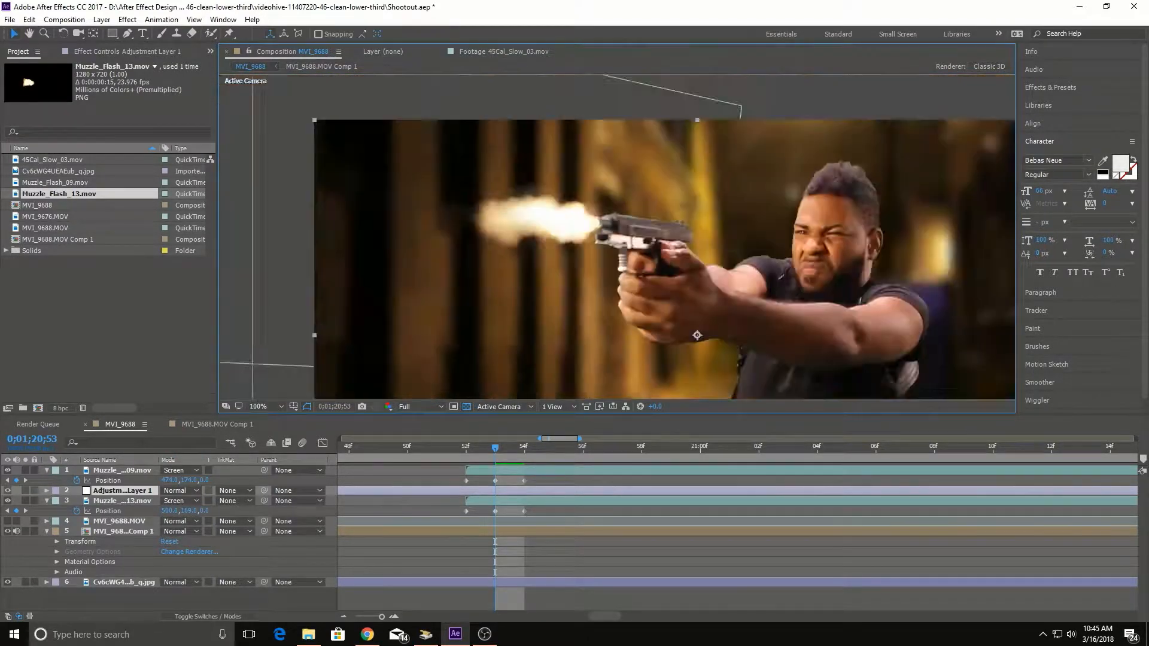
pyautogui.scroll(-2, 617, 237)
# Step: Shift the Muzzle_Flash_13 layer one frame later to start at 0;01;20;53, and preview the staggered flashes
pyautogui.press('pageup')
pyautogui.press('pageup')
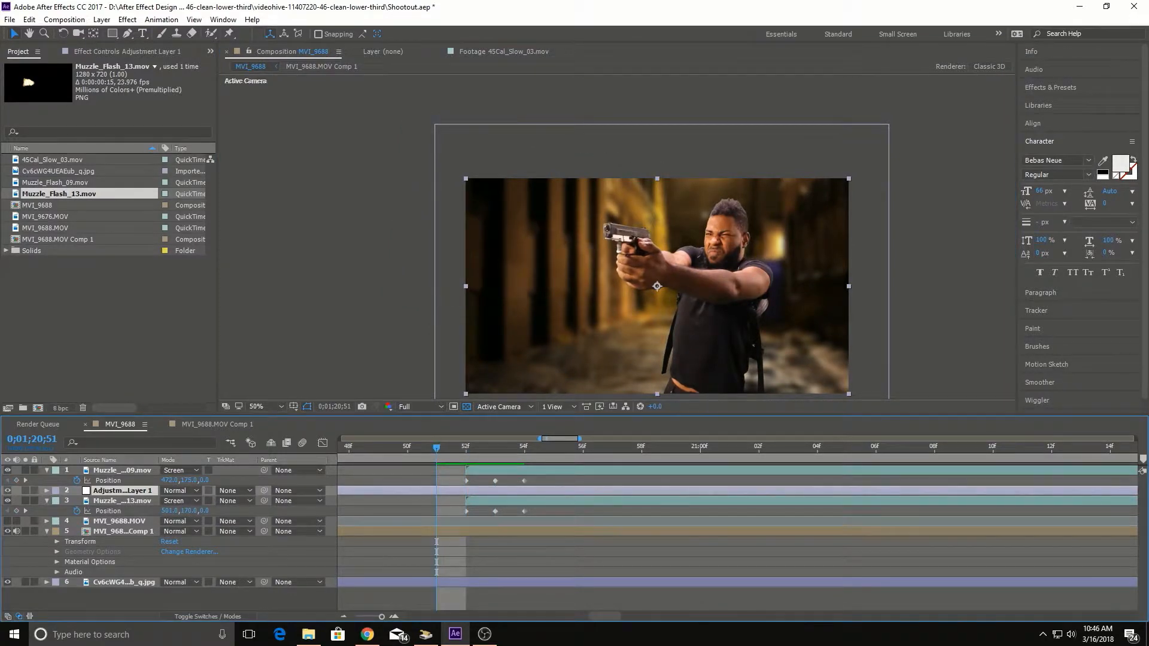
pyautogui.hotkey('ctrl', 'Down')
pyautogui.hotkey('alt', 'pagedown')
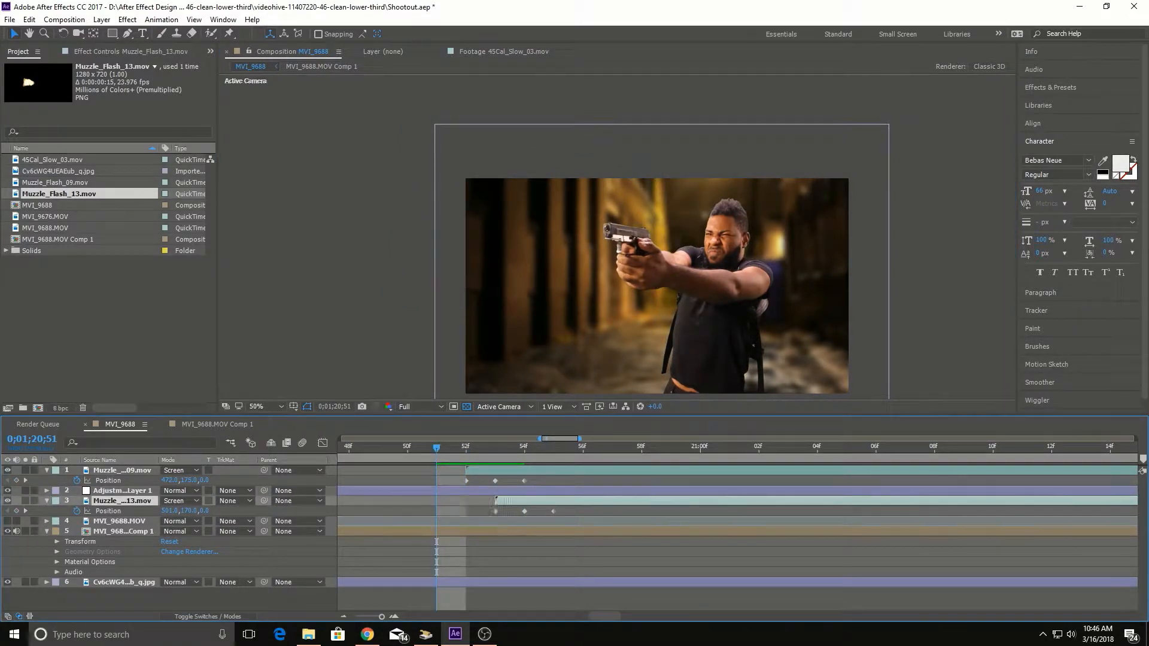
pyautogui.press('space')
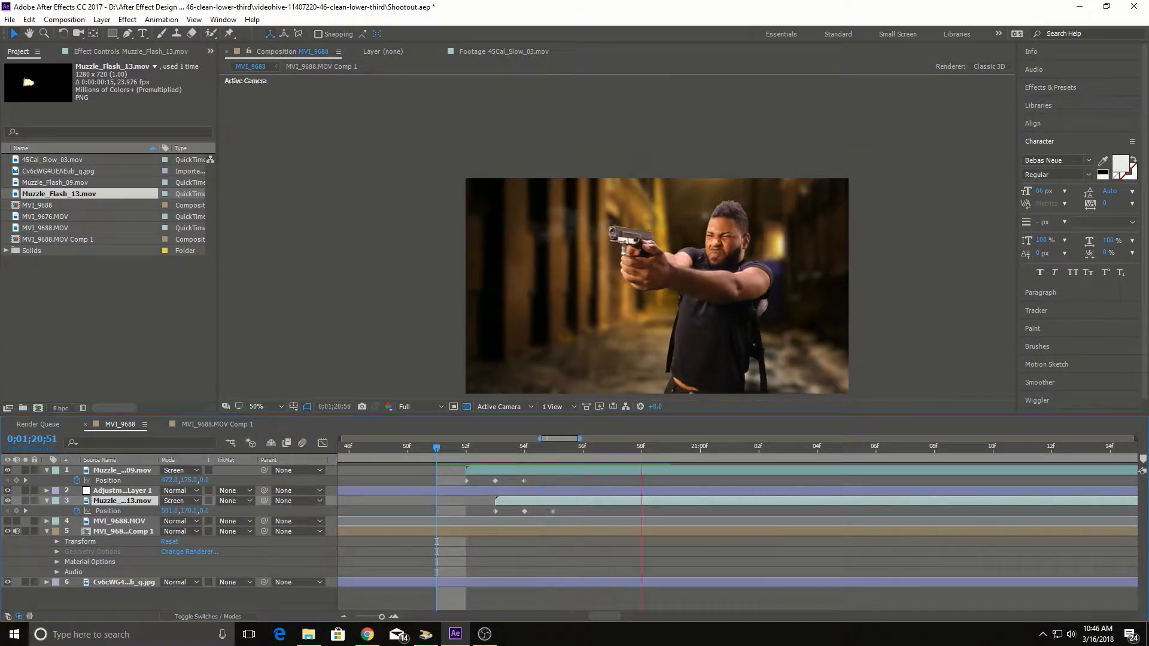
pyautogui.press('space')
pyautogui.press('pagedown')
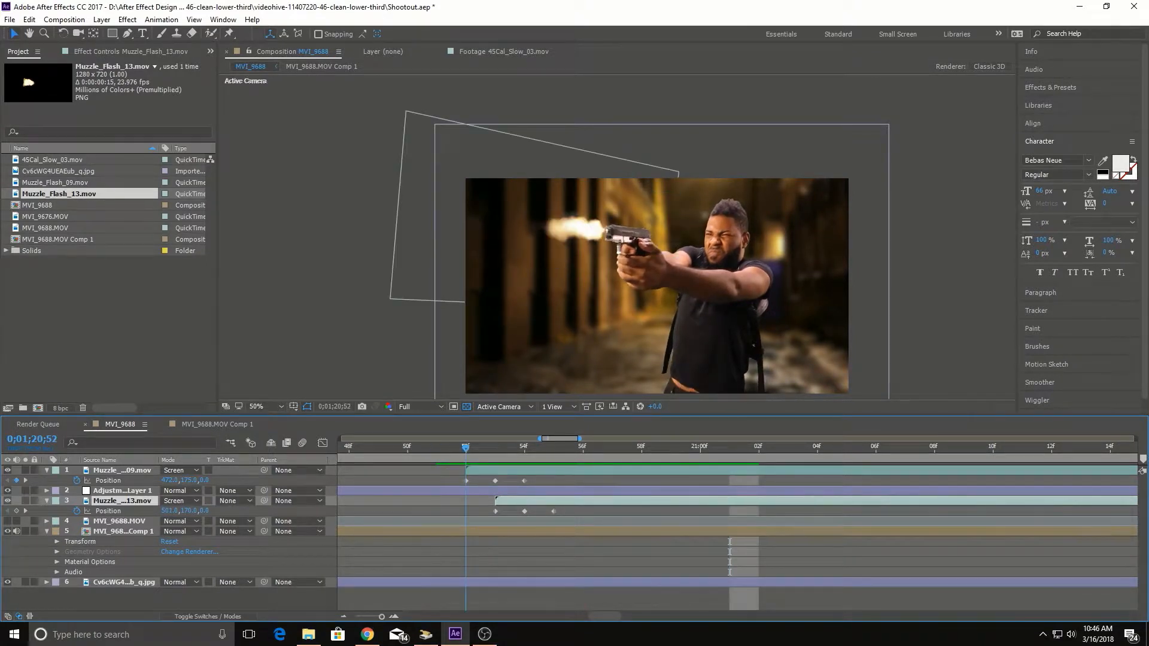
pyautogui.press('pagedown')
pyautogui.press('pagedown')
pyautogui.press('pagedown')
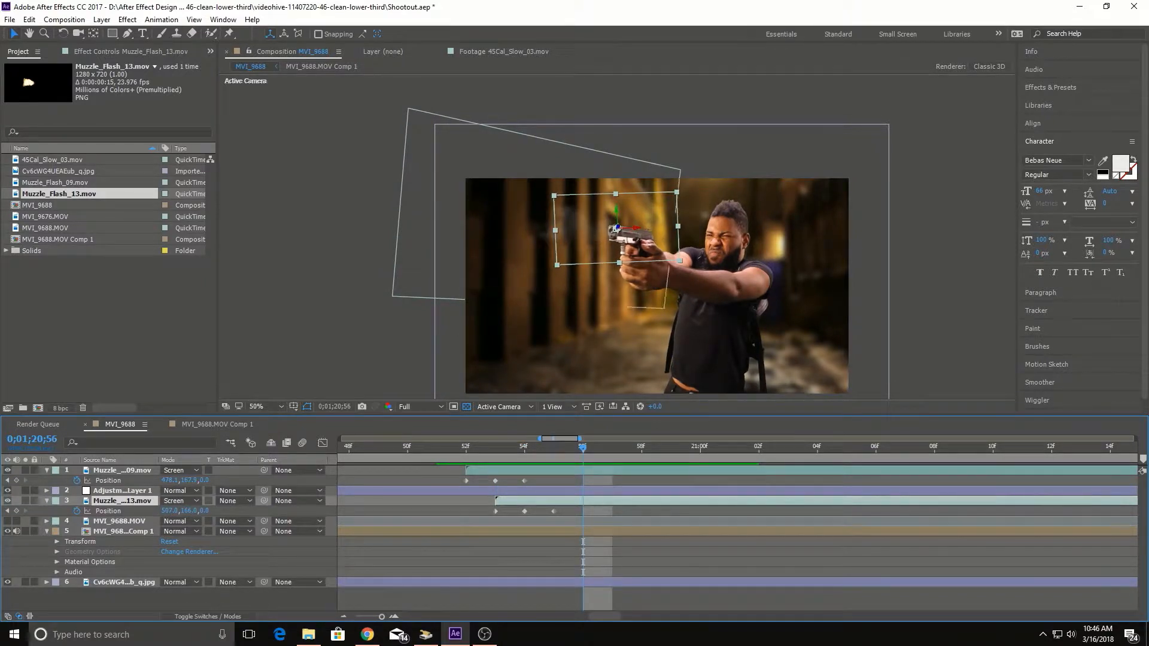
# Step: Duplicate the Muzzle_Flash_13 layer and shift the upper copy to start at 0;01;20;52
pyautogui.hotkey('ctrl', 'd')
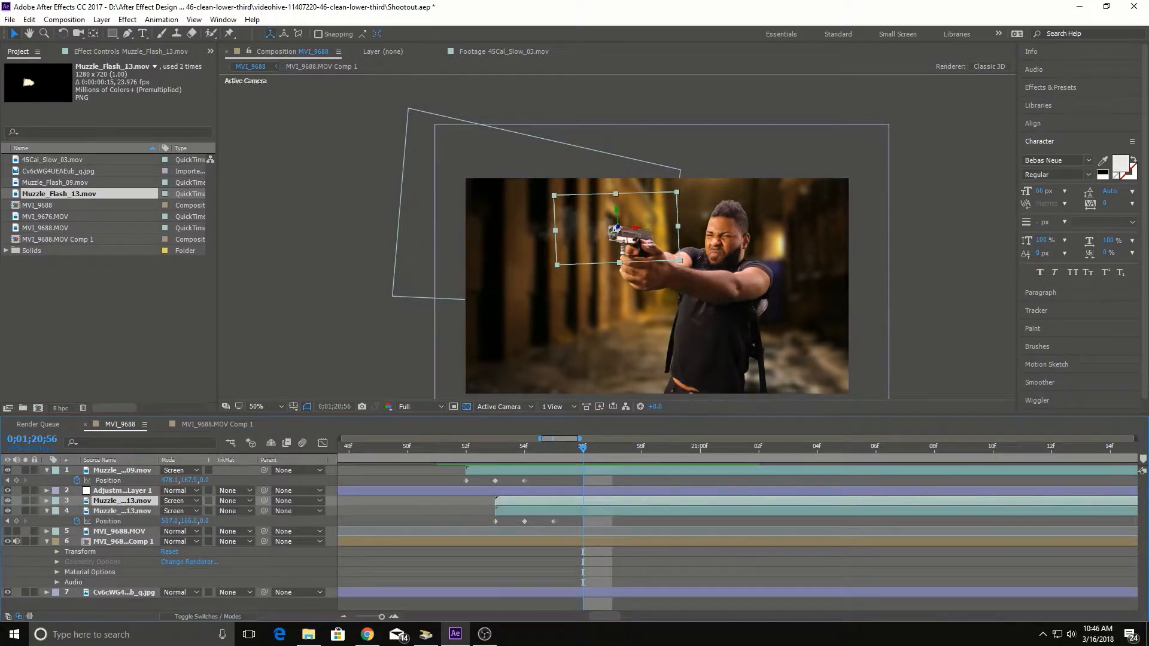
pyautogui.hotkey('alt', 'pageup')
pyautogui.hotkey('alt', 'pageup')
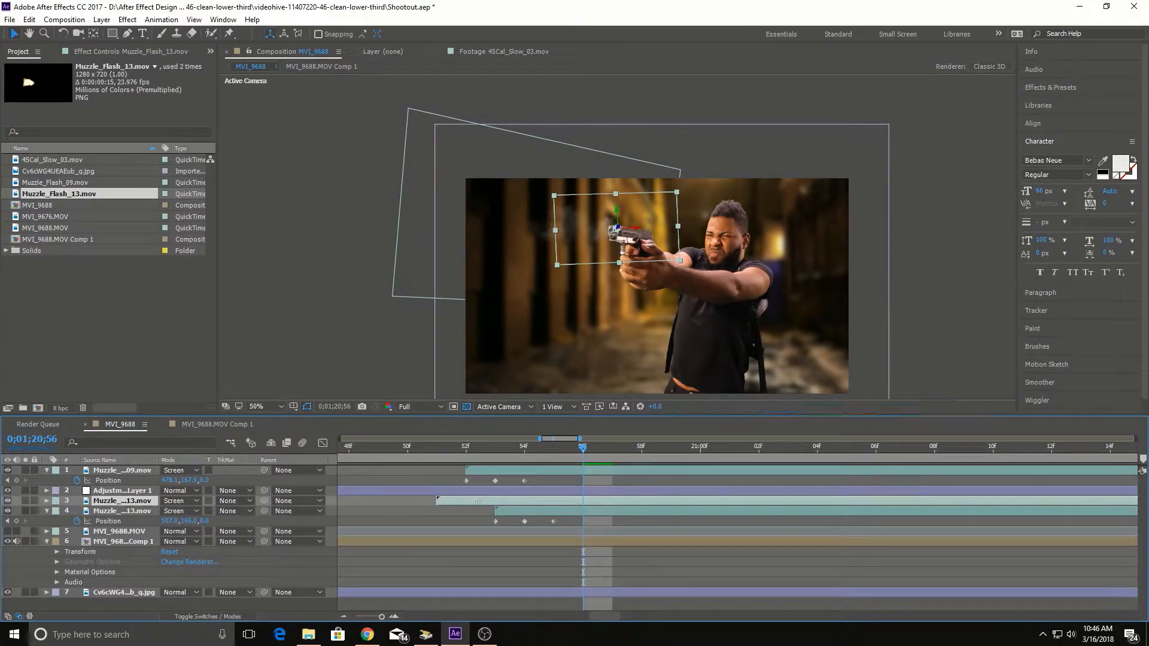
pyautogui.hotkey('alt', 'pagedown')
# Step: Delay the Muzzle_Flash_09 layer to start at 0;01;20;53 and the lower Muzzle_Flash_13 layer to start at 0;01;20;54
pyautogui.hotkey('ctrl', 'Up')
pyautogui.hotkey('ctrl', 'Up')
pyautogui.hotkey('alt', 'pagedown')
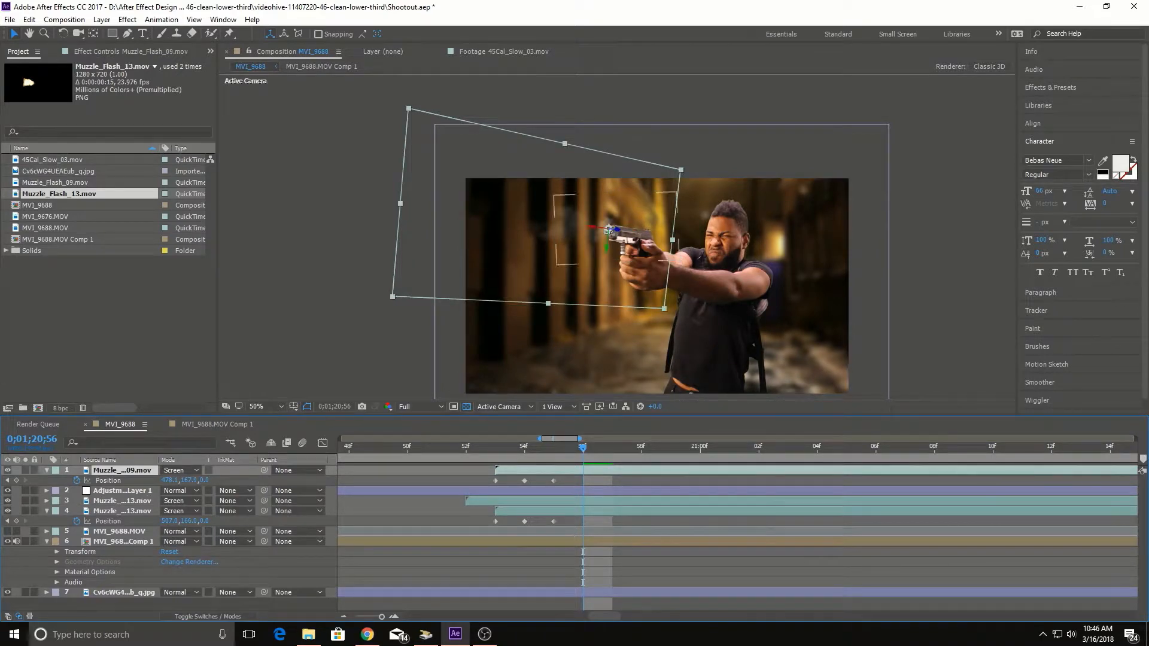
pyautogui.hotkey('ctrl', 'Down')
pyautogui.hotkey('ctrl', 'Down')
pyautogui.hotkey('ctrl', 'Down')
pyautogui.hotkey('alt', 'pagedown')
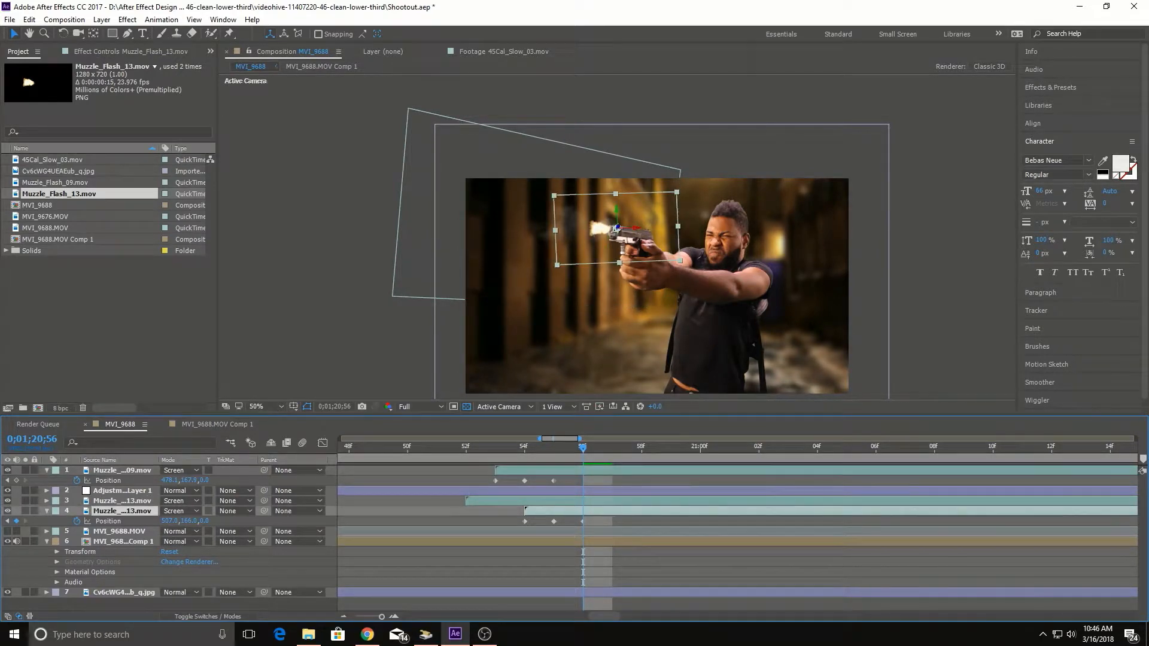
# Step: Play back the three staggered muzzle flashes and step through them frame by frame to check their timing
pyautogui.click(465, 447)
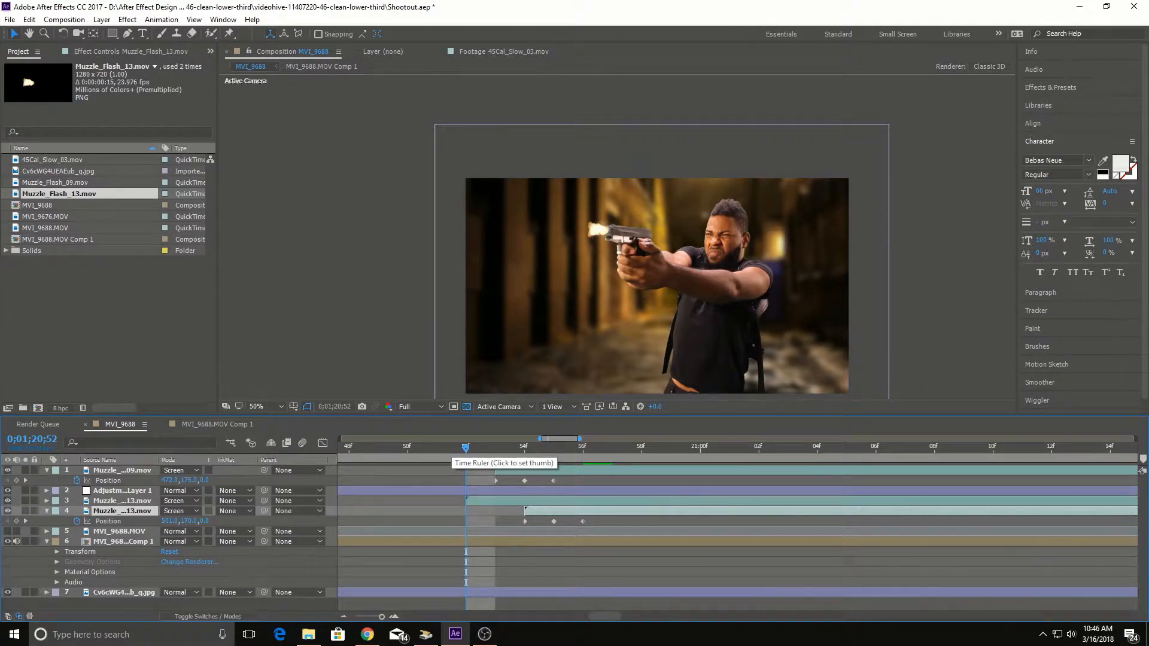
pyautogui.click(408, 447)
pyautogui.press('space')
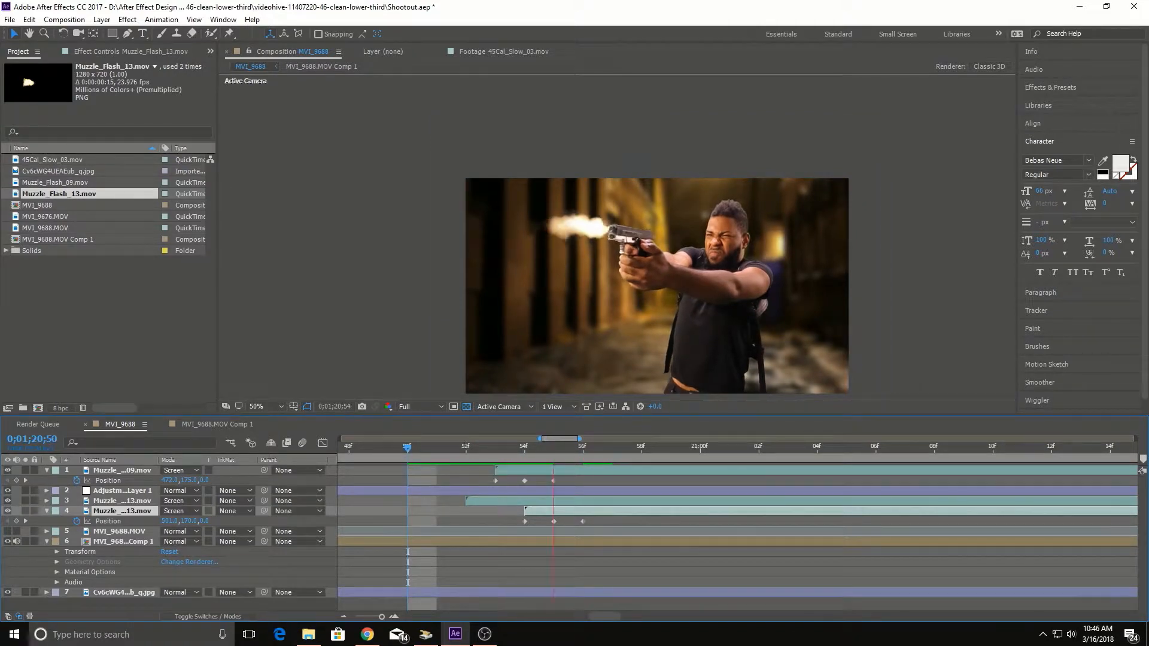
pyautogui.press('space')
pyautogui.moveTo(408, 447); pyautogui.dragTo(436, 447)
pyautogui.press('pagedown')
pyautogui.press('pagedown')
pyautogui.press('pageup')
pyautogui.press('pageup')
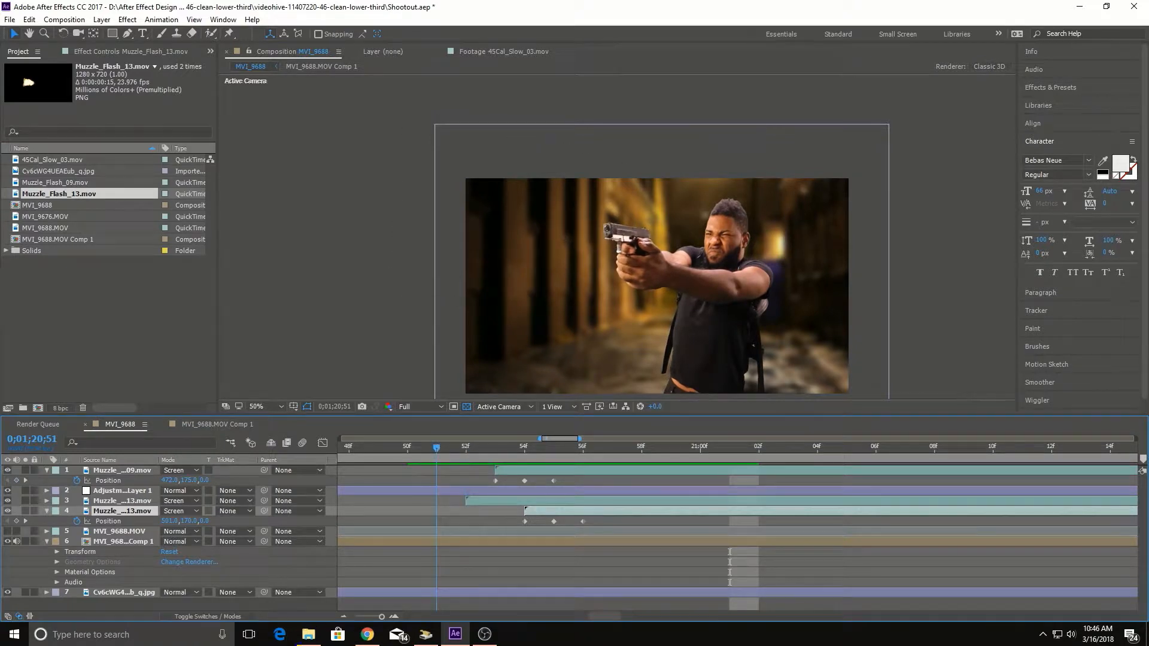
pyautogui.press('pagedown')
pyautogui.press('pageup')
pyautogui.press('pagedown')
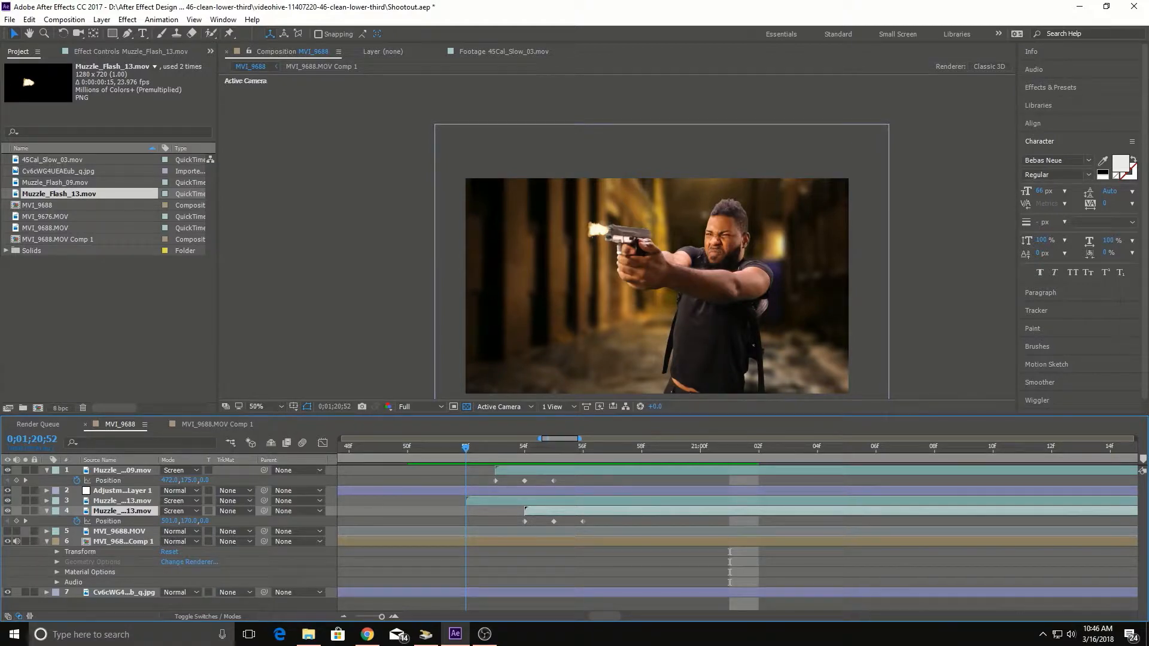
pyautogui.press('pagedown')
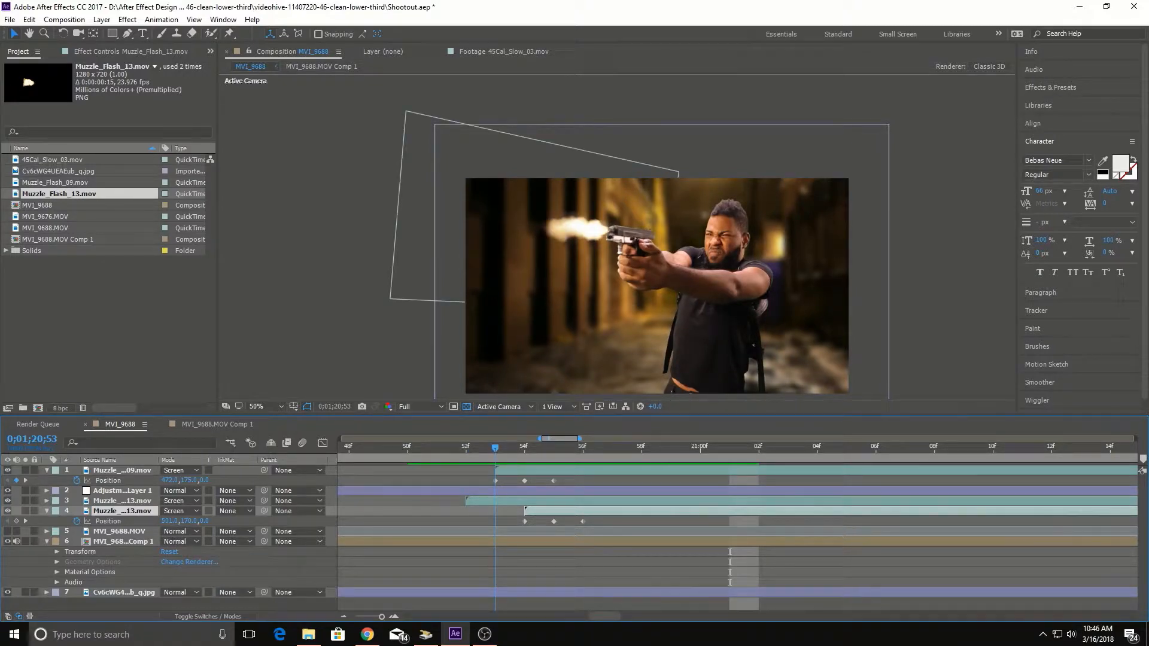
pyautogui.press('pagedown')
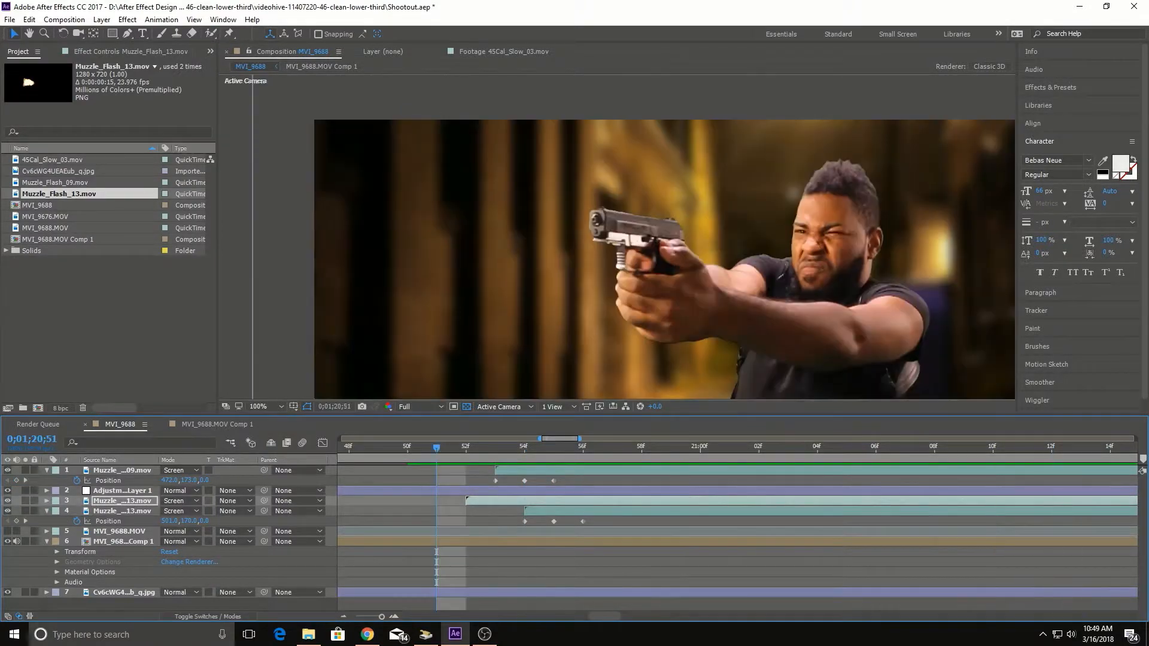
pyautogui.press('space')
pyautogui.click(445, 449)
pyautogui.press('space')
pyautogui.press('space')
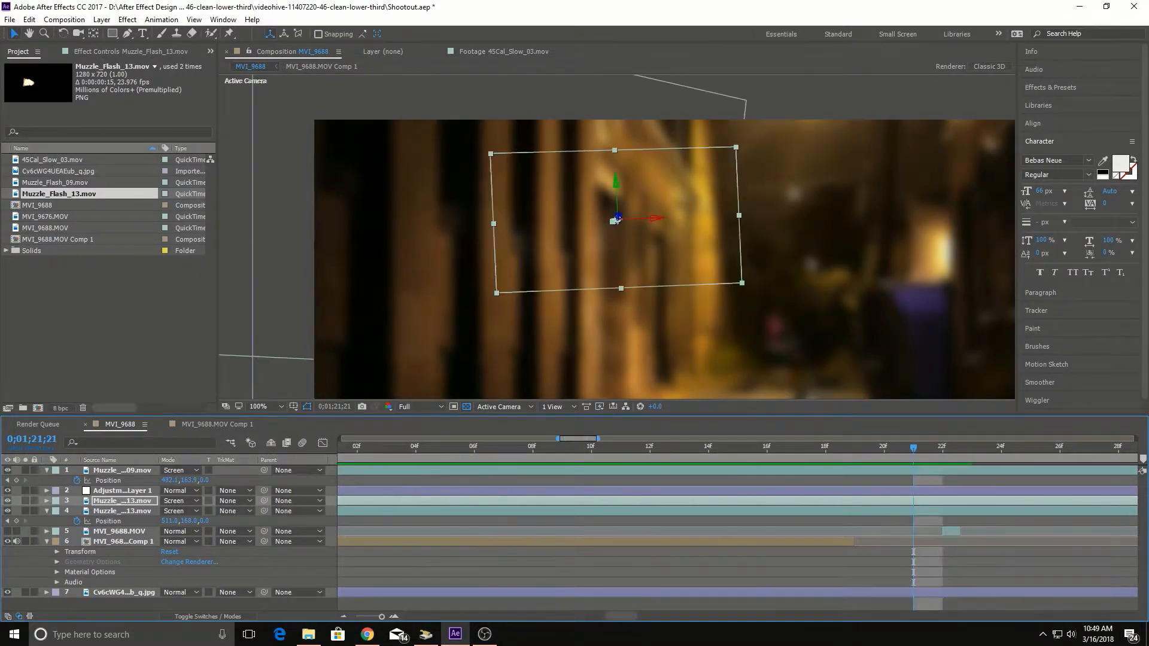
# Step: Go to 0;01;20;48 and add the 45Cal_Slow_03.mov shell clip to the composition as the top layer
pyautogui.press('-')
pyautogui.press('-')
pyautogui.press('-')
pyautogui.press('-')
pyautogui.press('-')
pyautogui.click(541, 447)
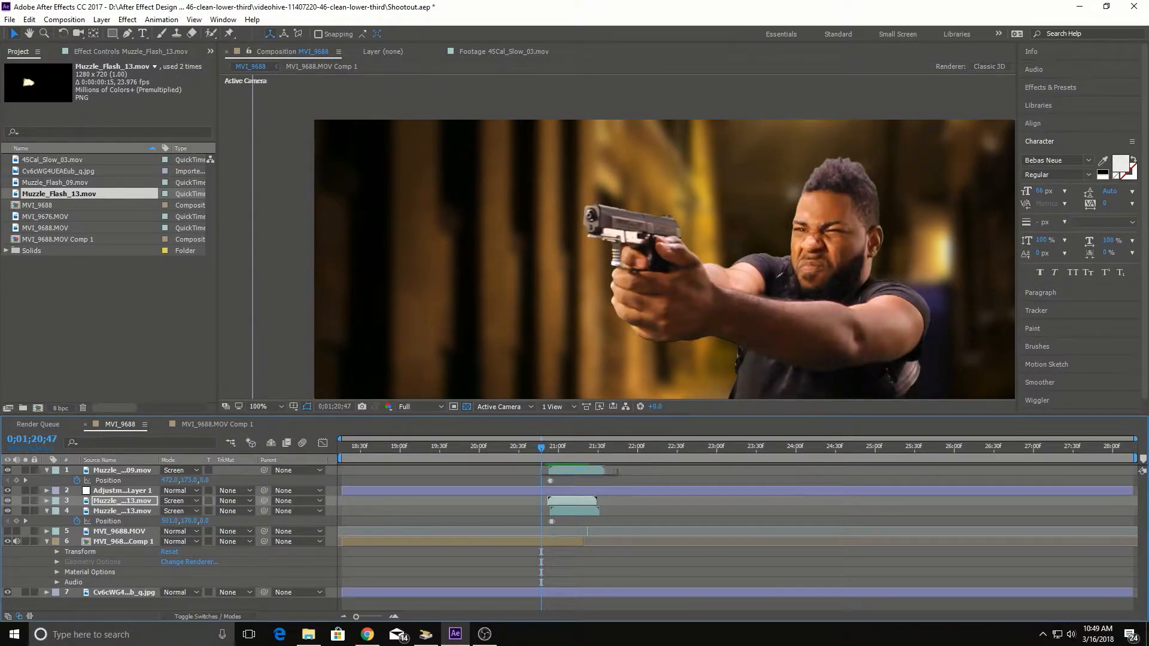
pyautogui.moveTo(541, 447); pyautogui.dragTo(542, 448)
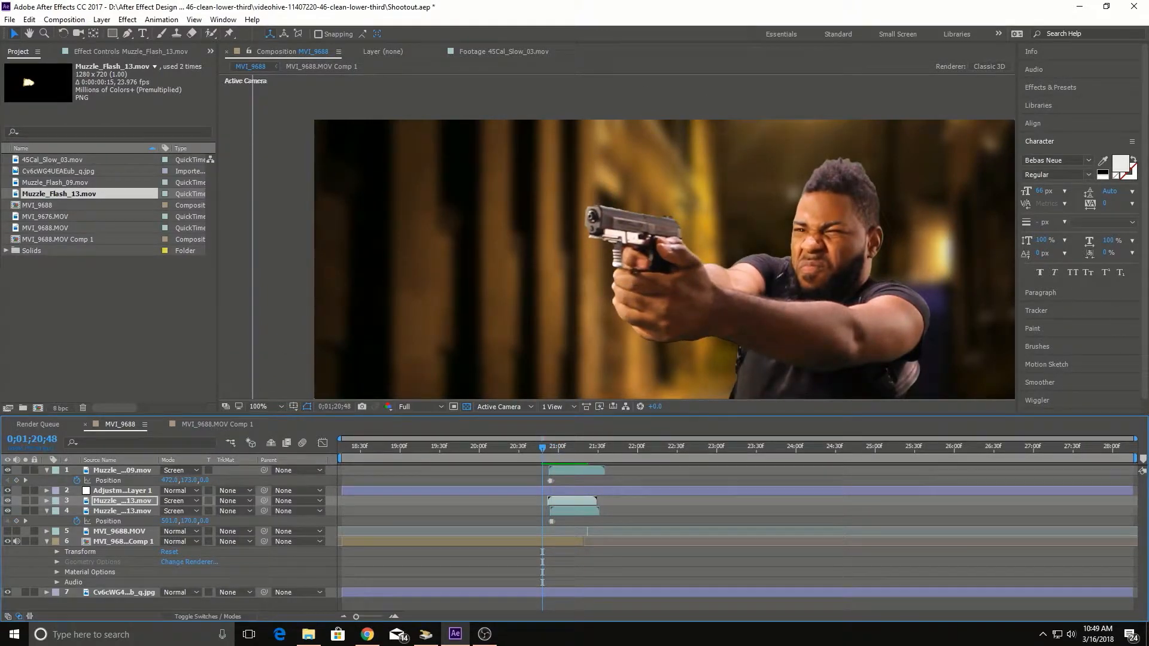
pyautogui.click(55, 160)
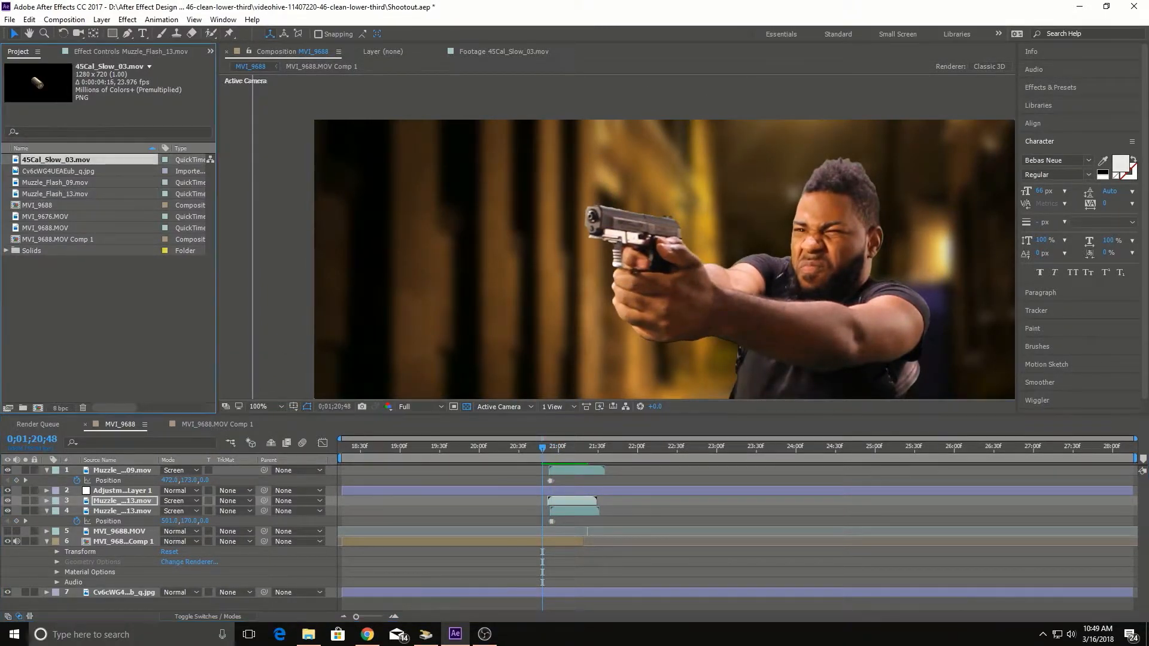
pyautogui.moveTo(56, 160); pyautogui.dragTo(697, 335)
pyautogui.scroll(-3, 663, 258)
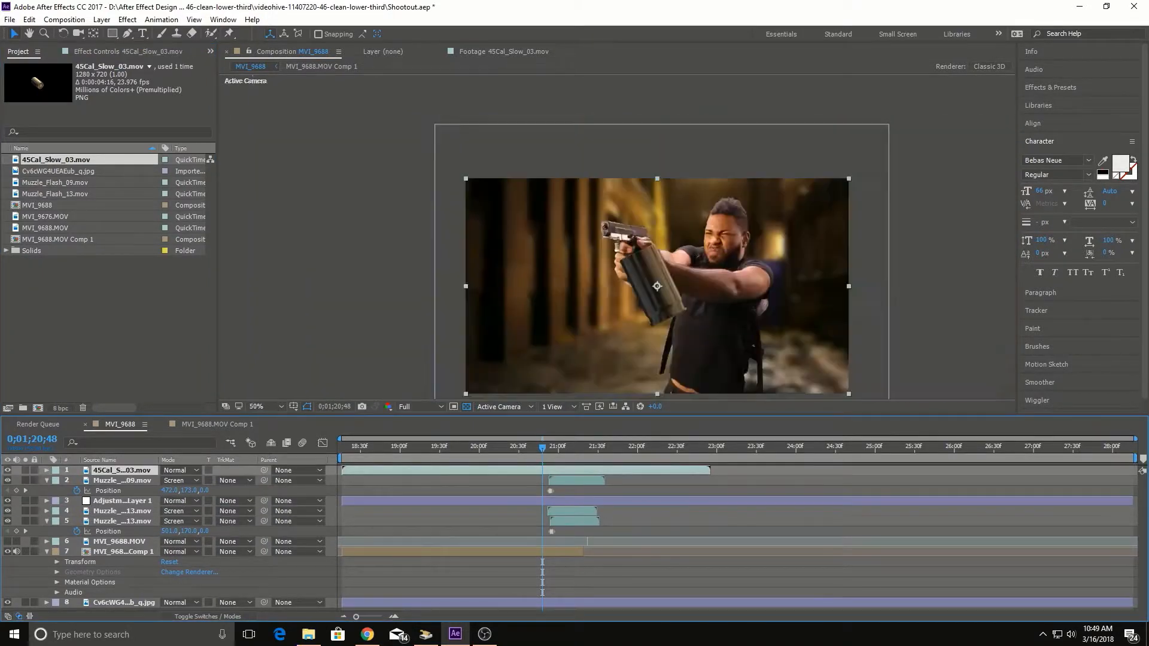
# Step: Make the 45Cal_Slow_03.mov shell layer 3D and reduce its scale to 13%
pyautogui.scroll(3, 663, 259)
pyautogui.scroll(-3, 663, 259)
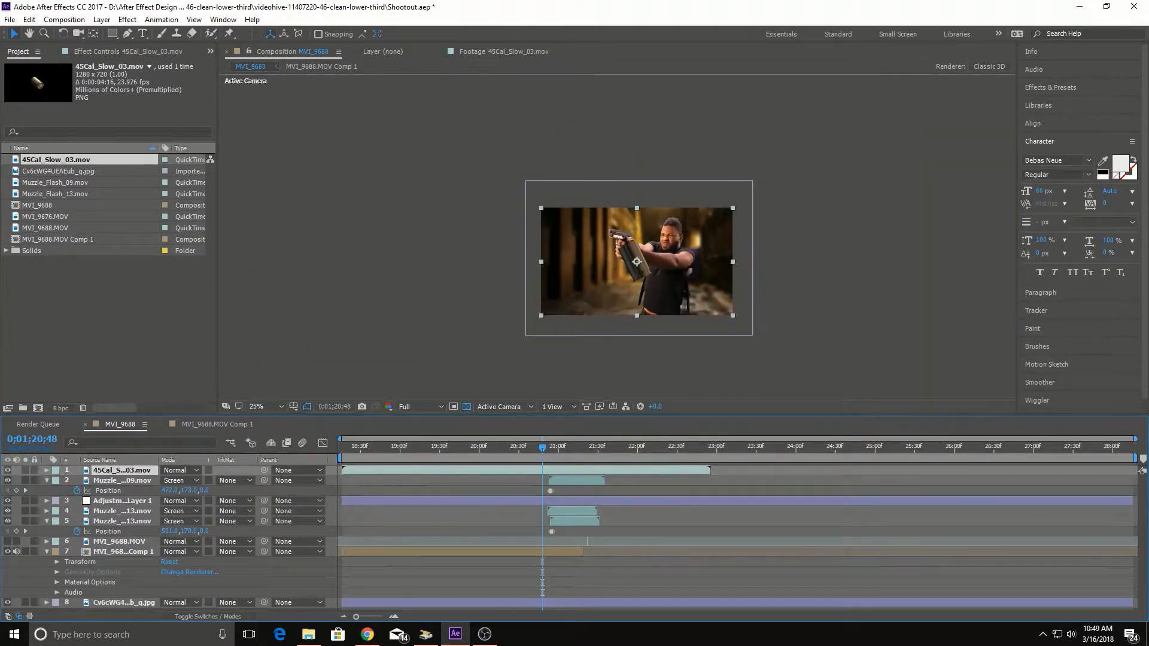
pyautogui.scroll(2, 617, 237)
pyautogui.moveTo(686, 310); pyautogui.dragTo(616, 236)
pyautogui.scroll(1, 617, 236)
pyautogui.scroll(-1, 616, 237)
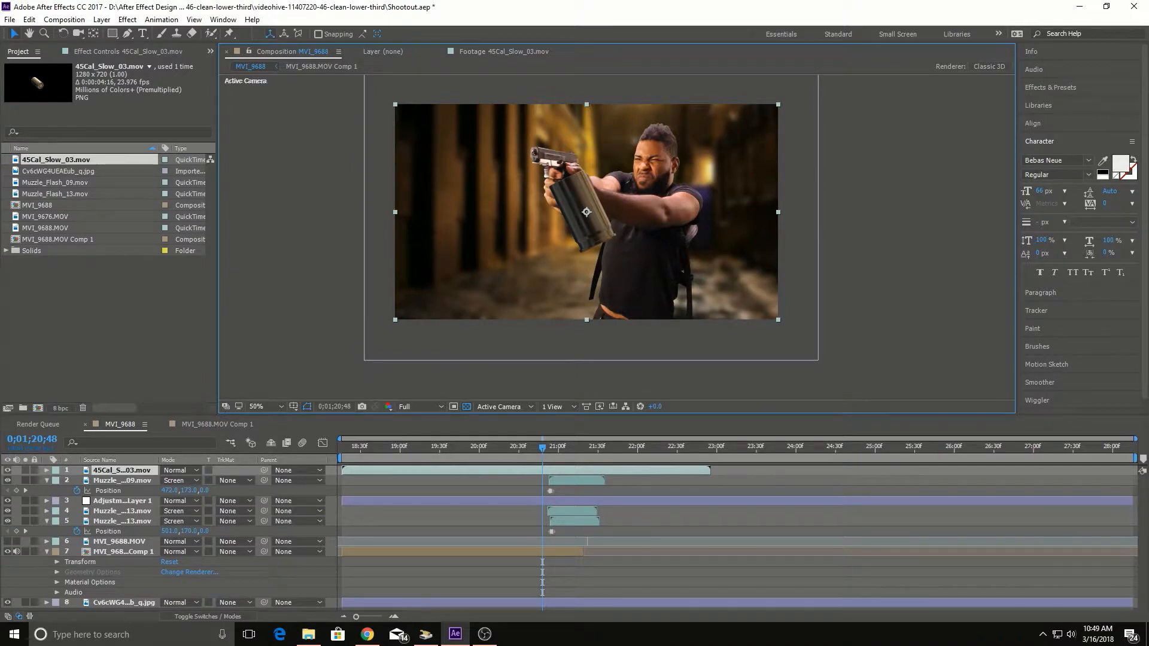
pyautogui.press('s')
pyautogui.press('s')
pyautogui.press('s')
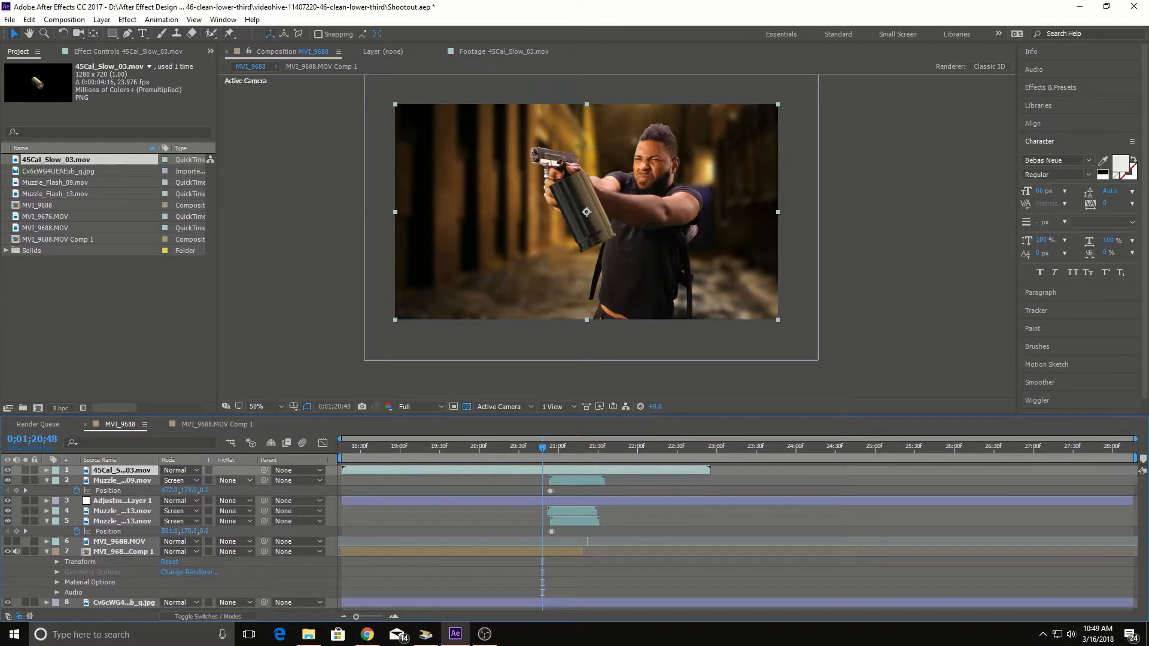
pyautogui.press('s')
pyautogui.press('F4')
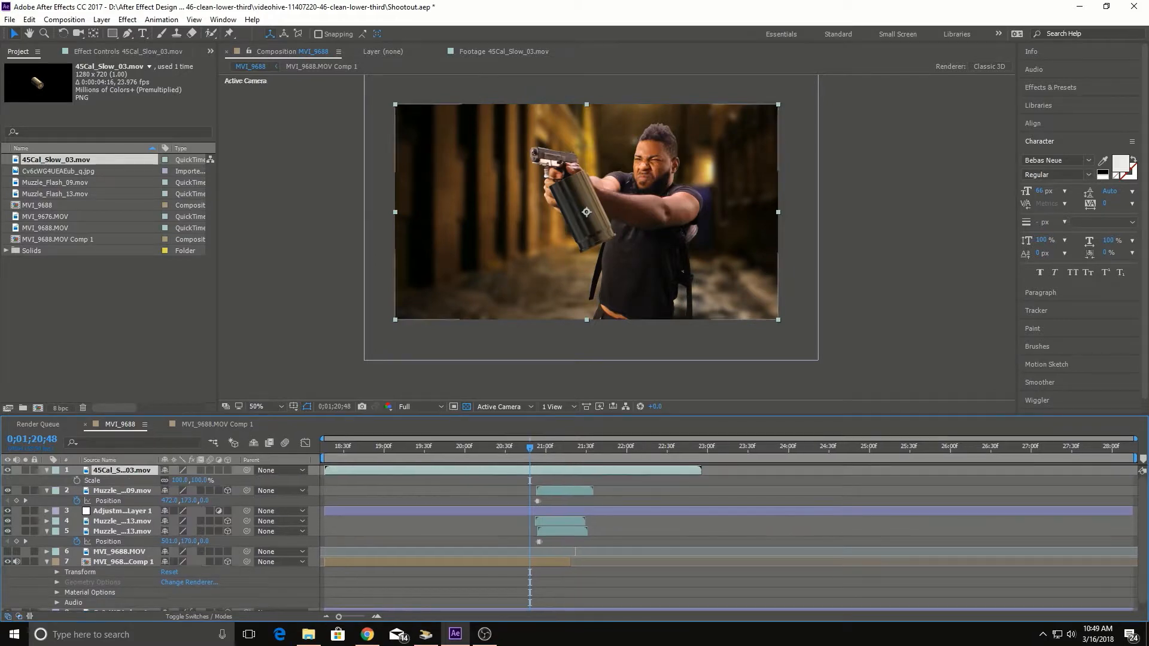
pyautogui.press('s')
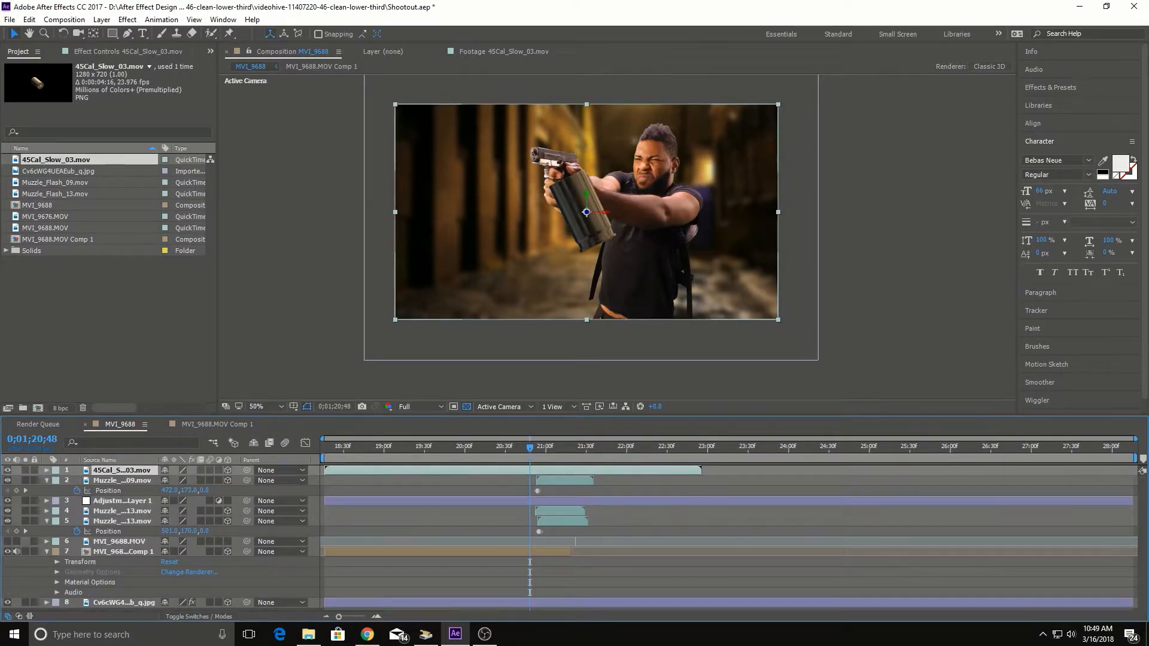
pyautogui.press('s')
pyautogui.moveTo(180, 479); pyautogui.dragTo(127, 479)
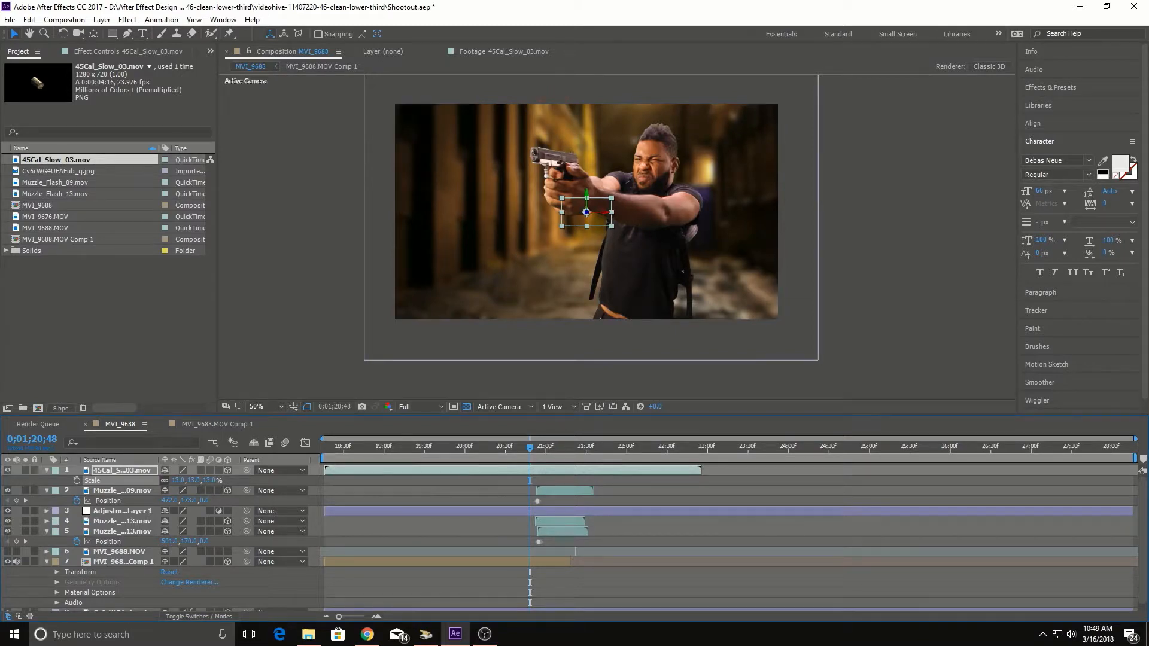
# Step: Move the shell up to the rear of the gun's slide and set its scale to 12%
pyautogui.press('.')
pyautogui.moveTo(599, 239); pyautogui.dragTo(598, 330)
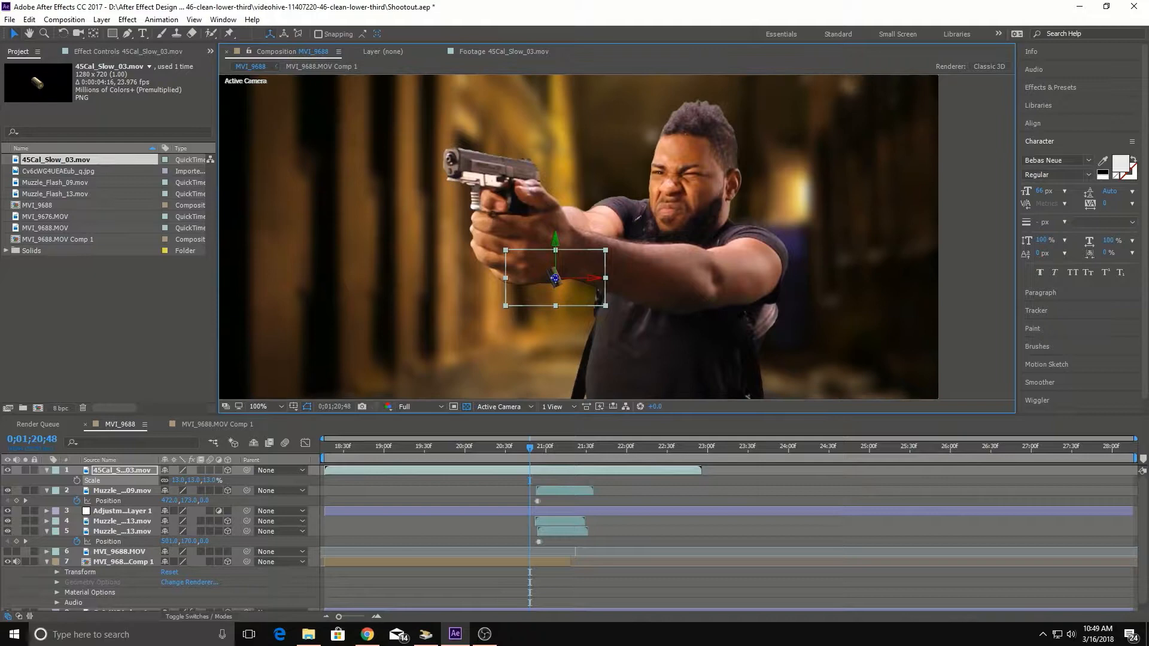
pyautogui.moveTo(555, 278); pyautogui.dragTo(541, 163)
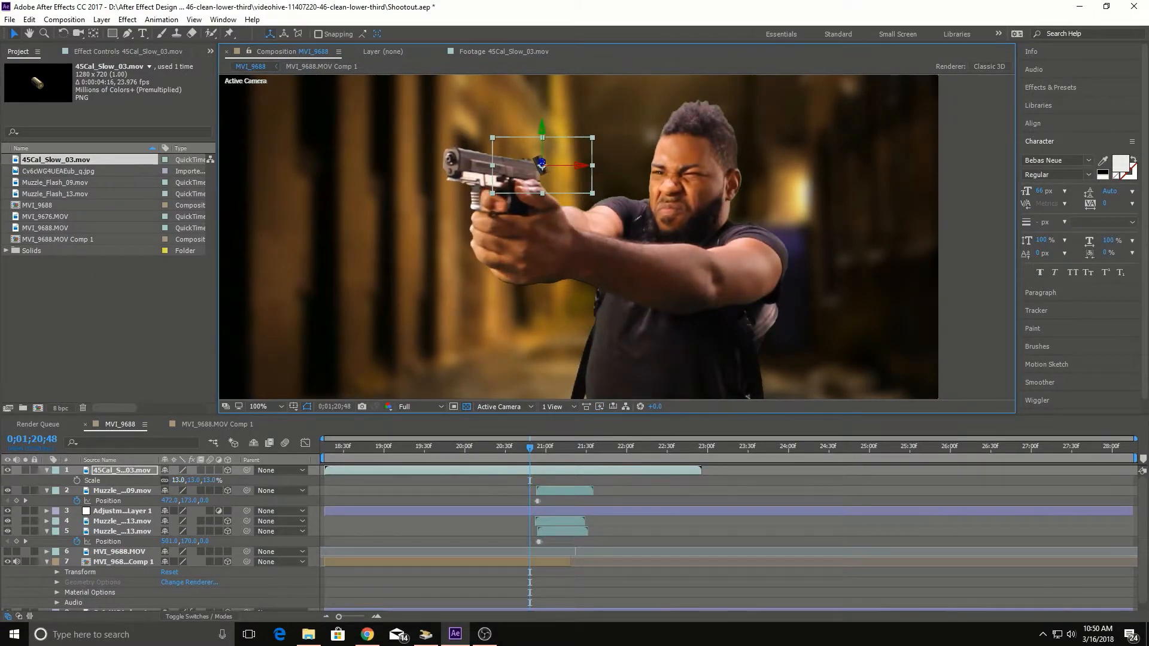
pyautogui.click(178, 480)
pyautogui.write('12')
pyautogui.press('Return')
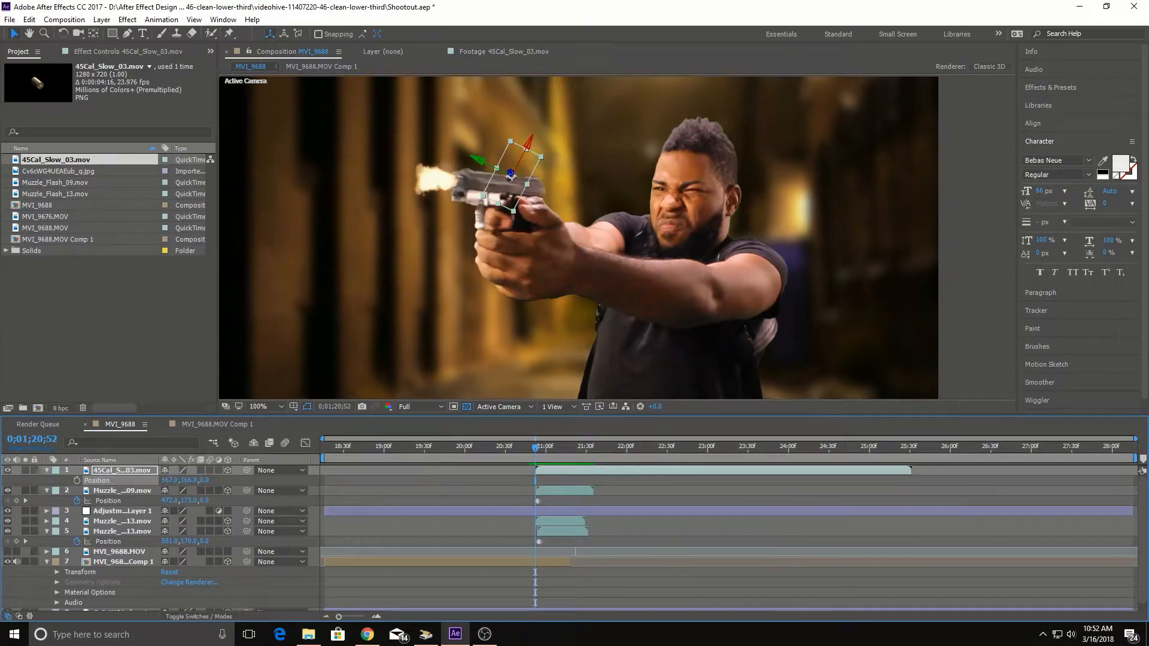
# Step: Trim the start of the 45Cal_Slow_03.mov layer at 0;01;21;10 and shift the layer earlier to begin at 0;01;20;53
pyautogui.scroll(2, 401, 108)
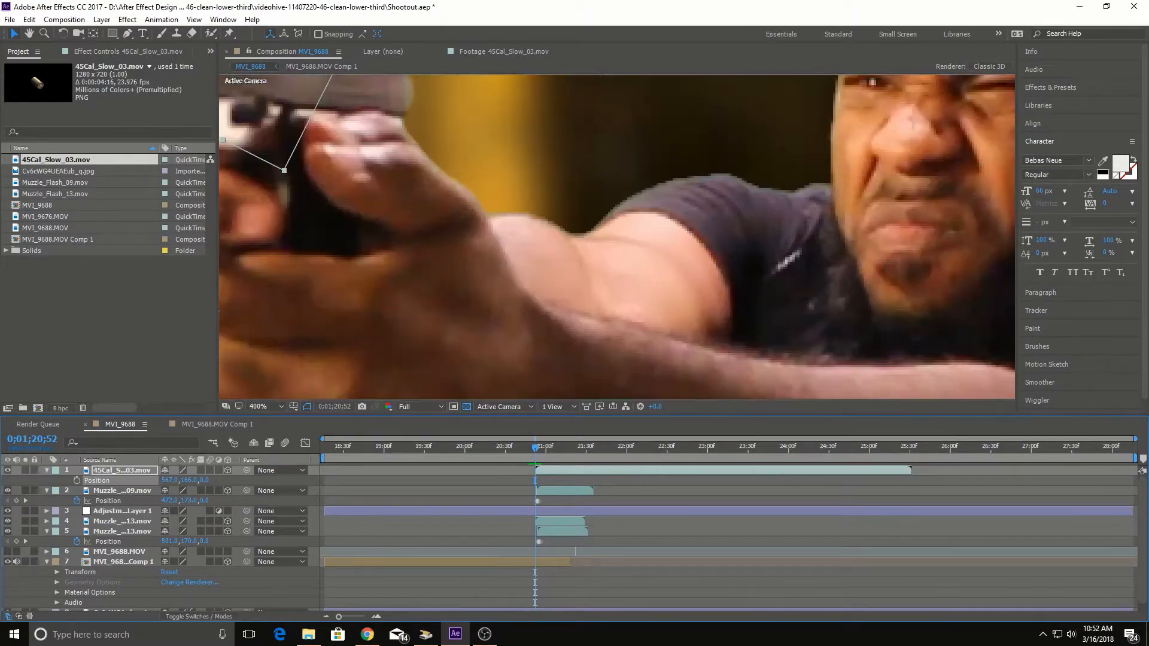
pyautogui.moveTo(401, 108); pyautogui.dragTo(414, 115)
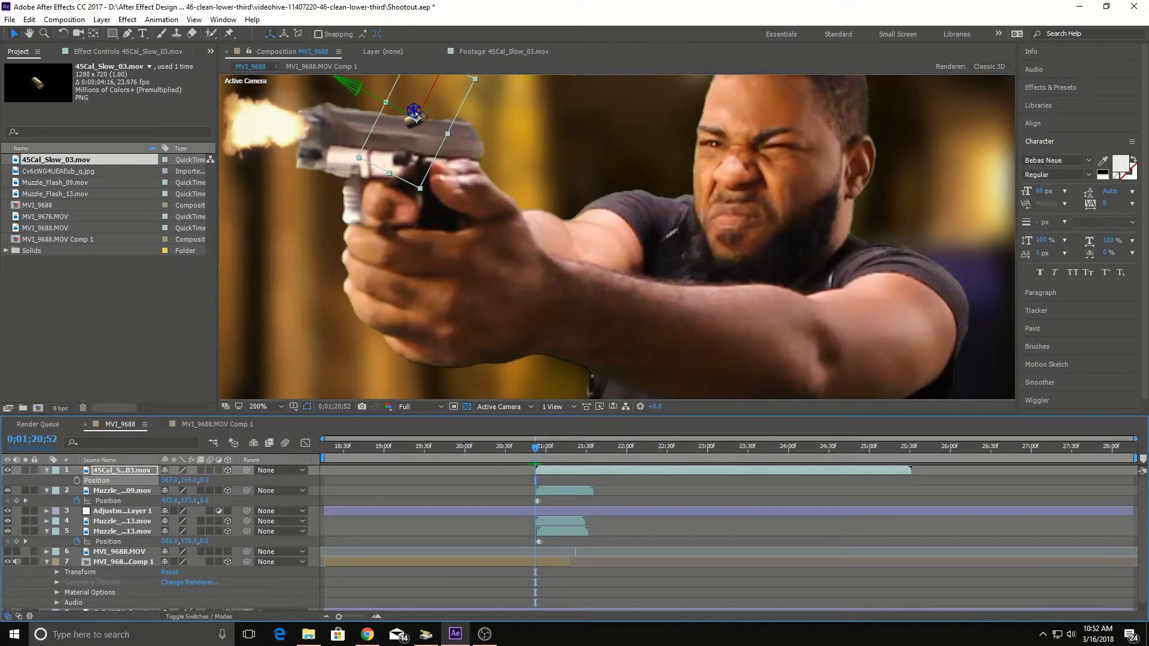
pyautogui.moveTo(535, 448); pyautogui.dragTo(556, 447)
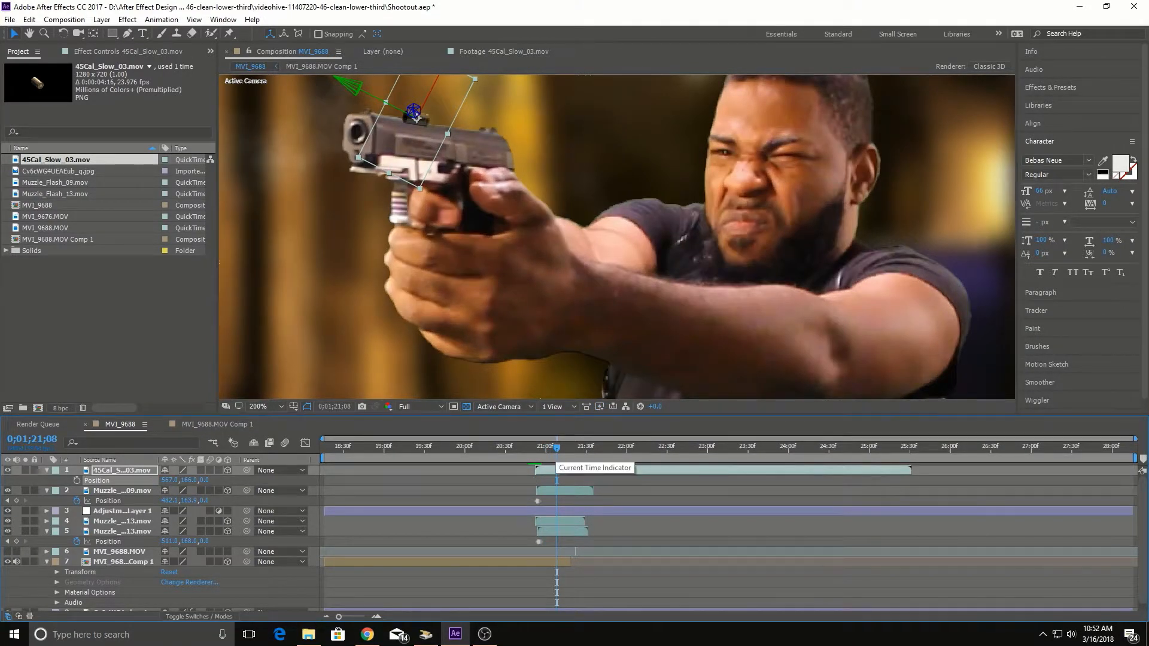
pyautogui.moveTo(556, 449); pyautogui.dragTo(559, 447)
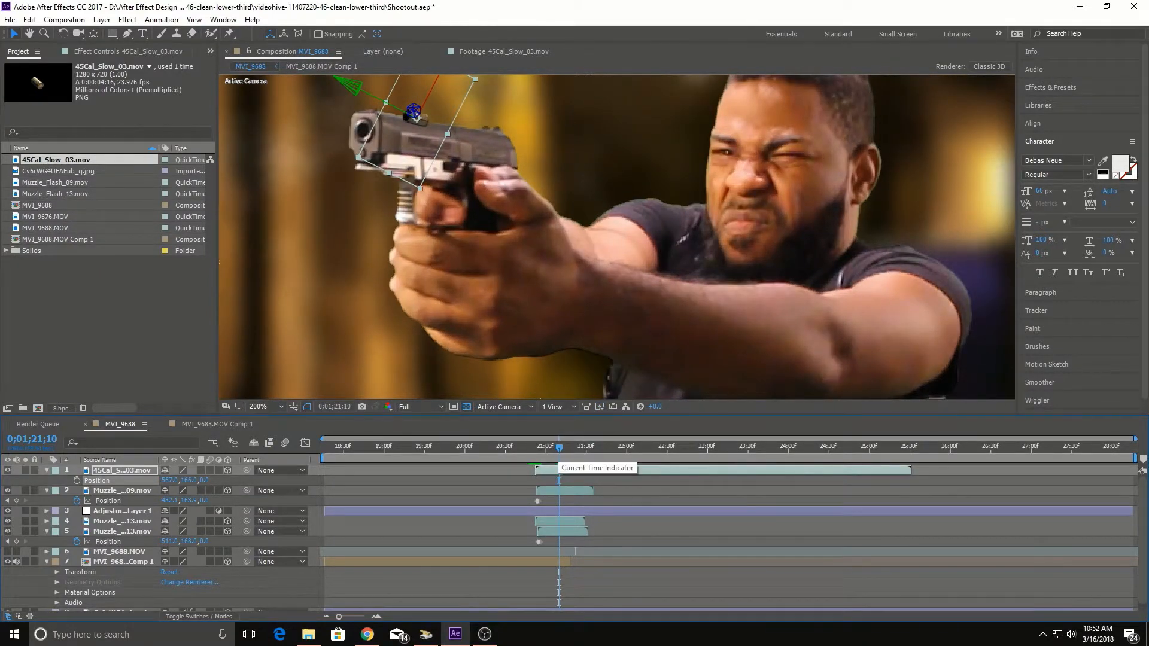
pyautogui.click(586, 470)
pyautogui.hotkey('alt', '[')
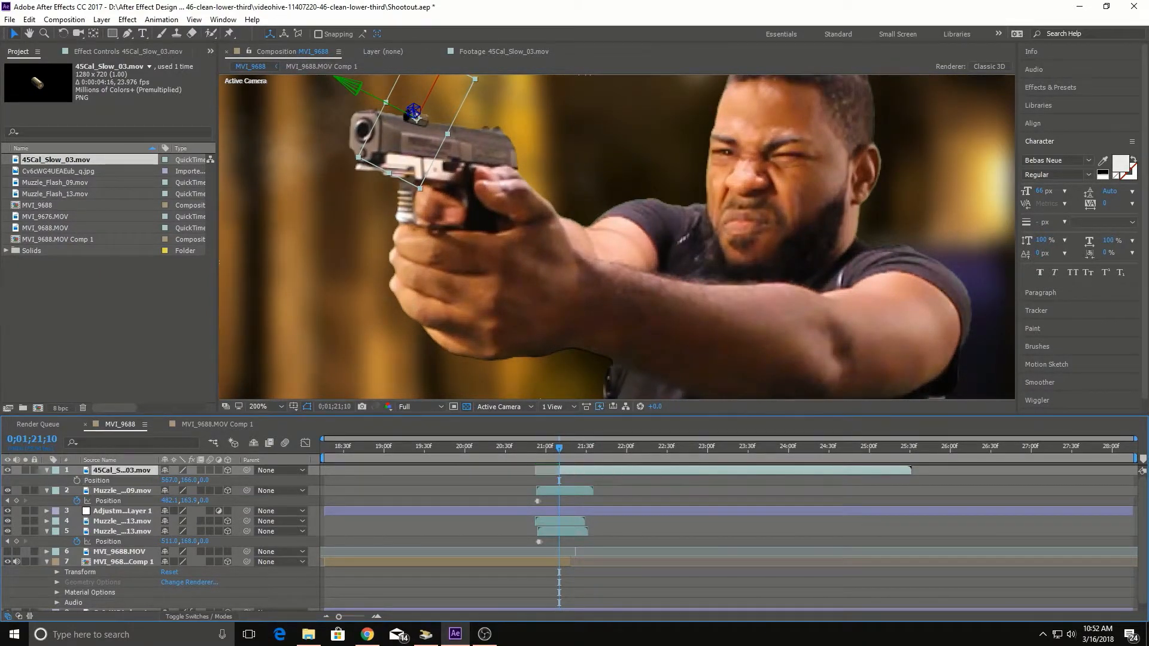
pyautogui.moveTo(586, 471); pyautogui.dragTo(563, 470)
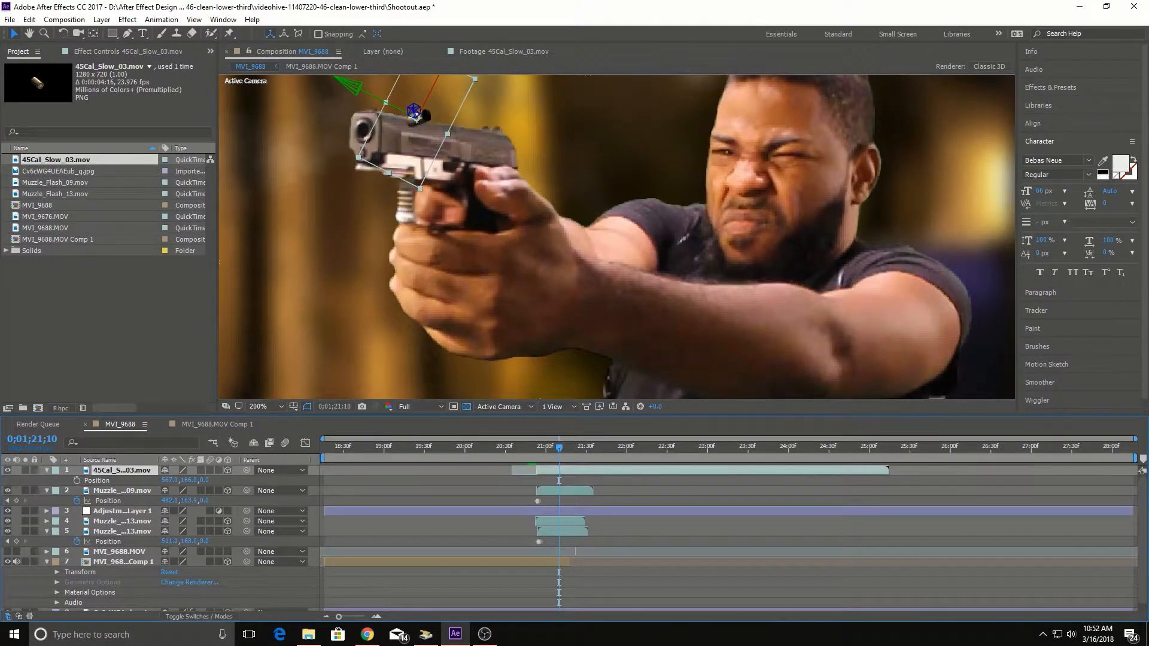
# Step: Step frame by frame between 0;01;20;52 and 0;01;20;57 to check the shell's first frames against the gun and muzzle flash
pyautogui.press('j')
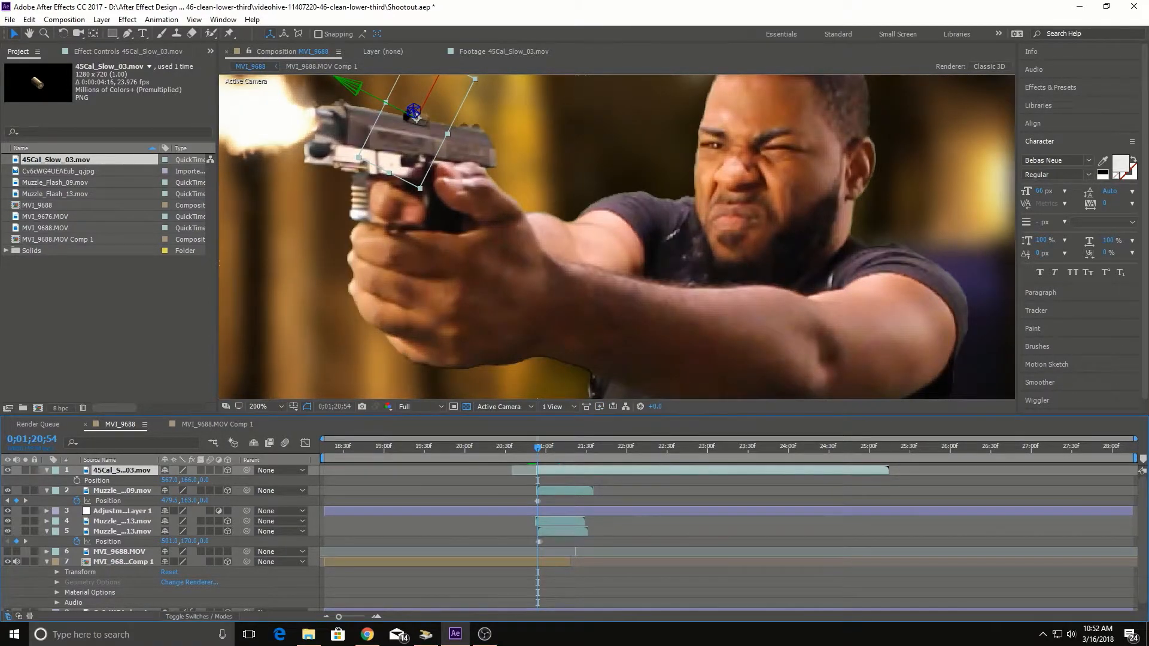
pyautogui.press('pagedown')
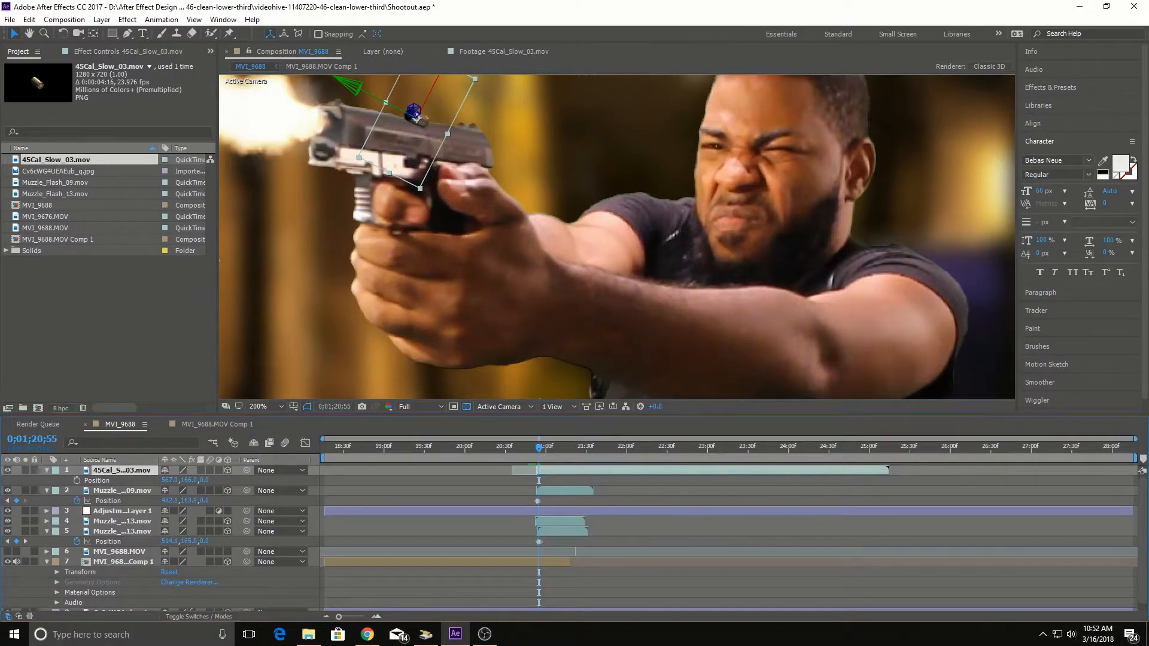
pyautogui.press('pageup')
pyautogui.press('pageup')
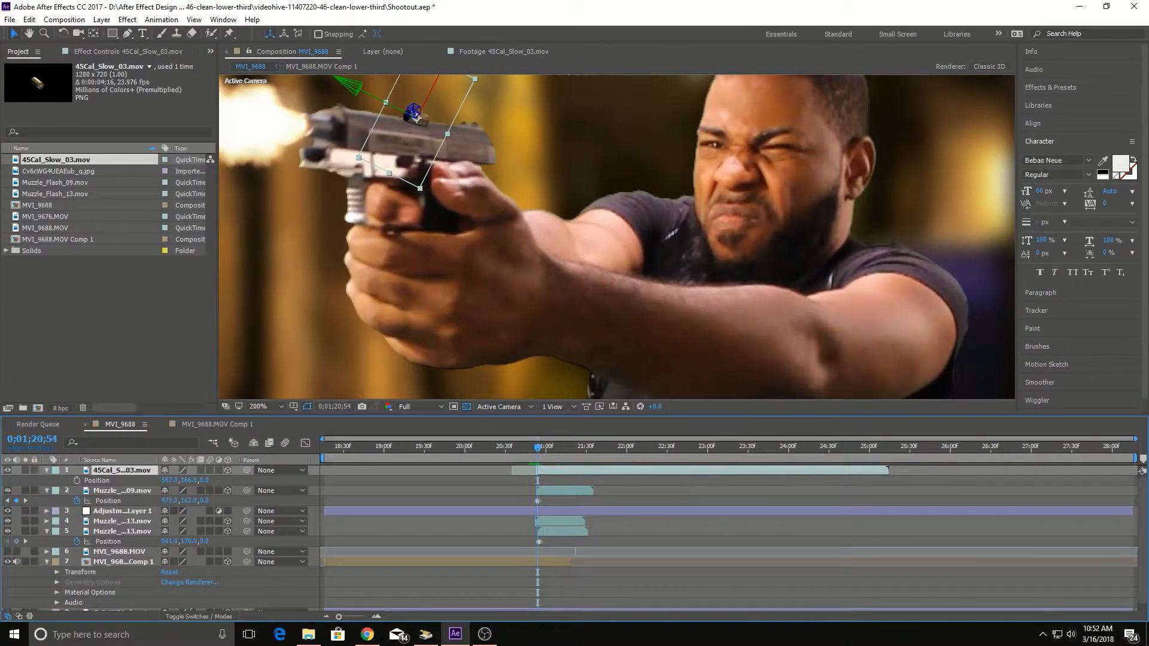
pyautogui.press('pagedown')
pyautogui.press('pagedown')
pyautogui.press('pagedown')
pyautogui.press('pagedown')
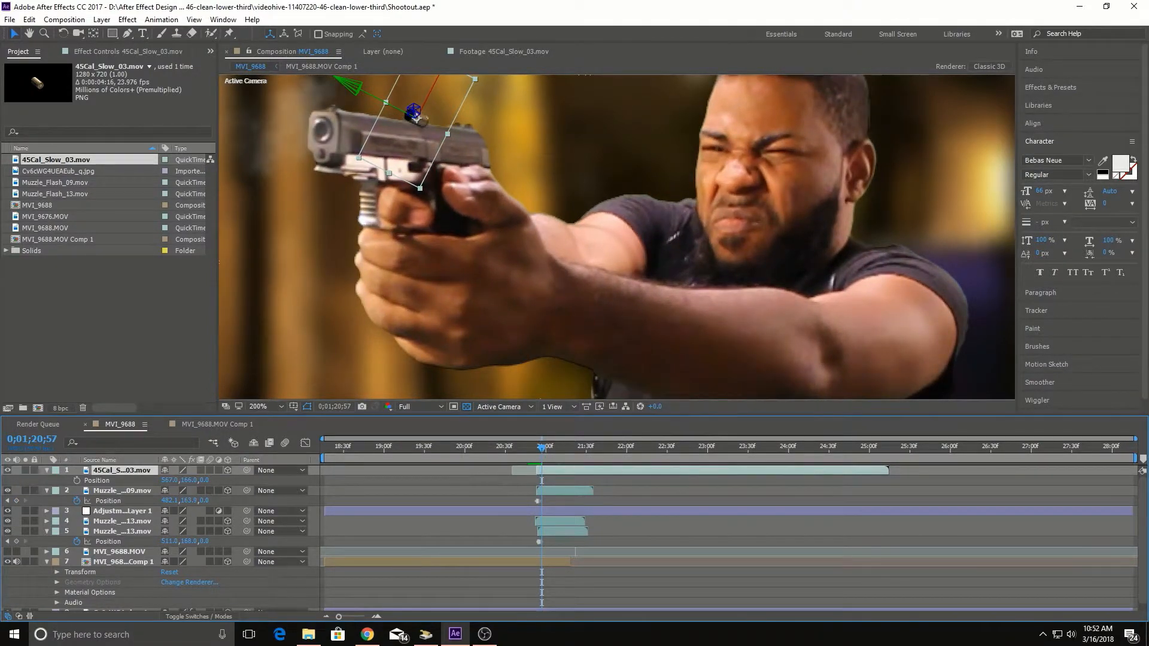
pyautogui.press('pageup')
pyautogui.press('pageup')
pyautogui.press('pageup')
pyautogui.press('pageup')
pyautogui.press('pageup')
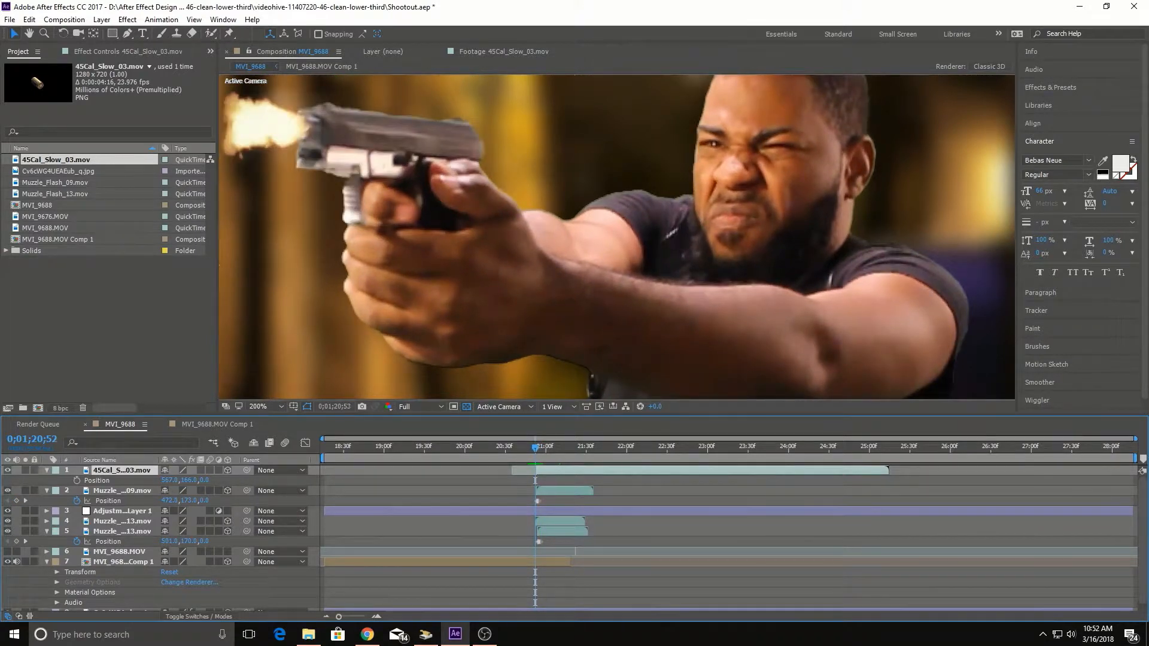
pyautogui.press('pagedown')
pyautogui.press('pagedown')
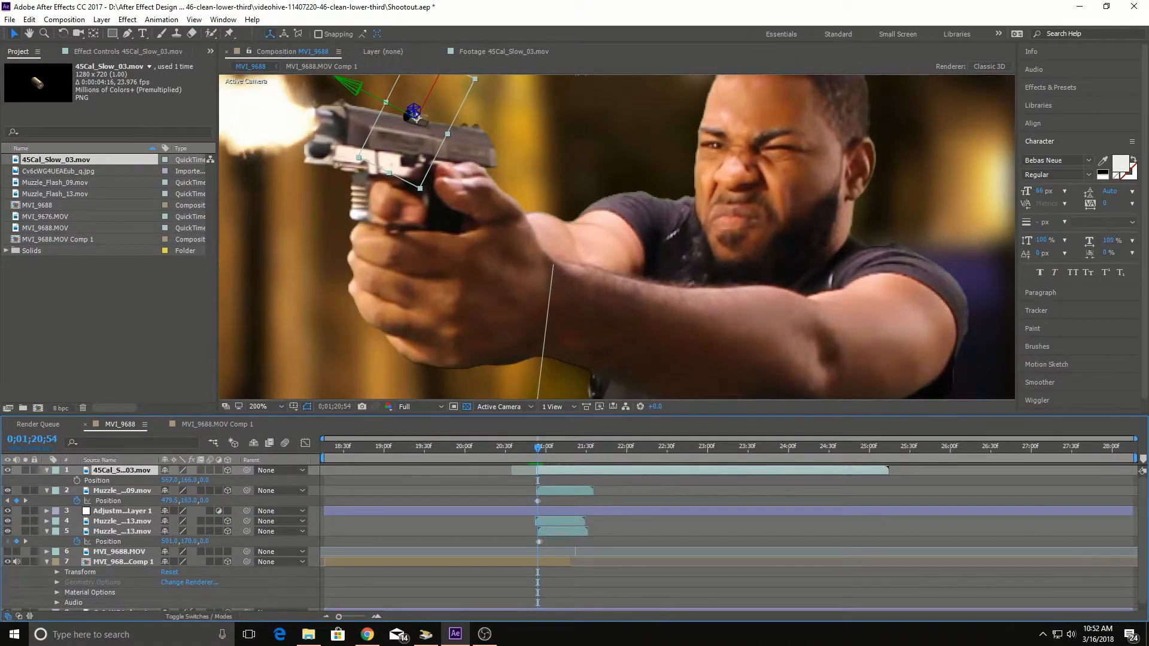
pyautogui.press('pageup')
pyautogui.press('pageup')
pyautogui.press('pageup')
pyautogui.press('pagedown')
pyautogui.press('pagedown')
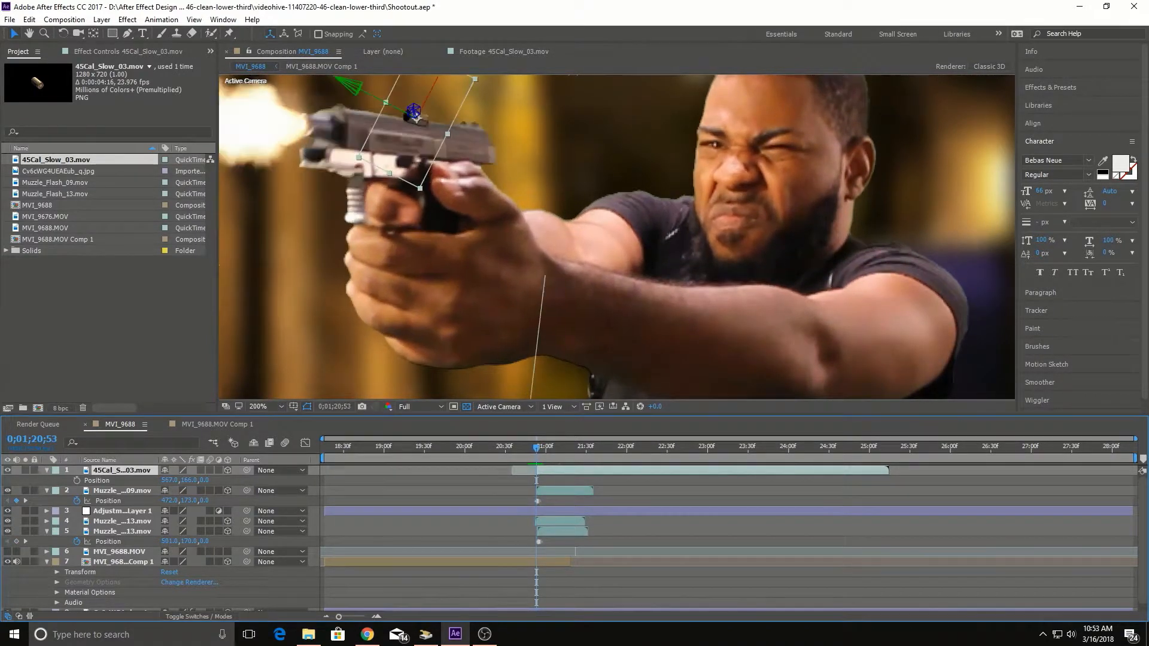
pyautogui.press('pagedown')
# Step: Lower the shell onto the top of the gun's slide and keyframe its position at 0;01;20;53 at about 563, 168.5, 0
pyautogui.moveTo(416, 117); pyautogui.dragTo(415, 122)
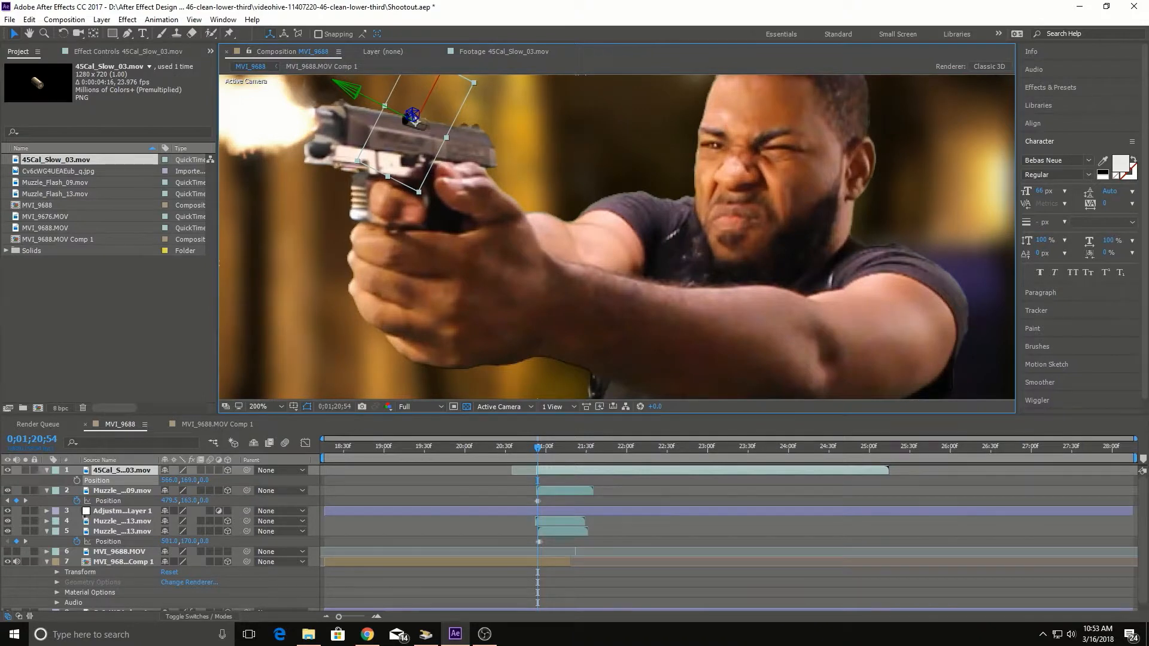
pyautogui.press('pageup')
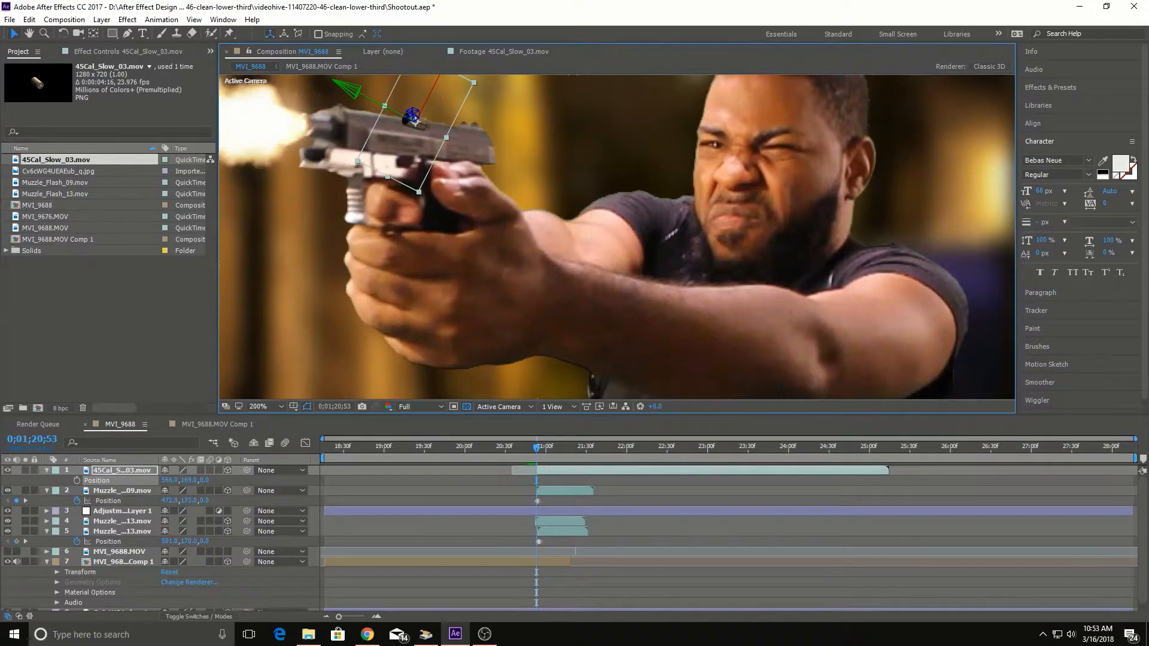
pyautogui.press('pagedown')
pyautogui.press('pagedown')
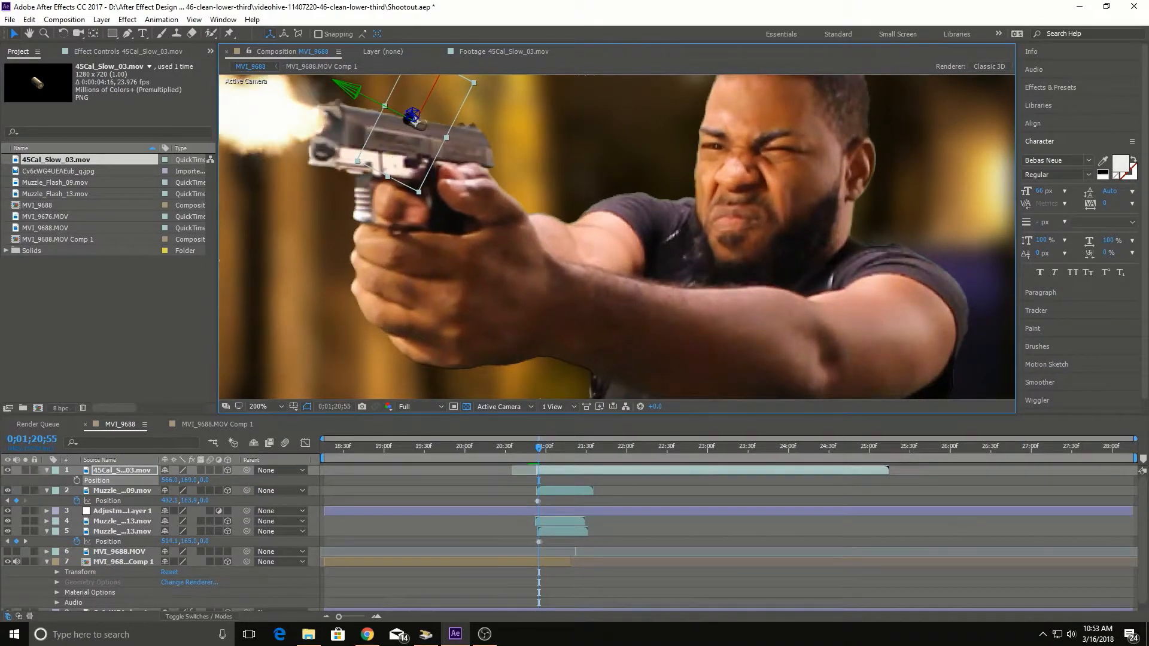
pyautogui.press('pageup')
pyautogui.press('pageup')
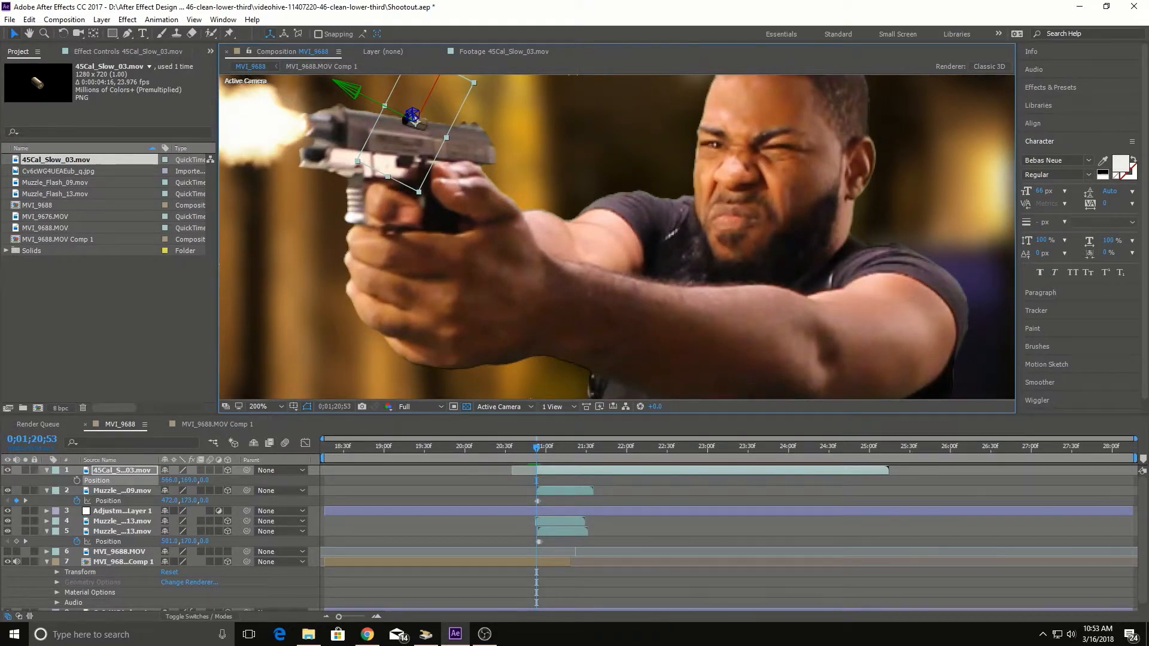
pyautogui.hotkey('alt', 'shift', 'p')
pyautogui.moveTo(416, 122); pyautogui.dragTo(409, 121)
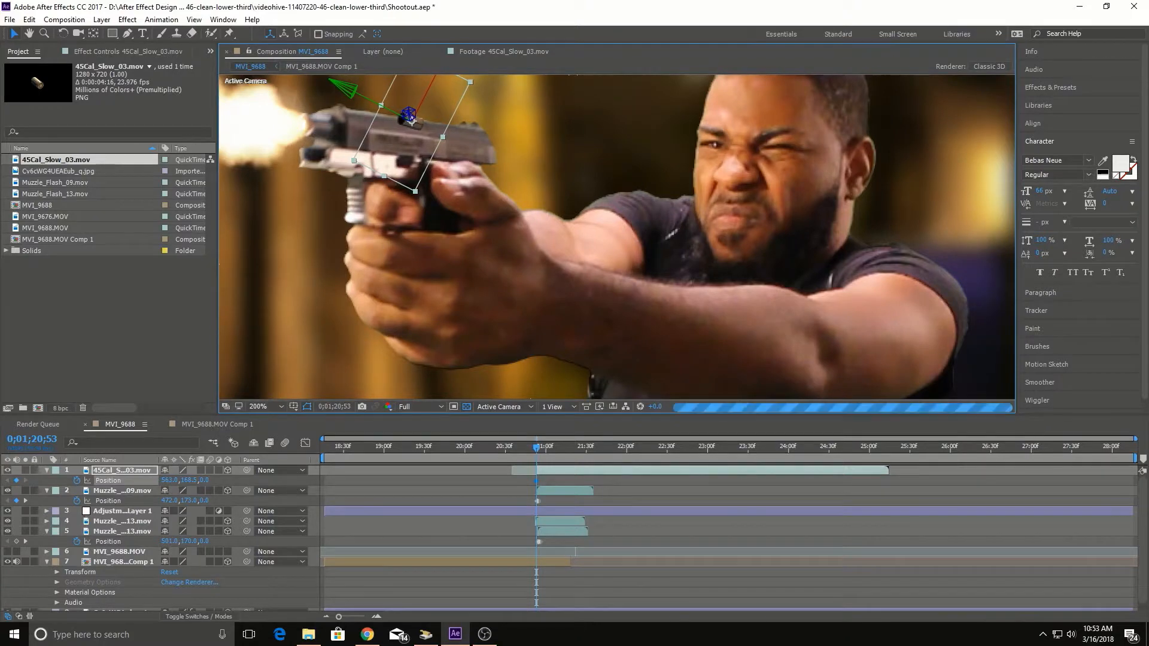
# Step: At 0;01;21;18, keyframe the shell flying past the upper edge of the frame behind the shooter, at about 1179, -103.5, 0
pyautogui.press('pageup')
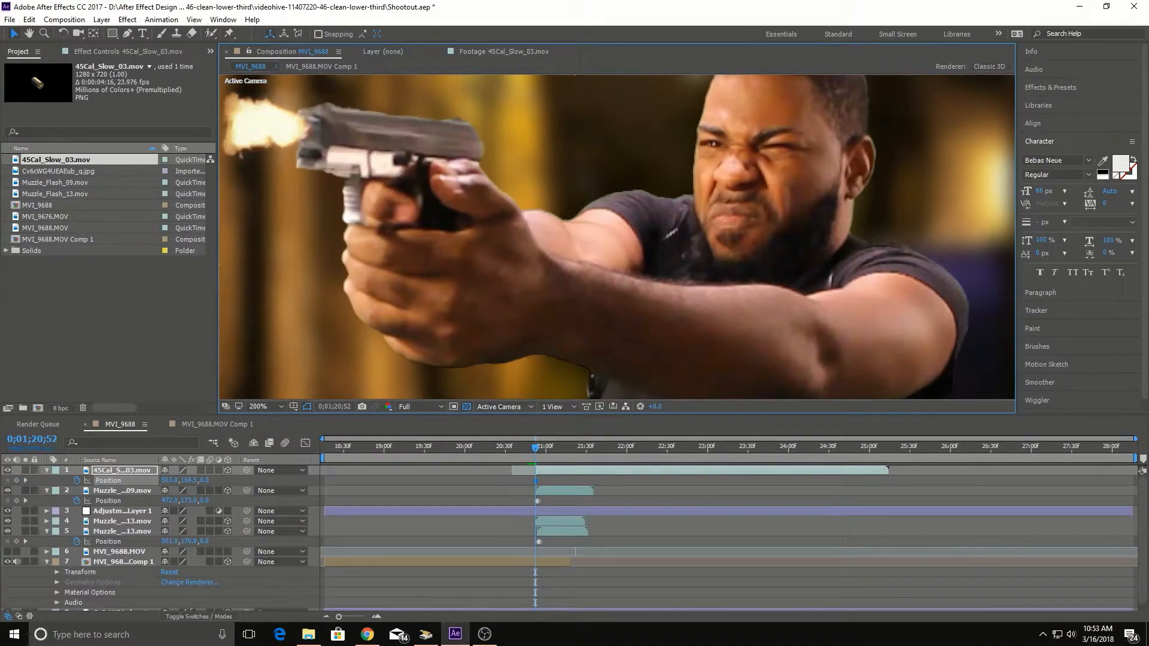
pyautogui.press('pagedown')
pyautogui.press('pagedown')
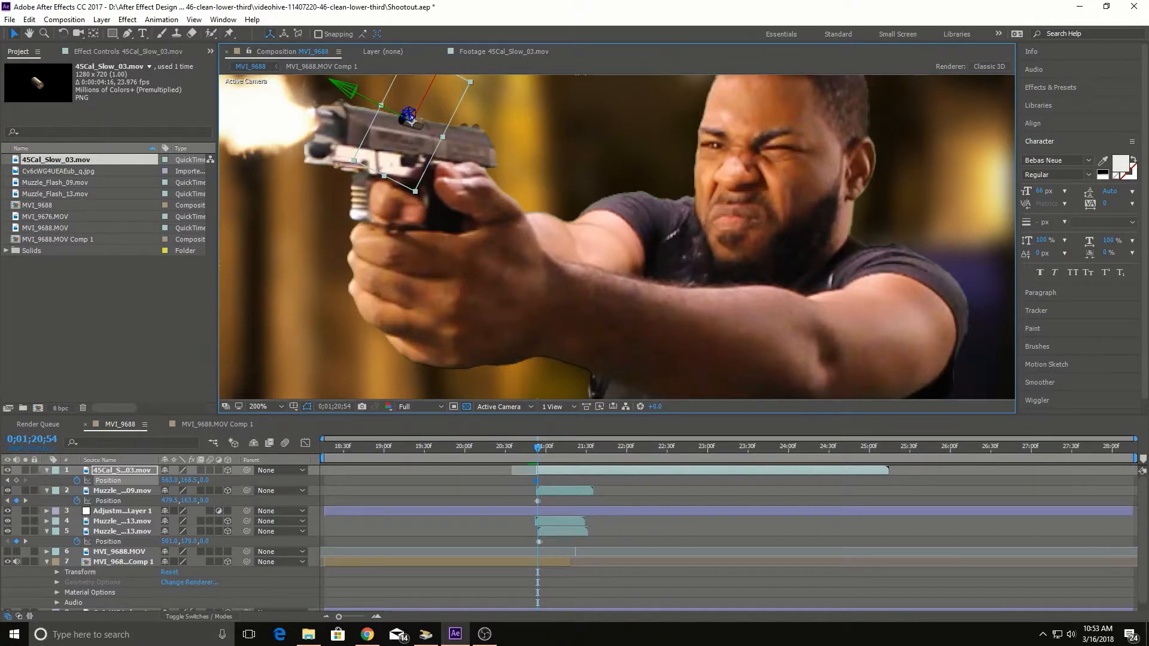
pyautogui.press('pagedown')
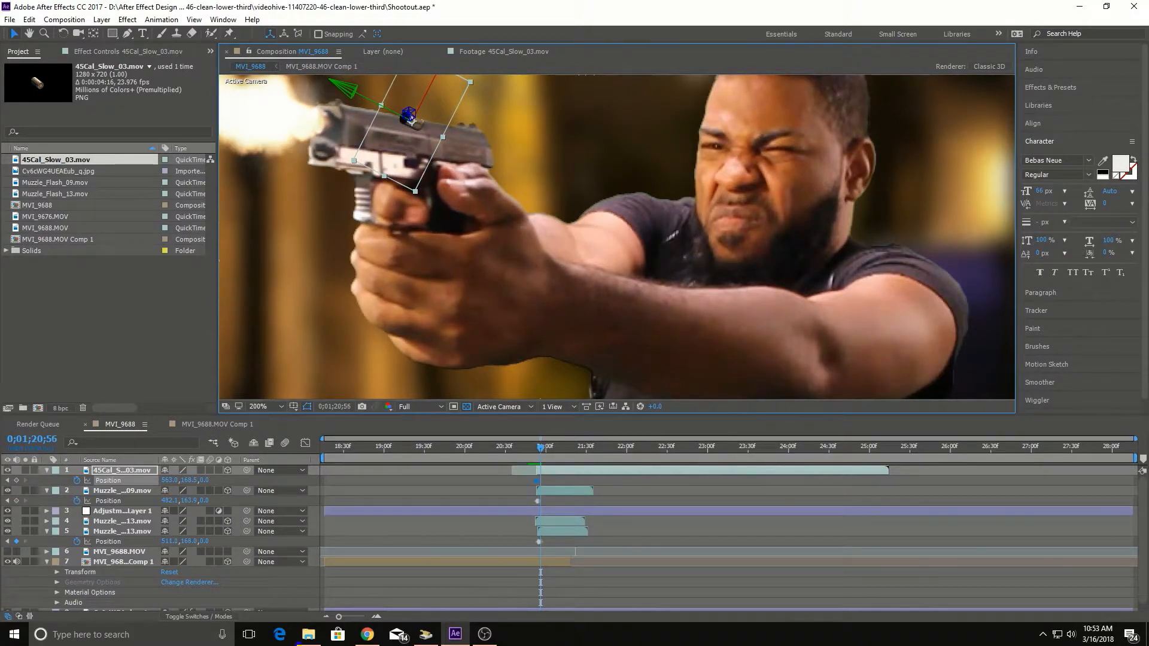
pyautogui.press('pagedown')
pyautogui.press('pagedown')
pyautogui.press('pagedown')
pyautogui.press('pagedown')
pyautogui.press('pagedown')
pyautogui.press('pagedown')
pyautogui.press('pagedown')
pyautogui.press('pagedown')
pyautogui.press('pagedown')
pyautogui.press('pagedown')
pyautogui.press('pagedown')
pyautogui.press('pagedown')
pyautogui.press('pagedown')
pyautogui.press('pagedown')
pyautogui.press('pagedown')
pyautogui.press('pagedown')
pyautogui.press('pagedown')
pyautogui.press('pagedown')
pyautogui.press('pagedown')
pyautogui.press('pagedown')
pyautogui.press('pagedown')
pyautogui.press('pagedown')
pyautogui.press('pagedown')
pyautogui.press('pagedown')
pyautogui.press('pagedown')
pyautogui.press('pagedown')
pyautogui.press('pagedown')
pyautogui.press('pagedown')
pyautogui.press('pagedown')
pyautogui.press('pagedown')
pyautogui.press('pagedown')
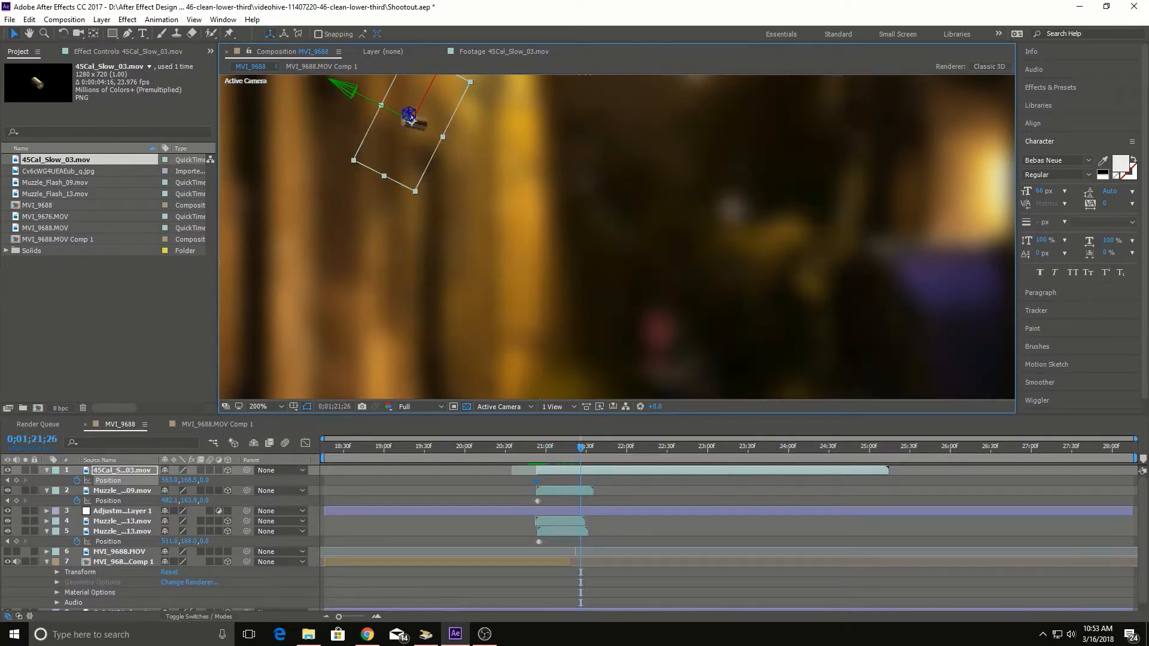
pyautogui.press('pageup')
pyautogui.press('pageup')
pyautogui.press('pageup')
pyautogui.press('pageup')
pyautogui.press('pageup')
pyautogui.press('pageup')
pyautogui.press('pageup')
pyautogui.press('pageup')
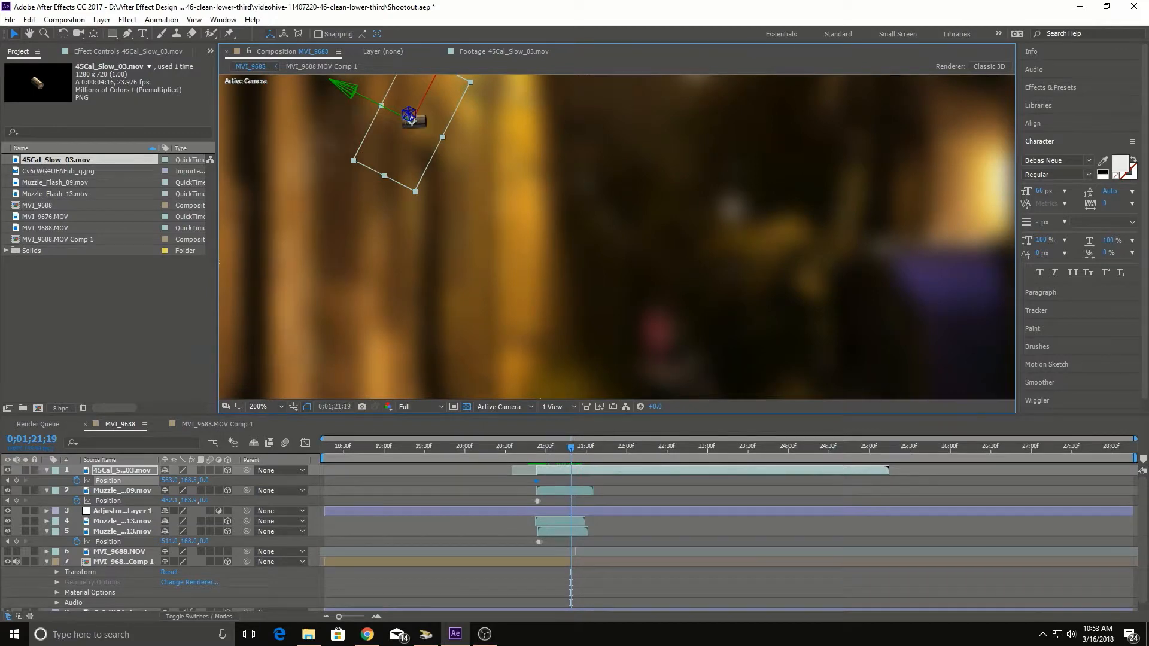
pyautogui.press('pagedown')
pyautogui.press('pageup')
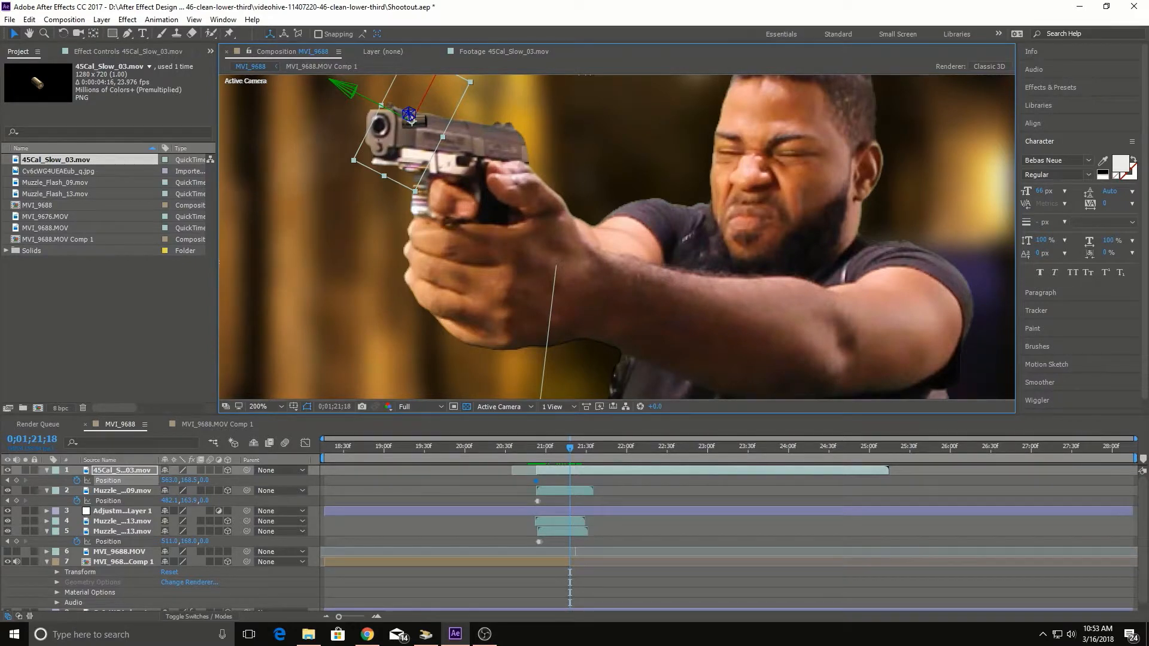
pyautogui.scroll(-1, 519, 220)
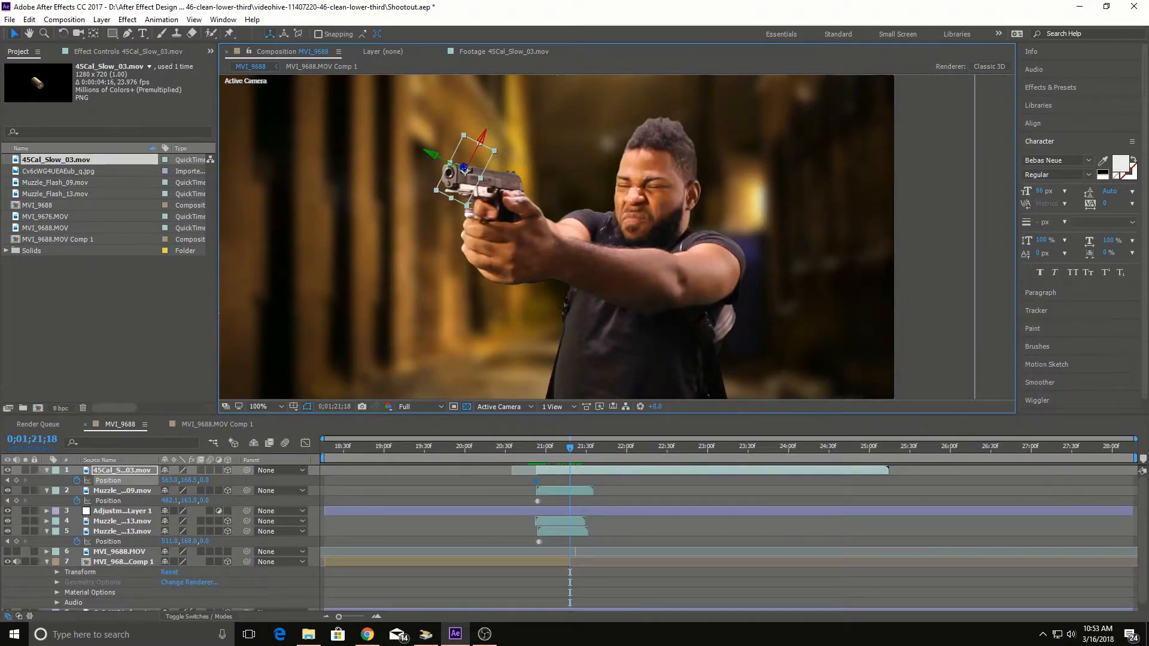
pyautogui.moveTo(464, 168); pyautogui.dragTo(758, 65)
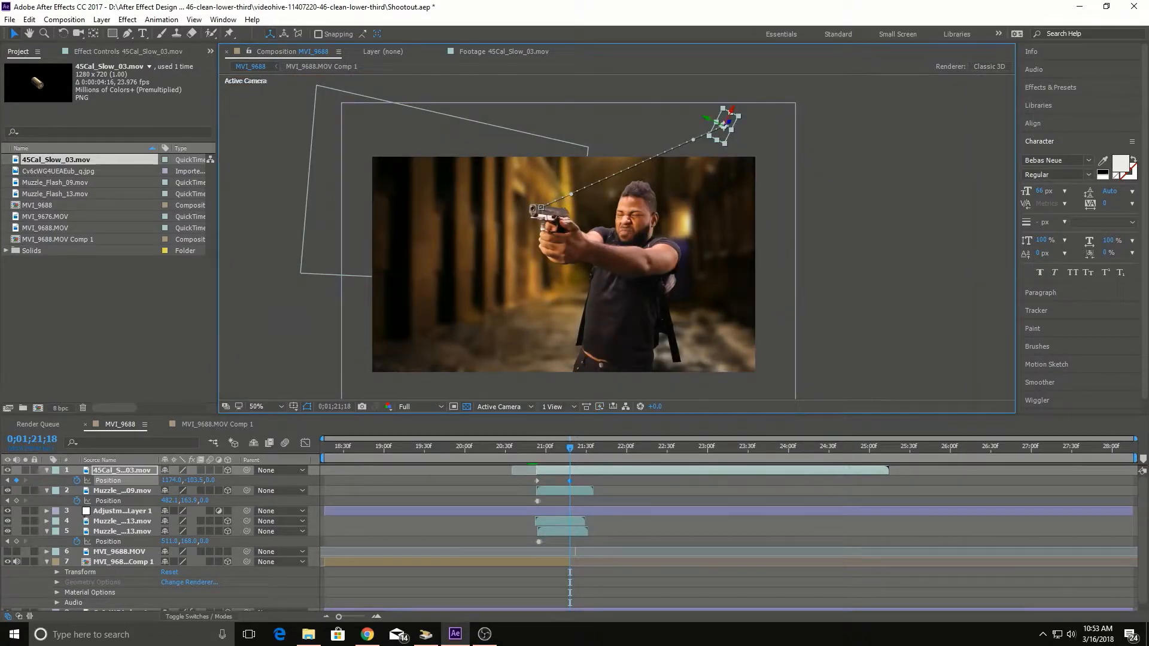
# Step: Bend the shell's flight path into a rising arc and set its 0;01;21;18 position to about 1276, -129.5, 0
pyautogui.moveTo(724, 126); pyautogui.dragTo(744, 93)
pyautogui.moveTo(574, 188); pyautogui.dragTo(598, 133)
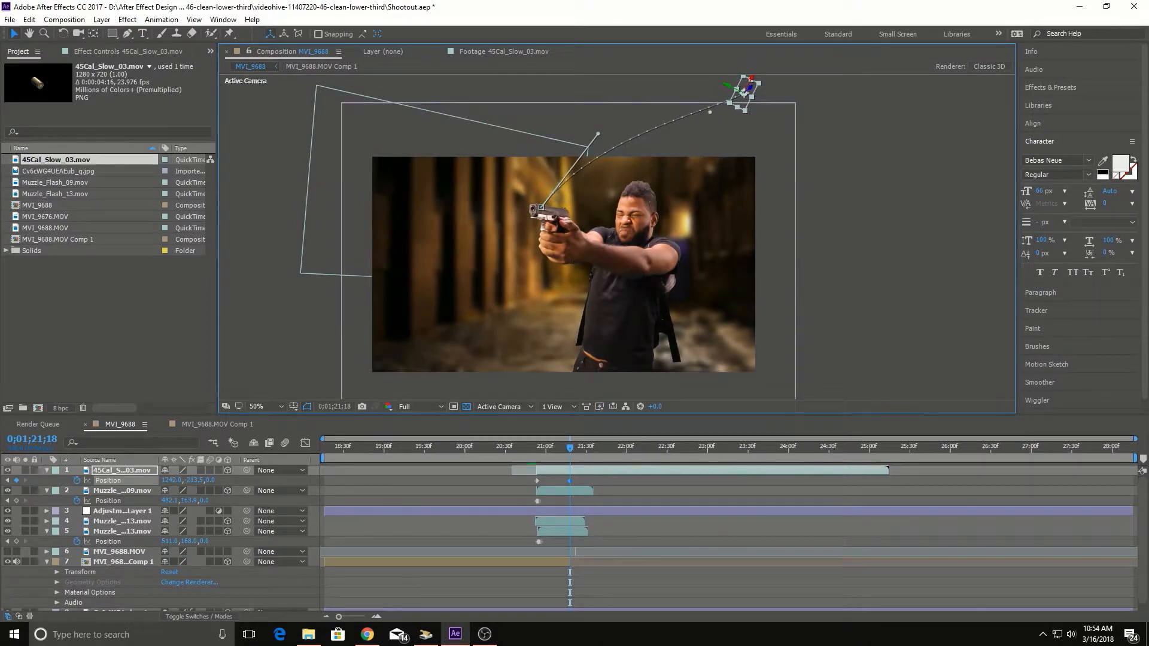
pyautogui.moveTo(710, 112); pyautogui.dragTo(687, 87)
pyautogui.moveTo(744, 89); pyautogui.dragTo(753, 117)
pyautogui.moveTo(598, 134); pyautogui.dragTo(610, 135)
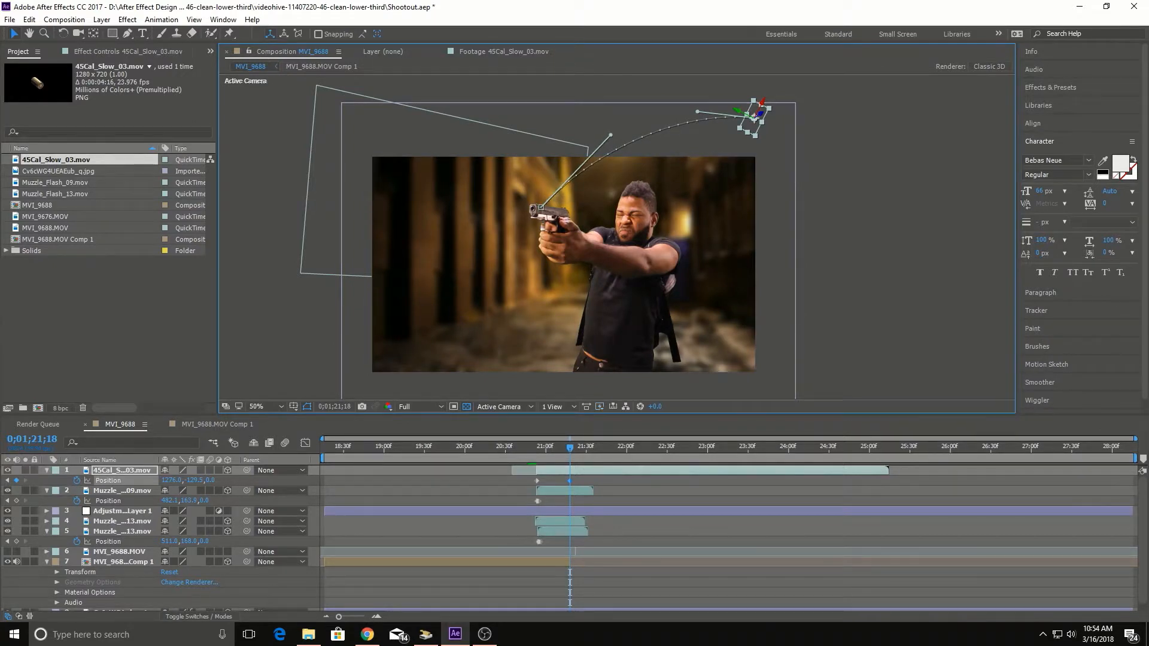
# Step: Play back the shot repeatedly from around 0;01;20;52 to check the shell's flight and speed
pyautogui.click(535, 447)
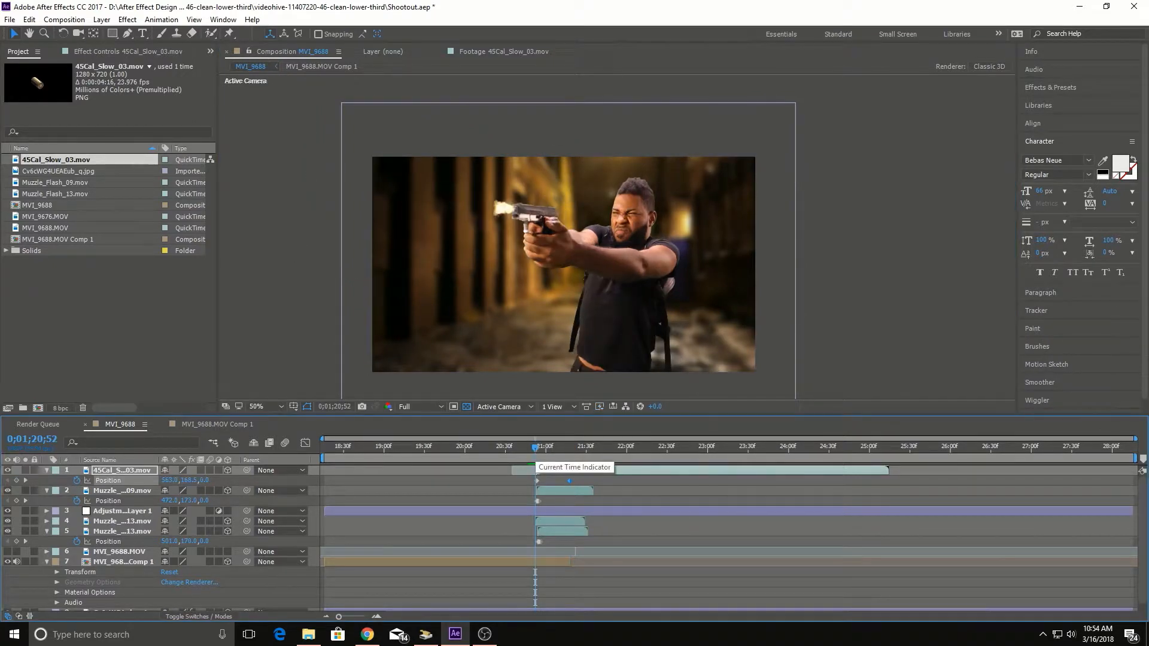
pyautogui.press('.')
pyautogui.press(',')
pyautogui.press('space')
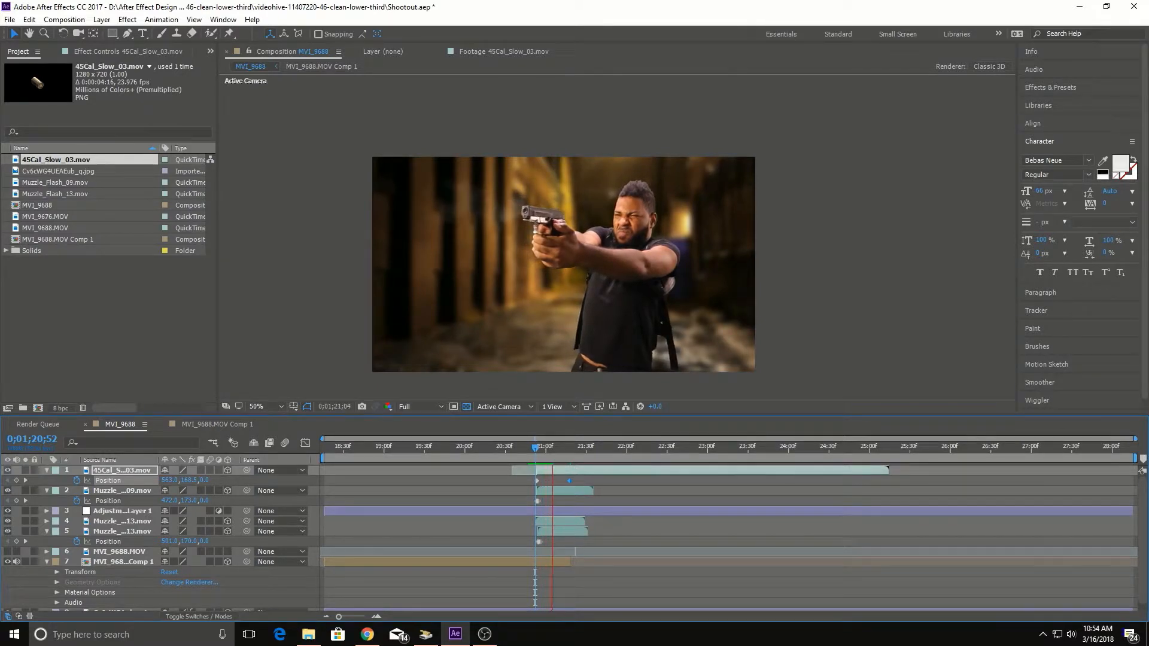
pyautogui.press('space')
pyautogui.press('space')
pyautogui.press('space')
pyautogui.press('space')
pyautogui.press('space')
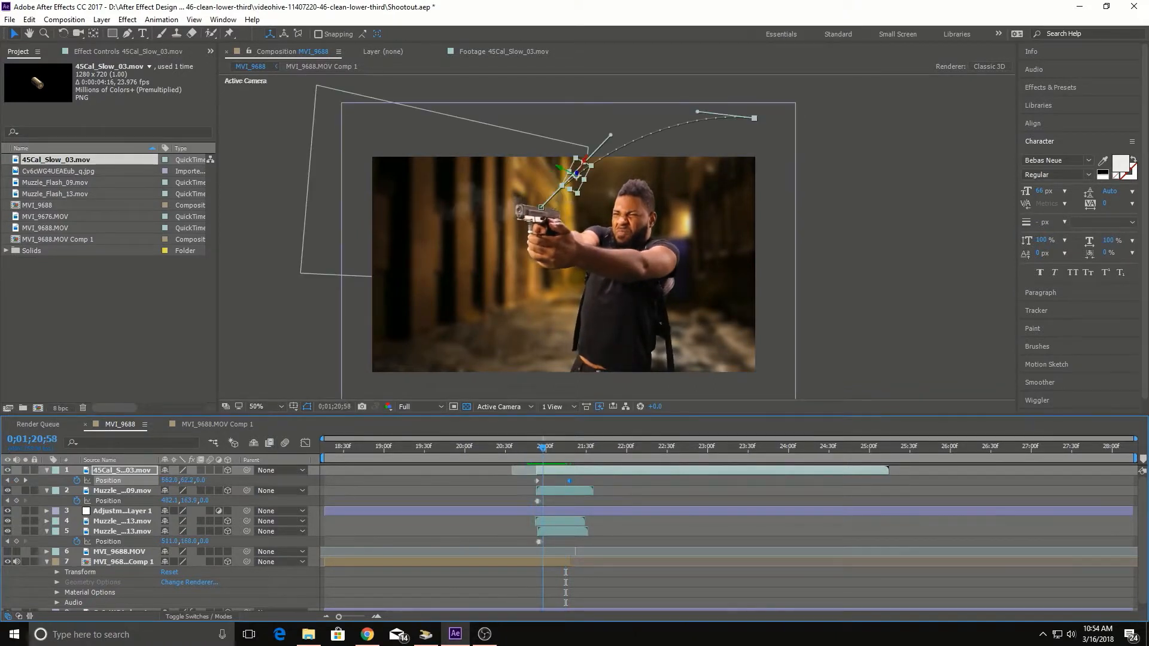
pyautogui.press('space')
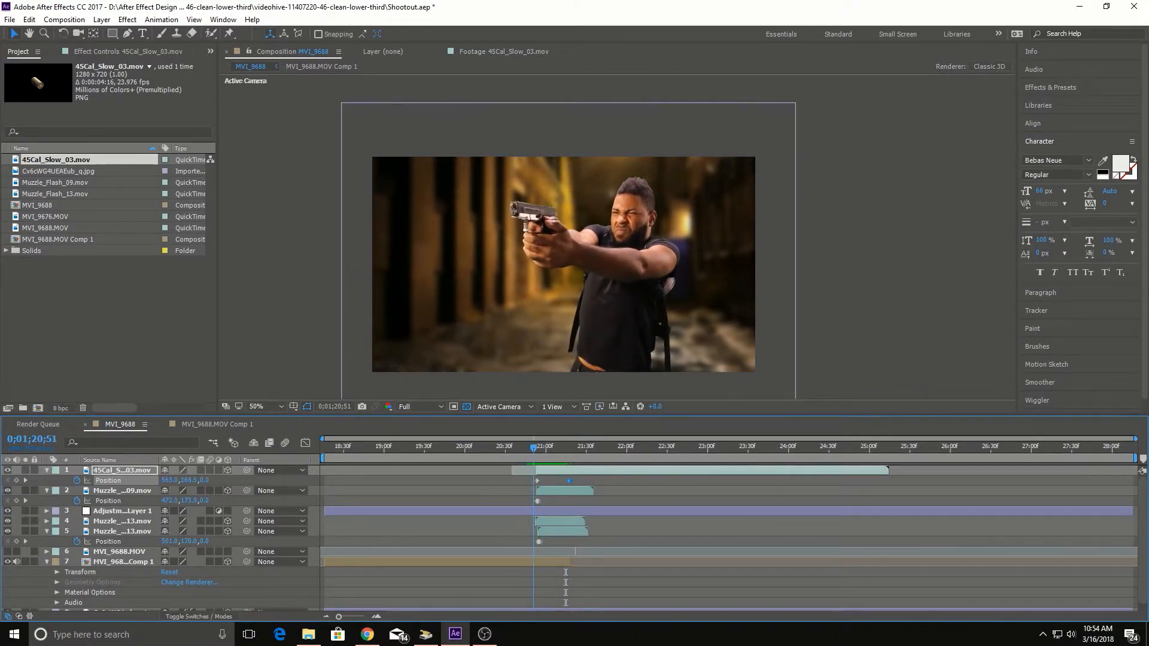
pyautogui.press('space')
pyautogui.press('space')
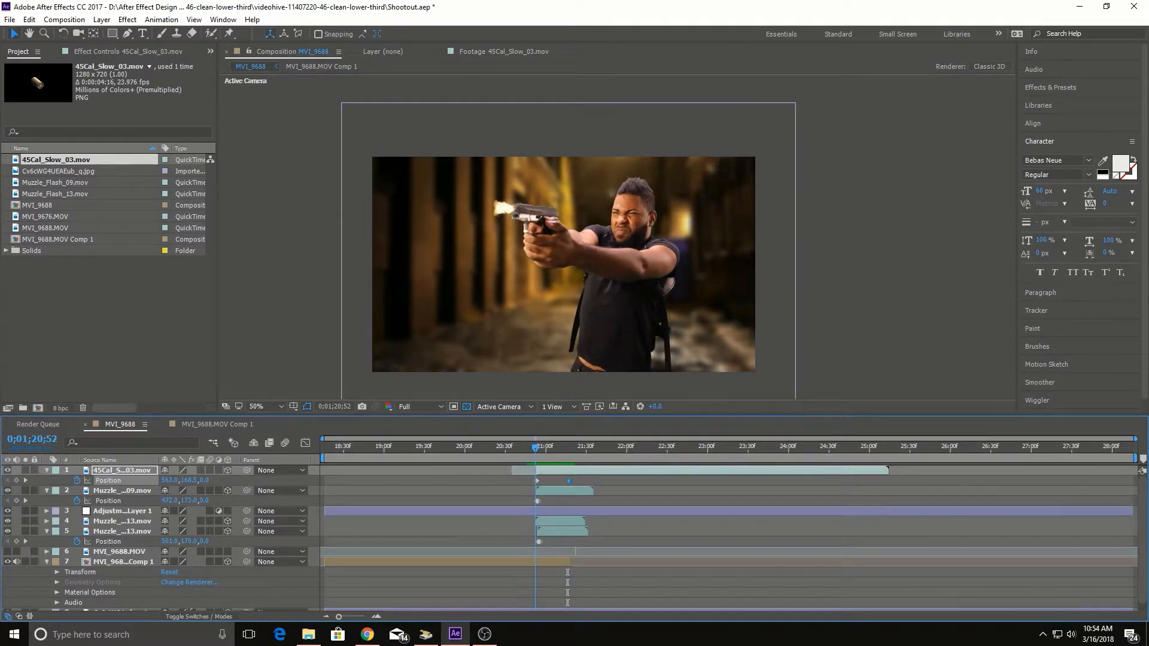
pyautogui.press('space')
pyautogui.press('space')
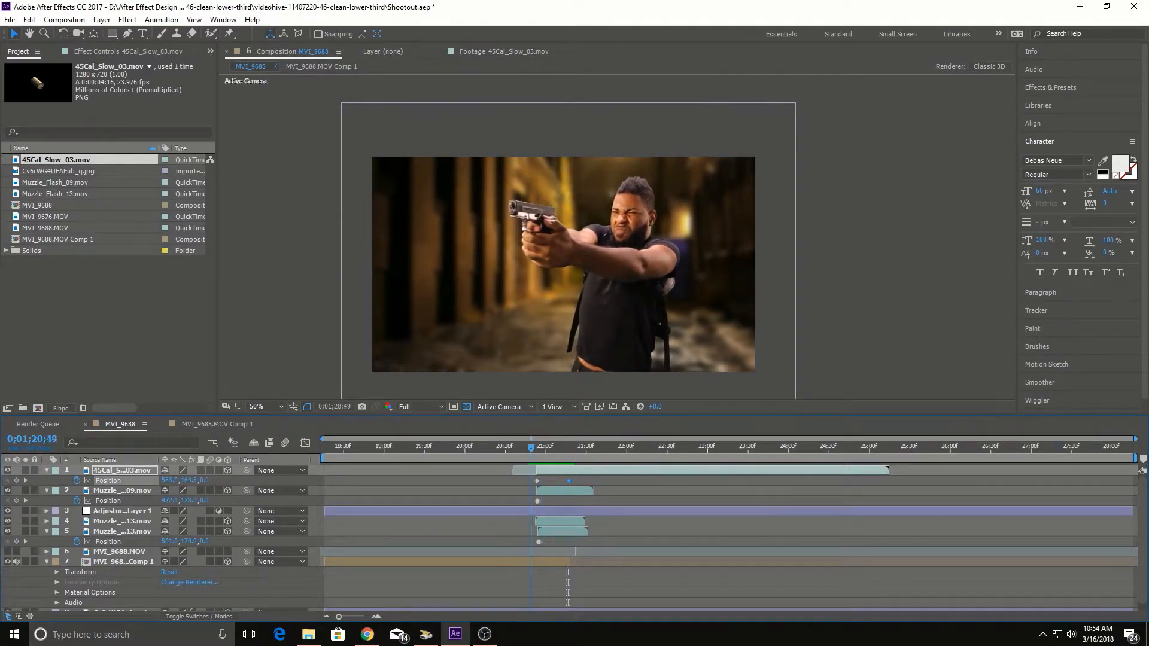
pyautogui.press('space')
# Step: Step frame by frame through the start of the ejection and back to 0;01;20;54 to examine the shell near the gun
pyautogui.press('pagedown')
pyautogui.press('pagedown')
pyautogui.press('pagedown')
pyautogui.press('pagedown')
pyautogui.press('pagedown')
pyautogui.press('pagedown')
pyautogui.press('pagedown')
pyautogui.press('pagedown')
pyautogui.press('pageup')
pyautogui.press('pageup')
pyautogui.press('pageup')
pyautogui.press('pageup')
pyautogui.press('pageup')
pyautogui.press('pageup')
pyautogui.press('pageup')
pyautogui.press('pageup')
pyautogui.press('pageup')
pyautogui.press('pageup')
pyautogui.press('pageup')
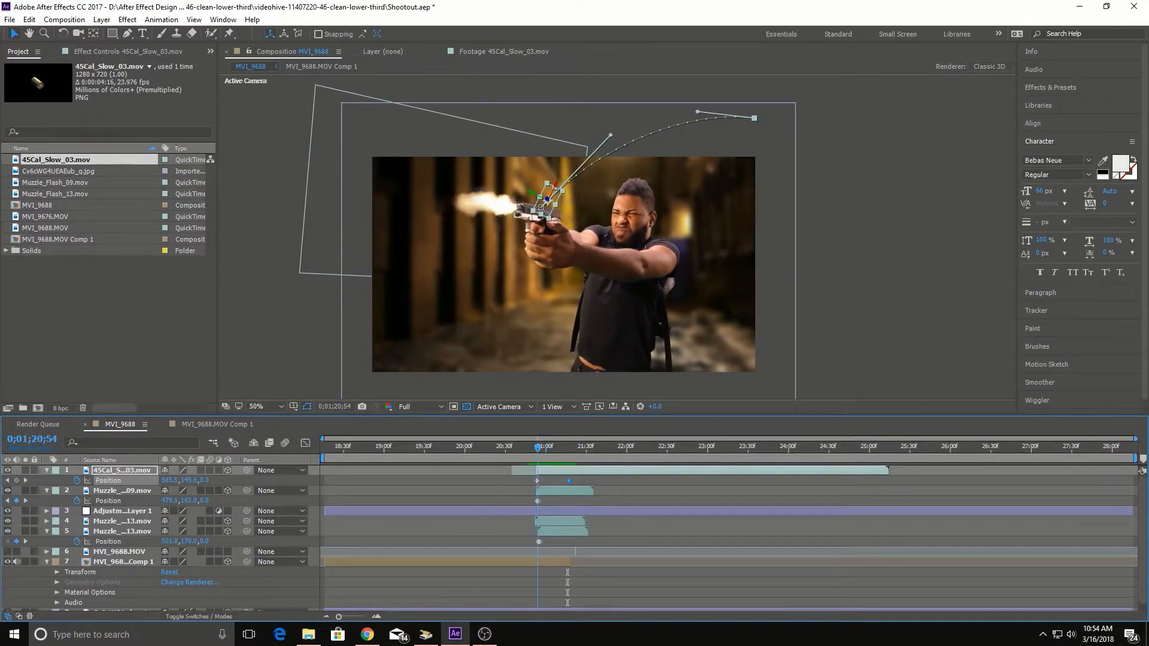
# Step: Time-stretch the 45Cal_Slow_03.mov layer to a new duration of 0;00;01;22, holding its in-point in place
pyautogui.click(122, 470)
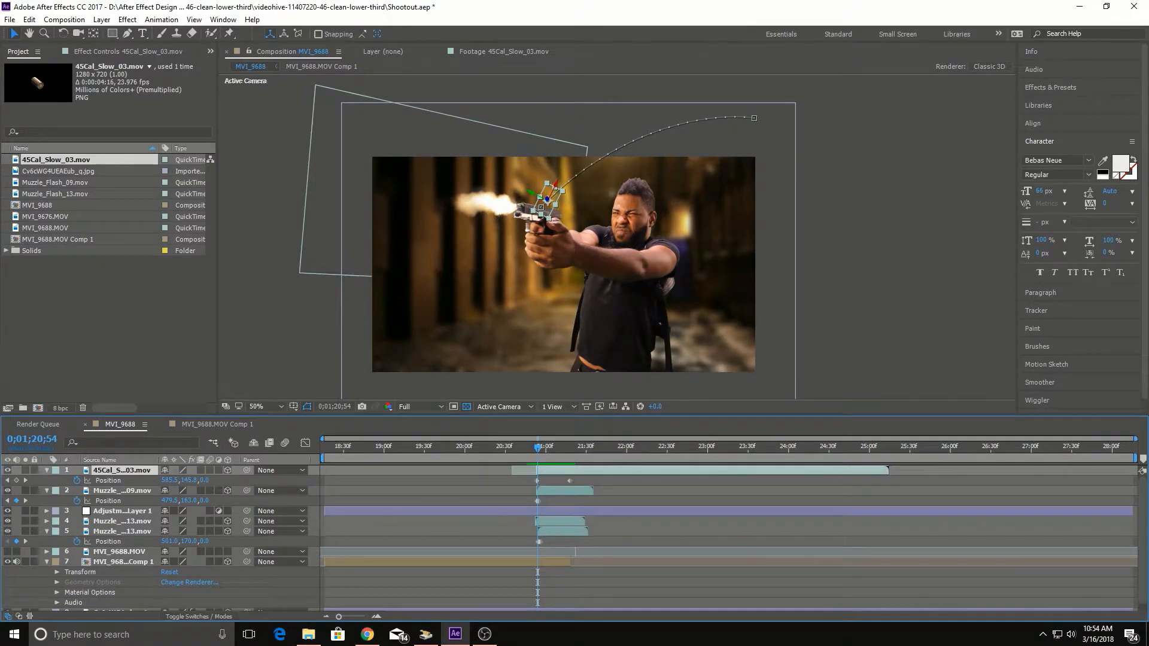
pyautogui.rightClick(122, 470)
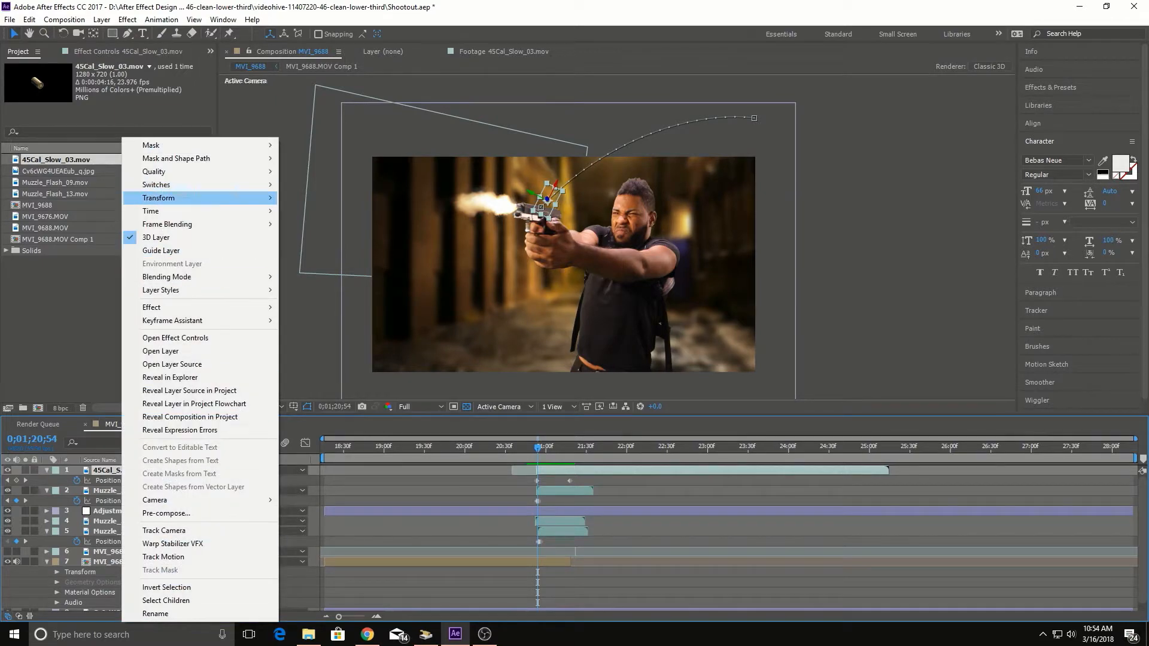
pyautogui.moveTo(239, 198)
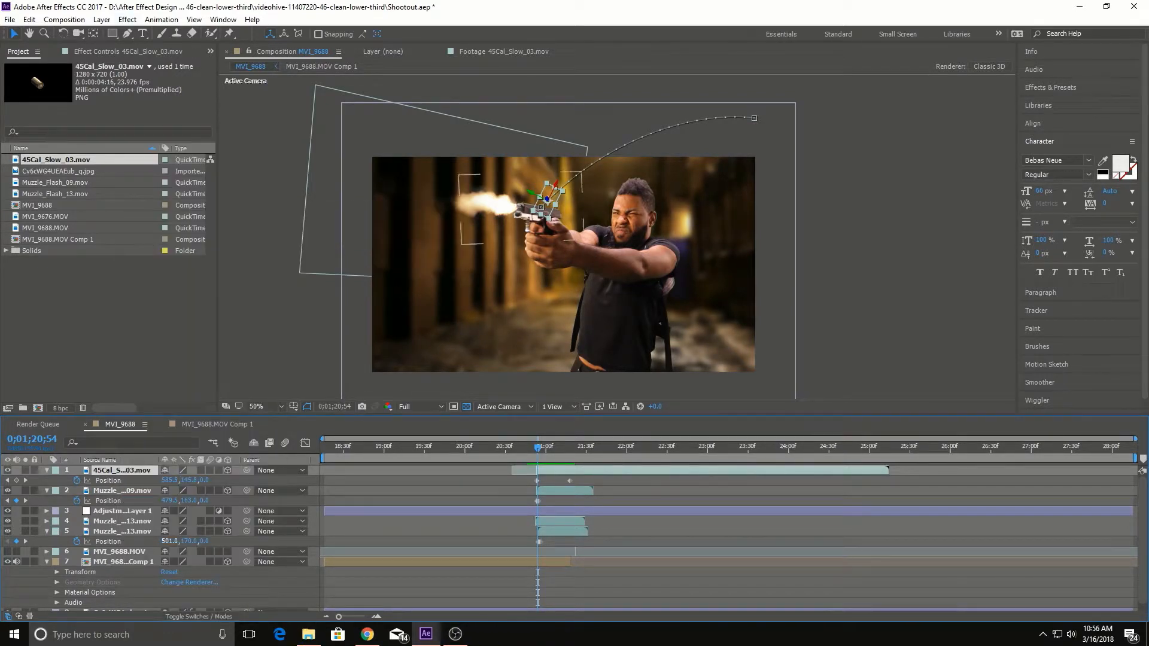
pyautogui.rightClick(118, 470)
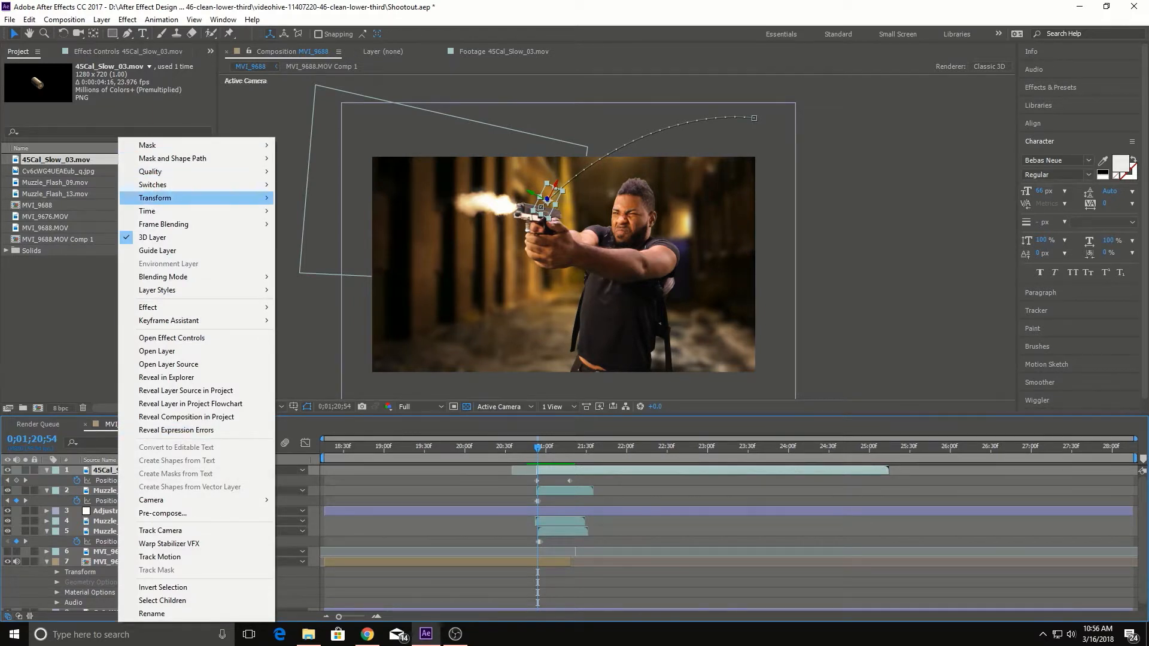
pyautogui.moveTo(197, 198)
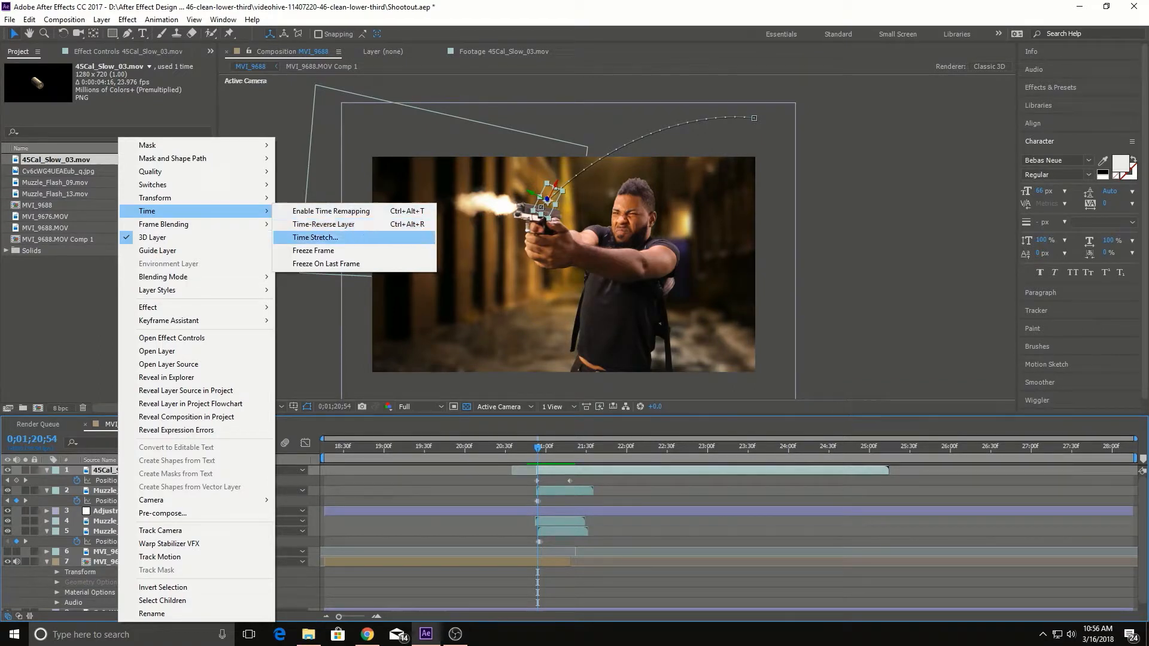
pyautogui.click(316, 237)
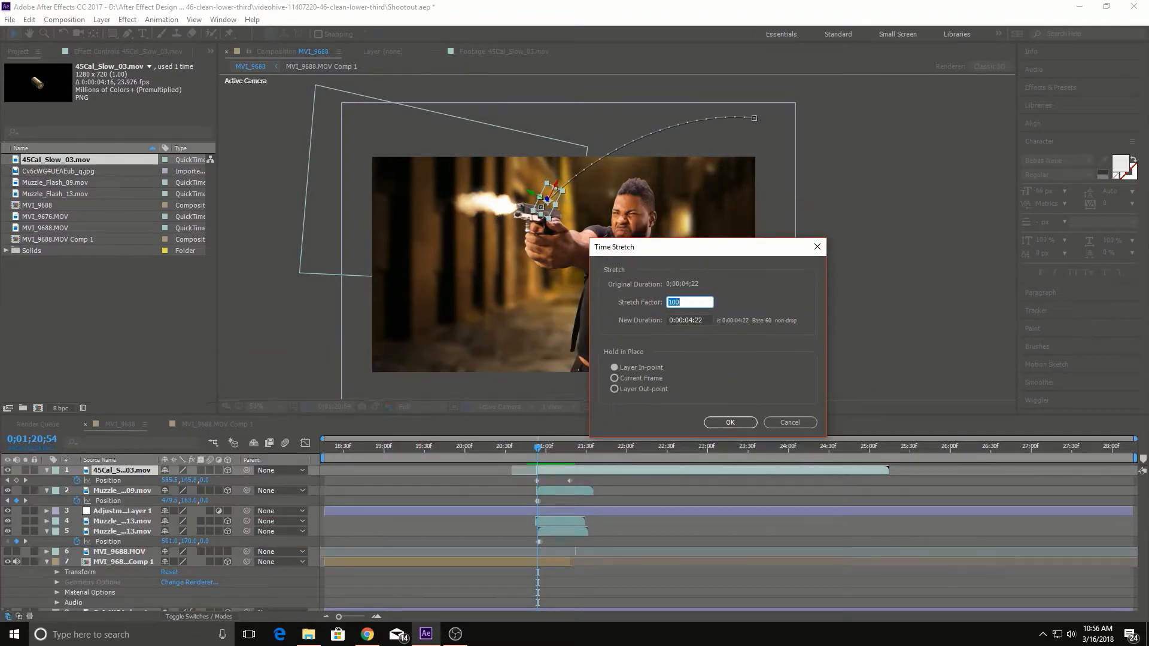
pyautogui.moveTo(704, 246); pyautogui.dragTo(763, 239)
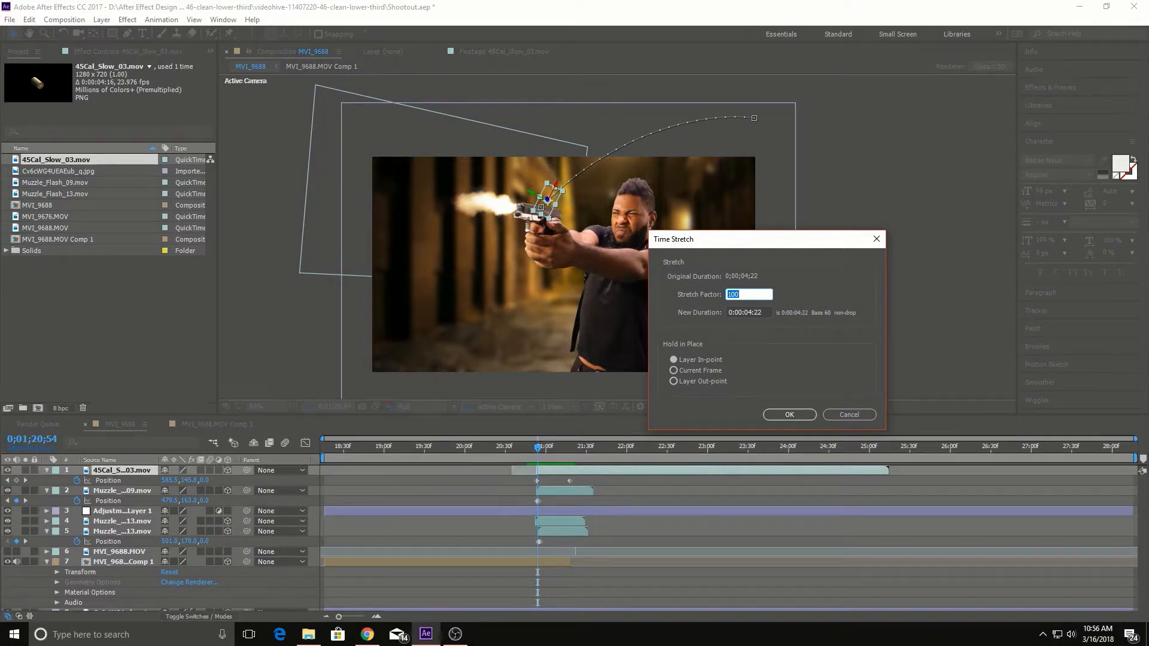
pyautogui.click(748, 312)
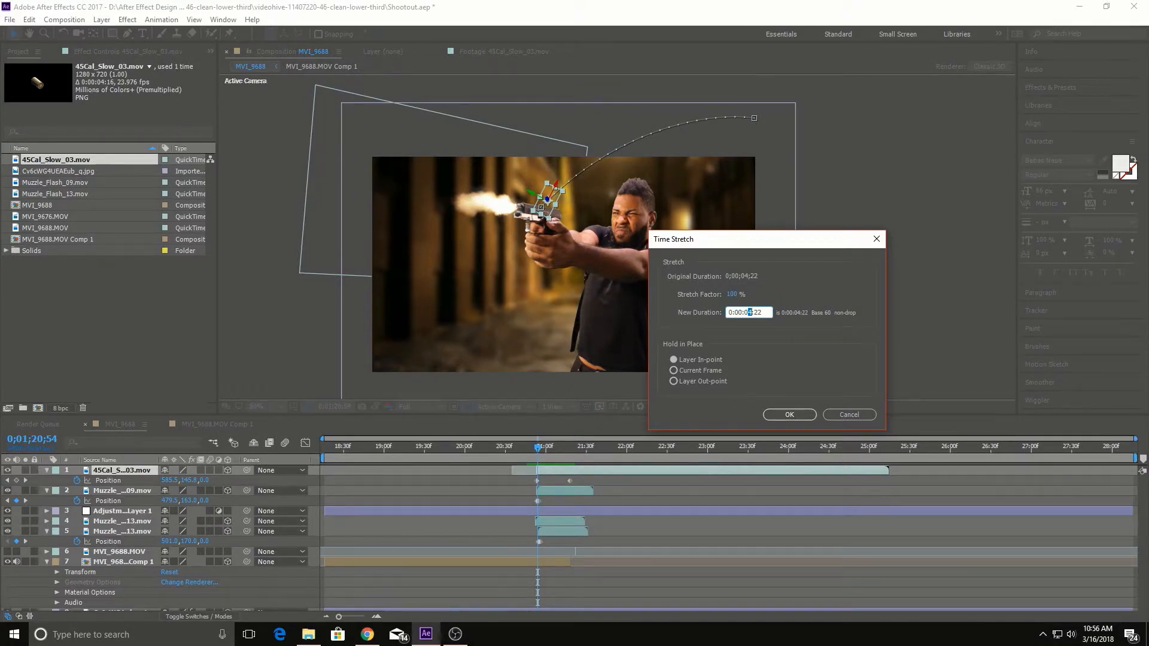
pyautogui.write('1')
pyautogui.press('Return')
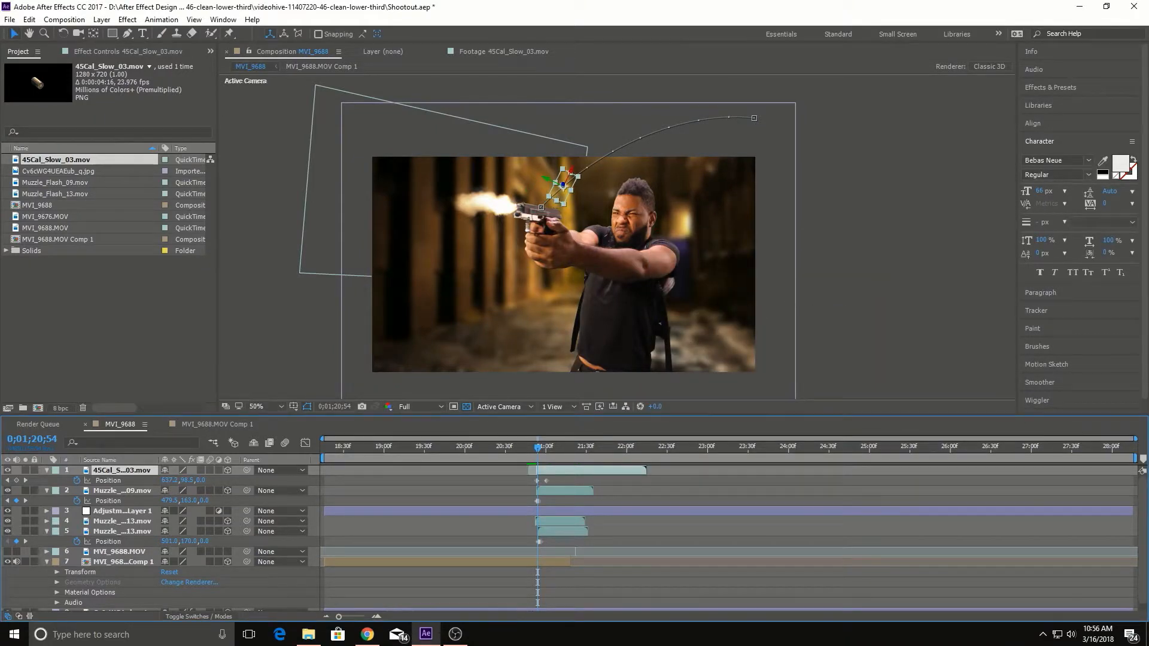
# Step: Move the shell's second Position keyframe out to 0;01;21;19 and bring the current time onto it
pyautogui.click(554, 480)
pyautogui.moveTo(546, 480); pyautogui.dragTo(549, 447)
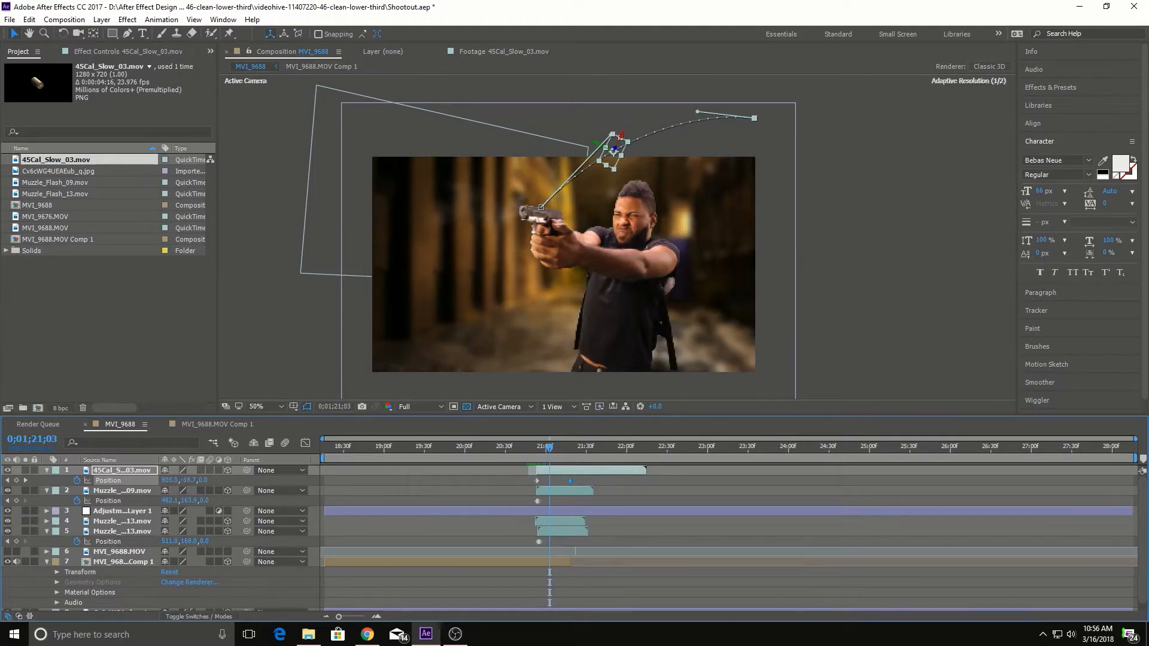
pyautogui.press('.')
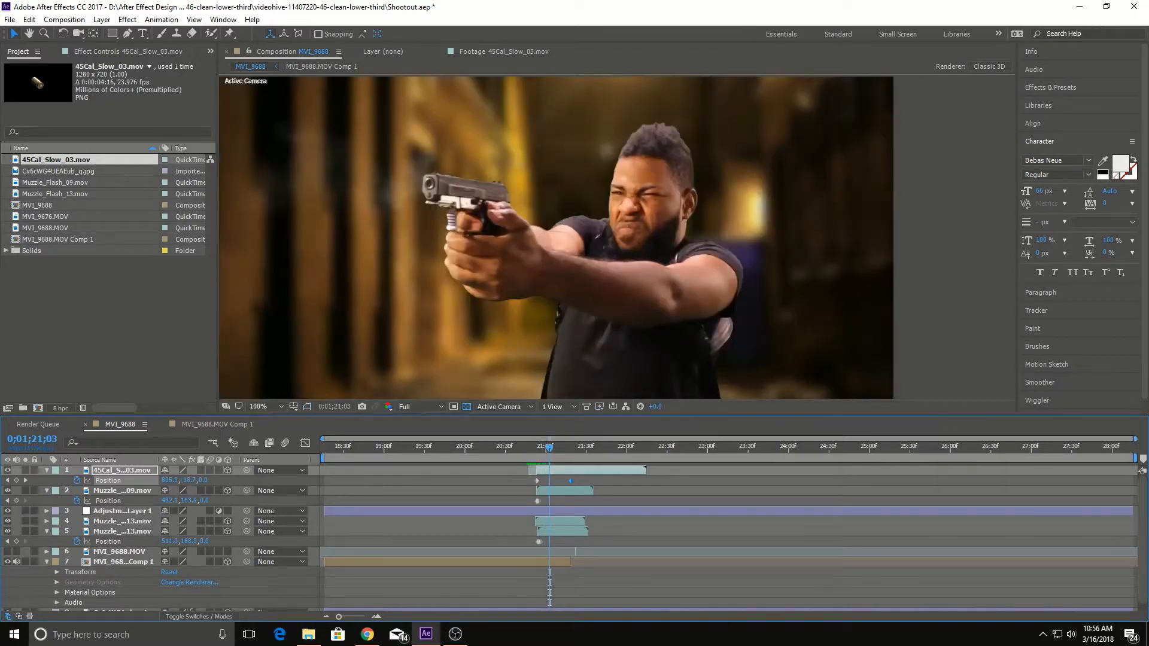
pyautogui.moveTo(549, 447)
pyautogui.mouseDown()
pyautogui.moveTo(533, 448)
pyautogui.moveTo(570, 447)
pyautogui.mouseUp()
pyautogui.press(',')
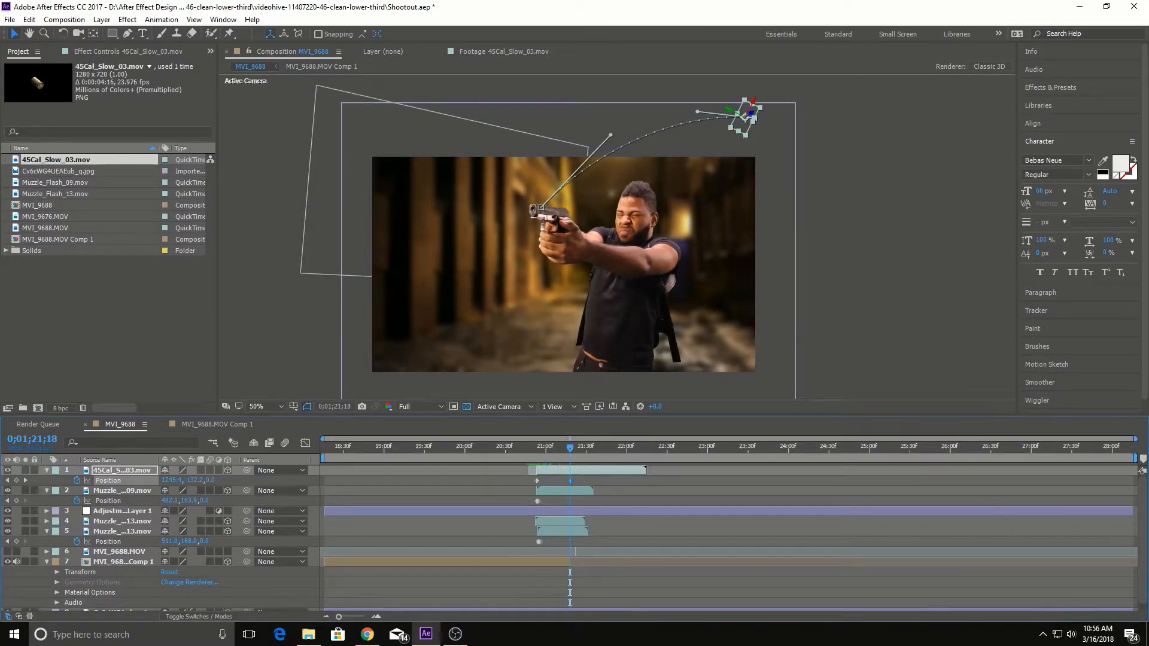
pyautogui.press('pagedown')
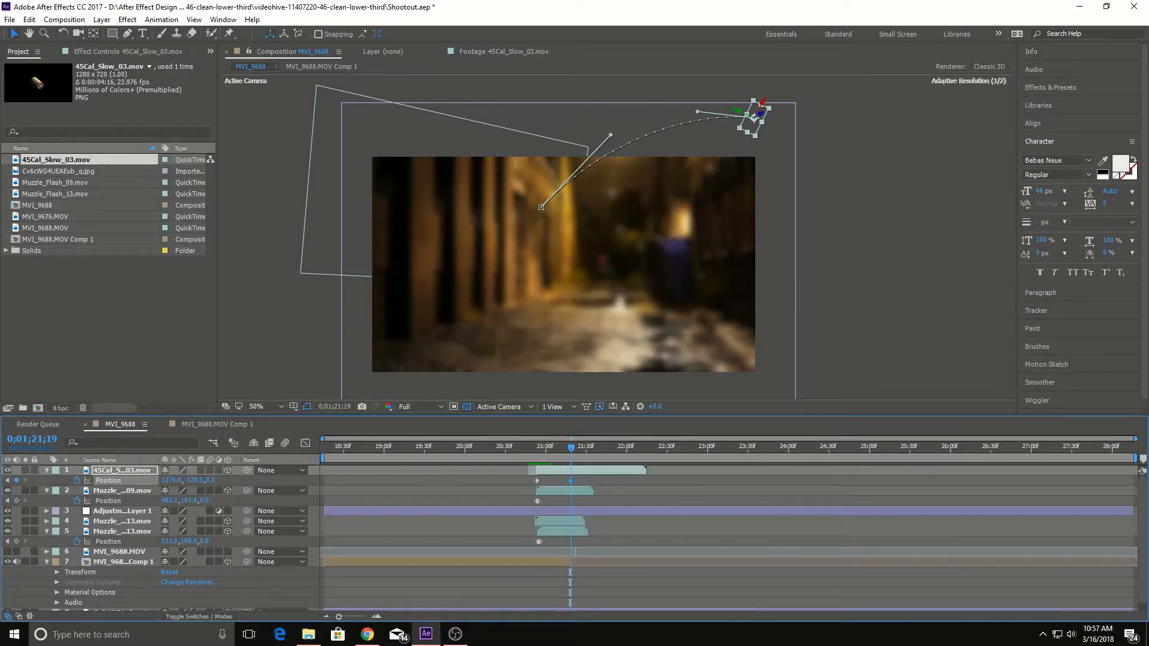
# Step: Lower the shell's end position to about 1234, 86.5, 0, reshape both path handles into a shallower arc, and preview it
pyautogui.moveTo(755, 114); pyautogui.dragTo(690, 163)
pyautogui.moveTo(611, 134); pyautogui.dragTo(610, 146)
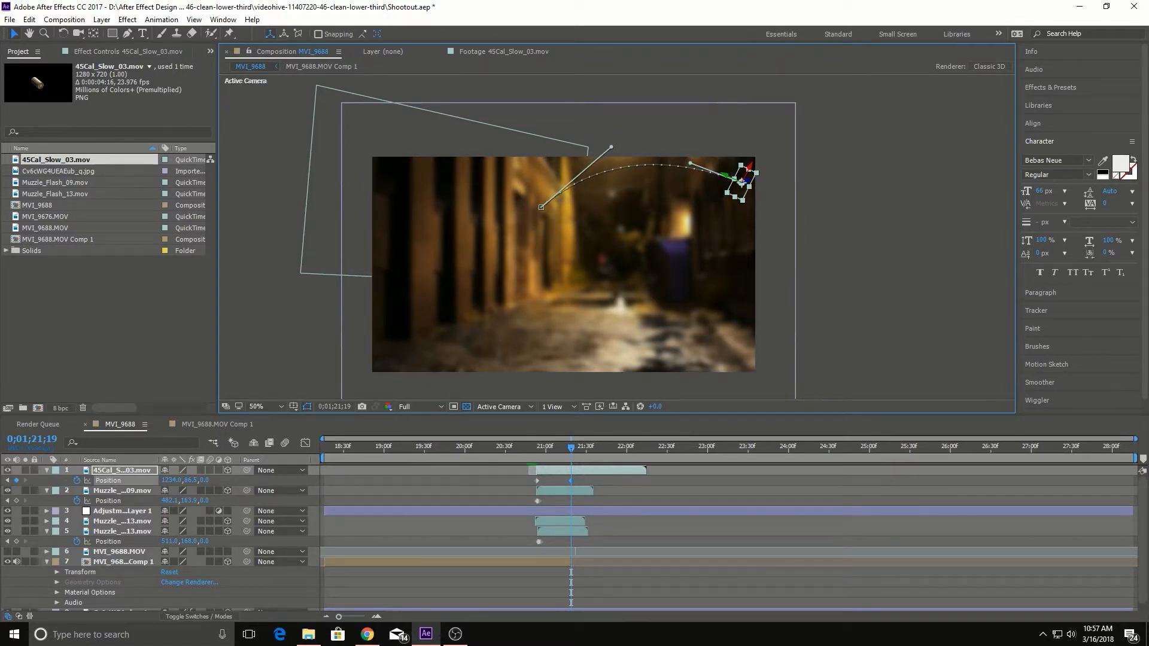
pyautogui.moveTo(611, 146); pyautogui.dragTo(612, 150)
pyautogui.moveTo(690, 163); pyautogui.dragTo(684, 159)
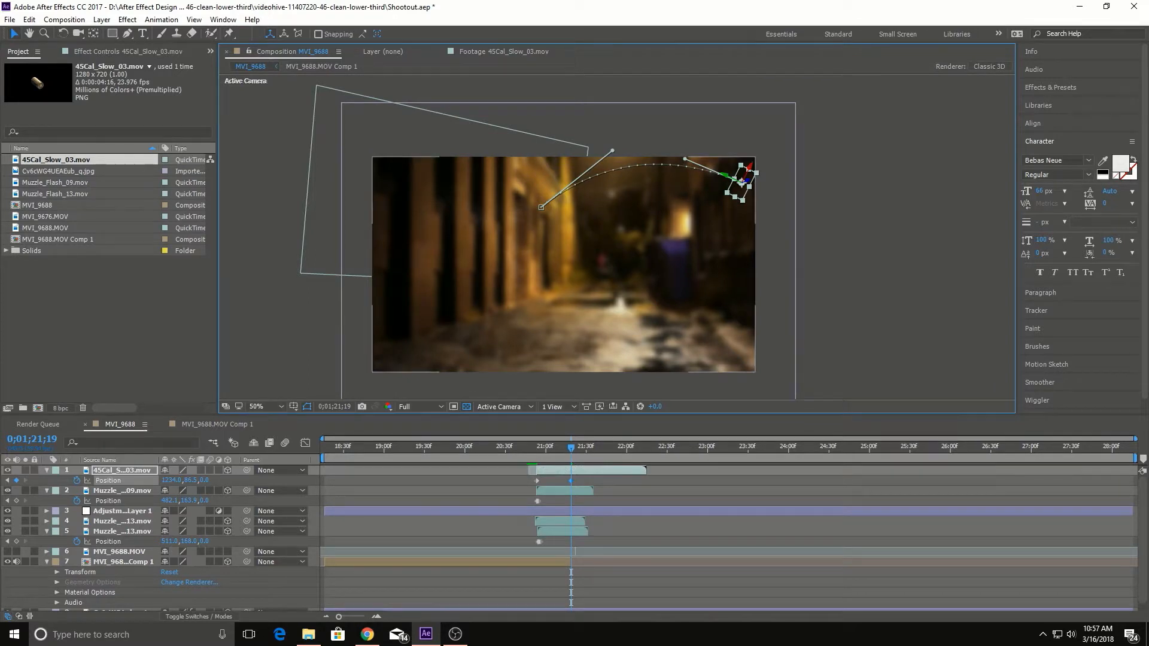
pyautogui.moveTo(684, 159); pyautogui.dragTo(681, 158)
pyautogui.moveTo(612, 150); pyautogui.dragTo(615, 153)
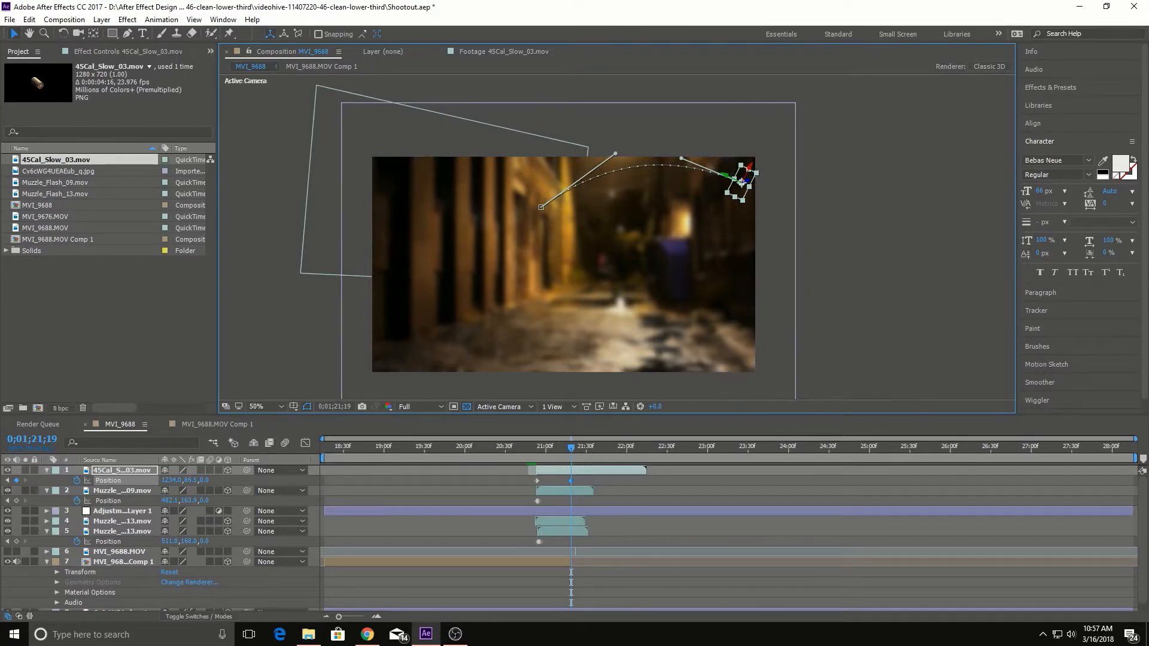
pyautogui.press('j')
pyautogui.press('space')
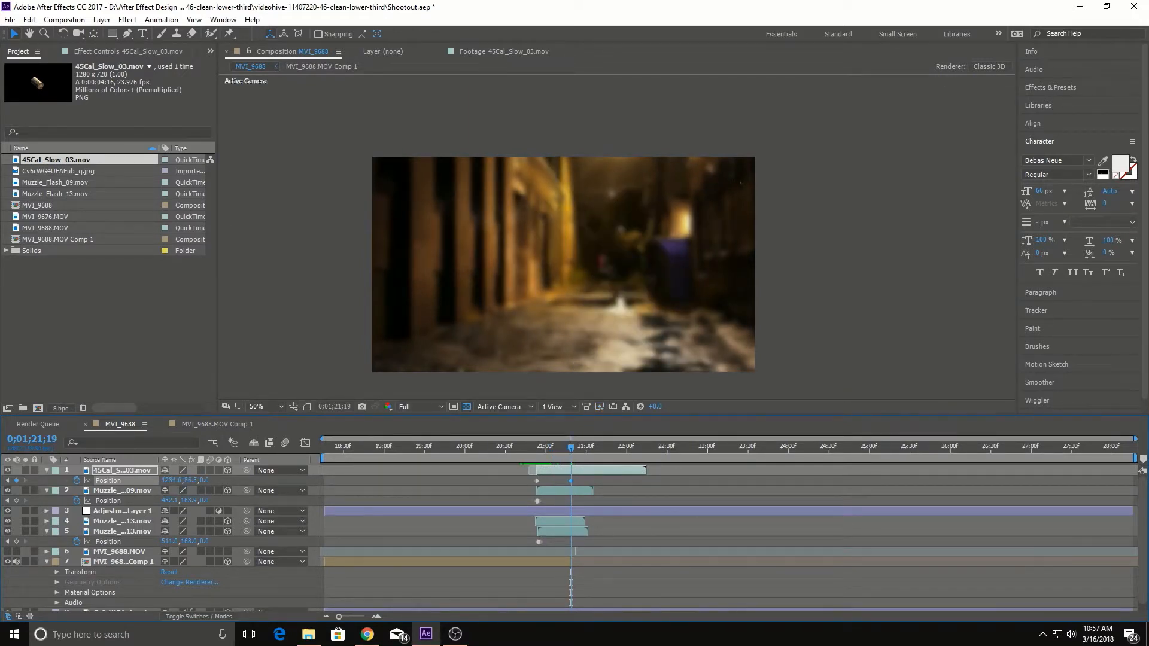
# Step: Raise the shell's 0;01;21;19 position past the side edge of the frame behind the shooter and flatten the end of its path
pyautogui.moveTo(742, 182); pyautogui.dragTo(745, 173)
pyautogui.moveTo(685, 149); pyautogui.dragTo(661, 175)
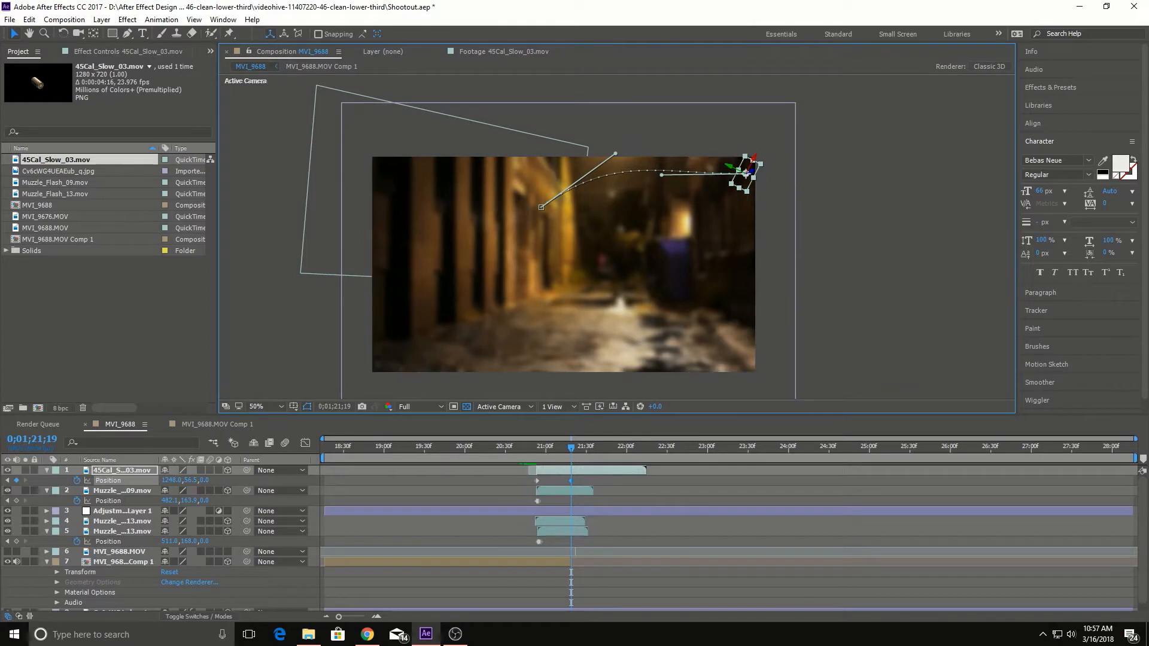
pyautogui.moveTo(745, 173); pyautogui.dragTo(775, 157)
# Step: Play back the shot from 0;01;20;50 and again from 0;01;20;42 to check the faster shell ejection
pyautogui.moveTo(570, 447); pyautogui.dragTo(528, 447)
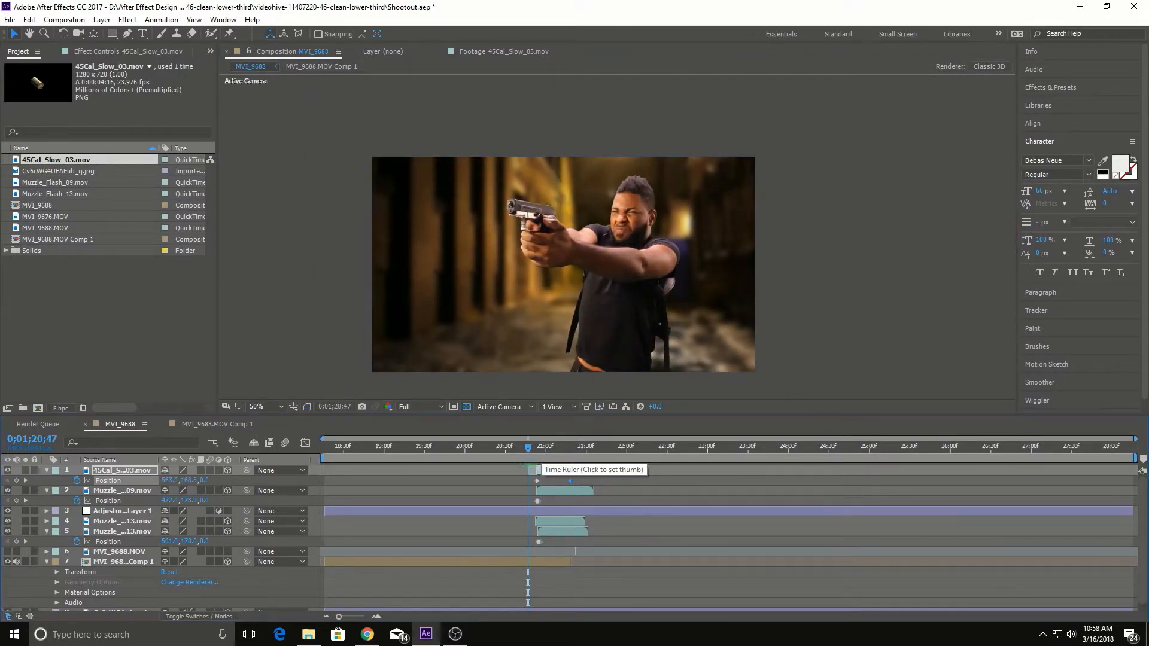
pyautogui.moveTo(527, 447); pyautogui.dragTo(532, 447)
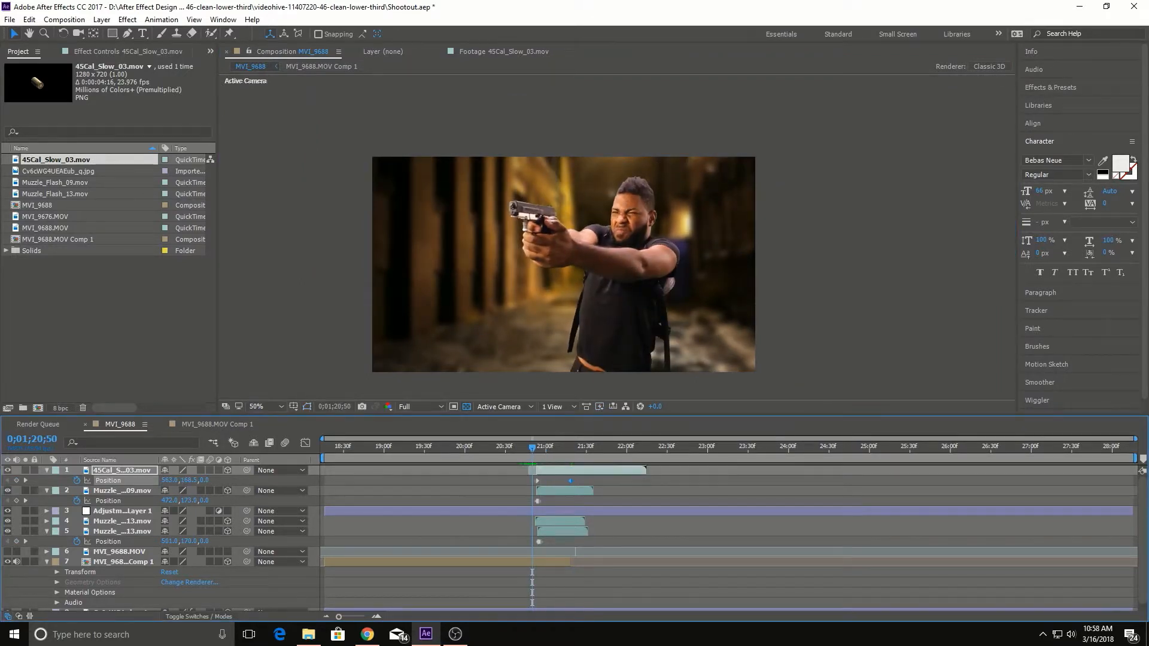
pyautogui.press('space')
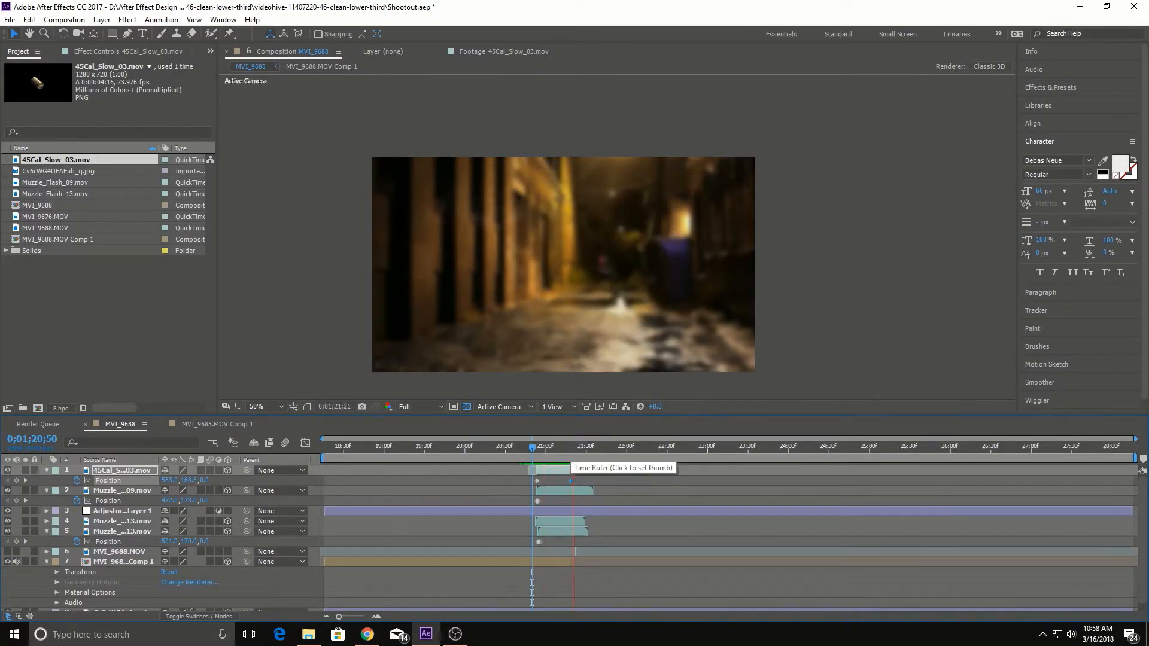
pyautogui.click(521, 449)
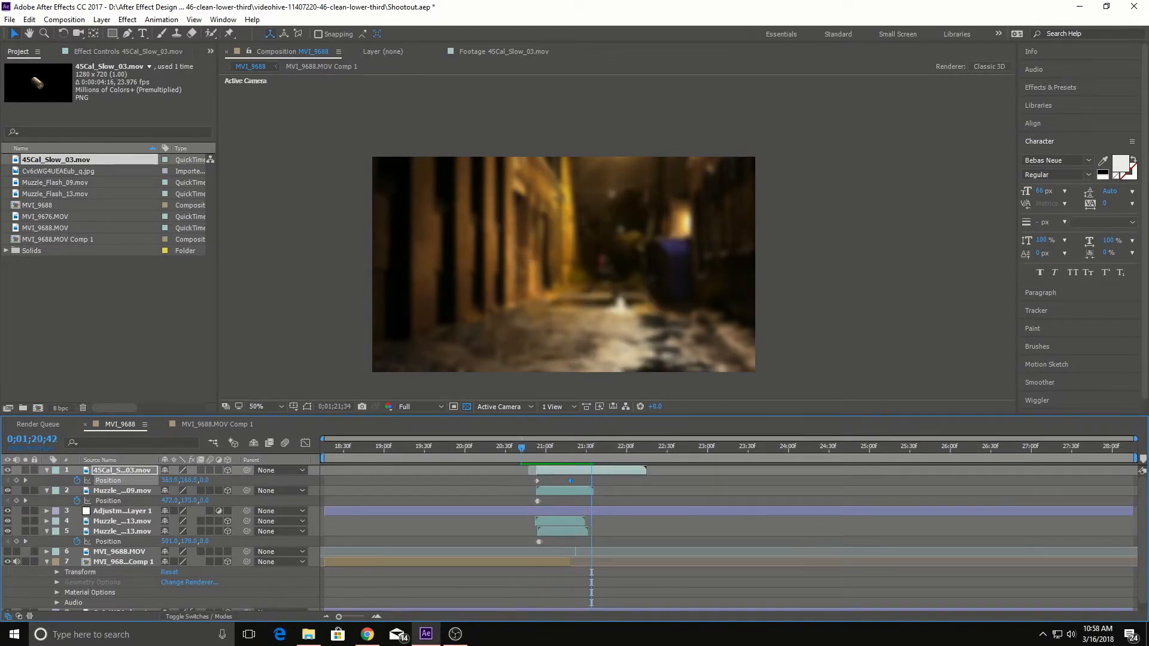
pyautogui.press('space')
pyautogui.press('space')
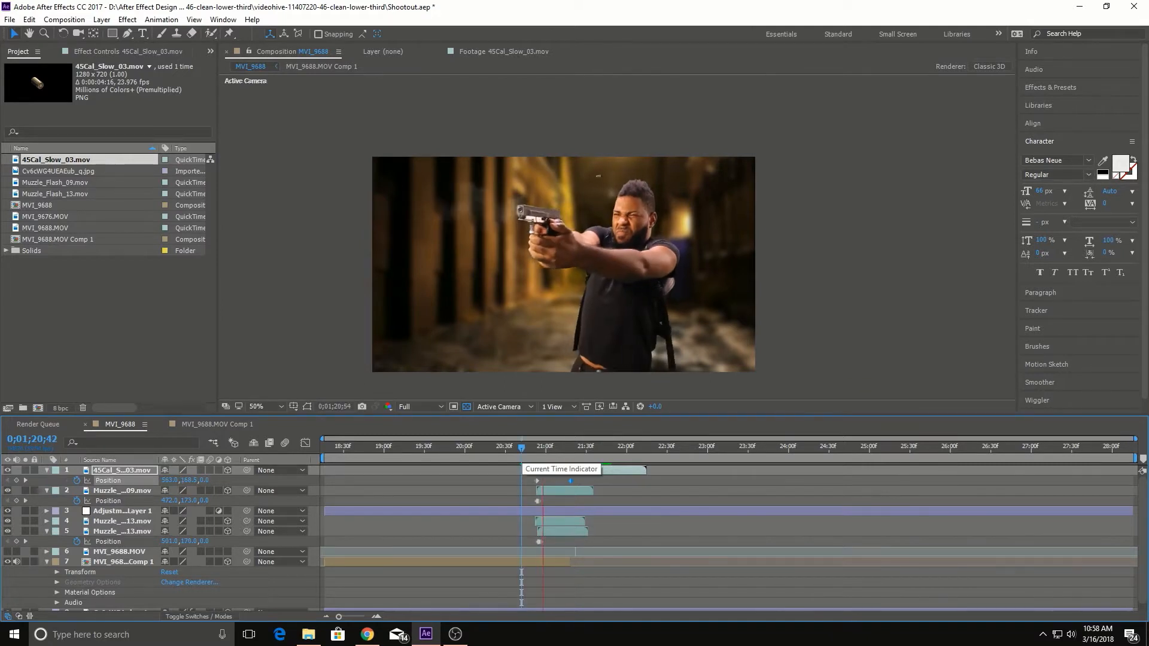
pyautogui.press('space')
# Step: Apply a Curves effect to the 45Cal_Slow_03.mov shell layer at 0;01;21;00 and raise its RGB curve to brighten the shell
pyautogui.moveTo(521, 447); pyautogui.dragTo(543, 448)
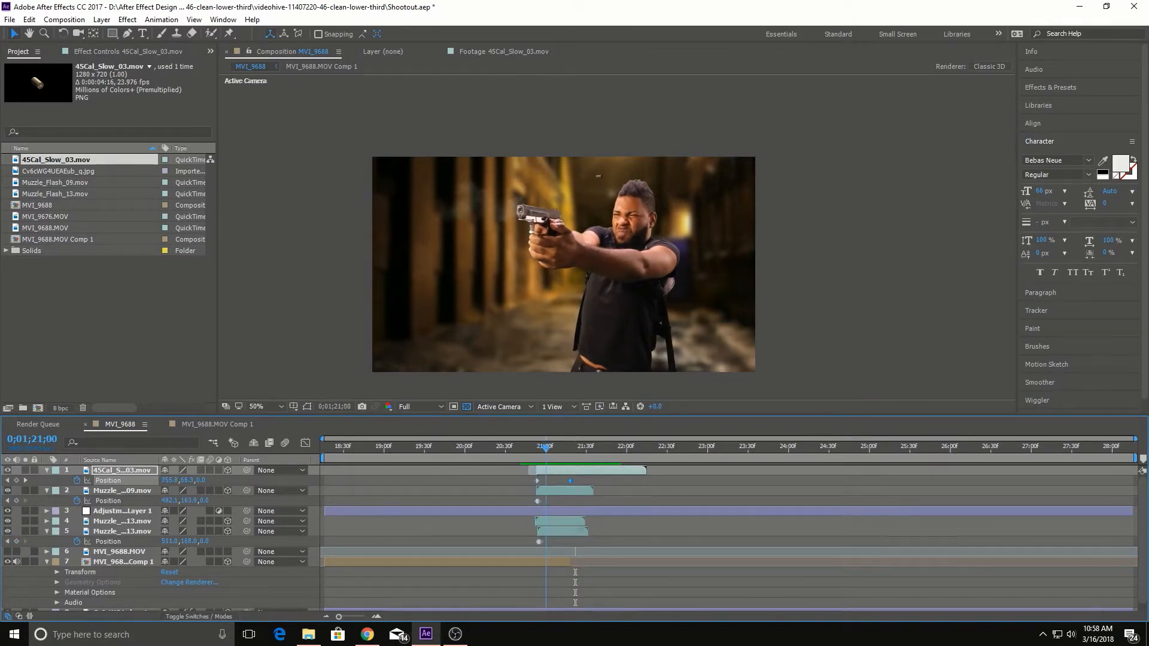
pyautogui.click(122, 470)
pyautogui.click(127, 19)
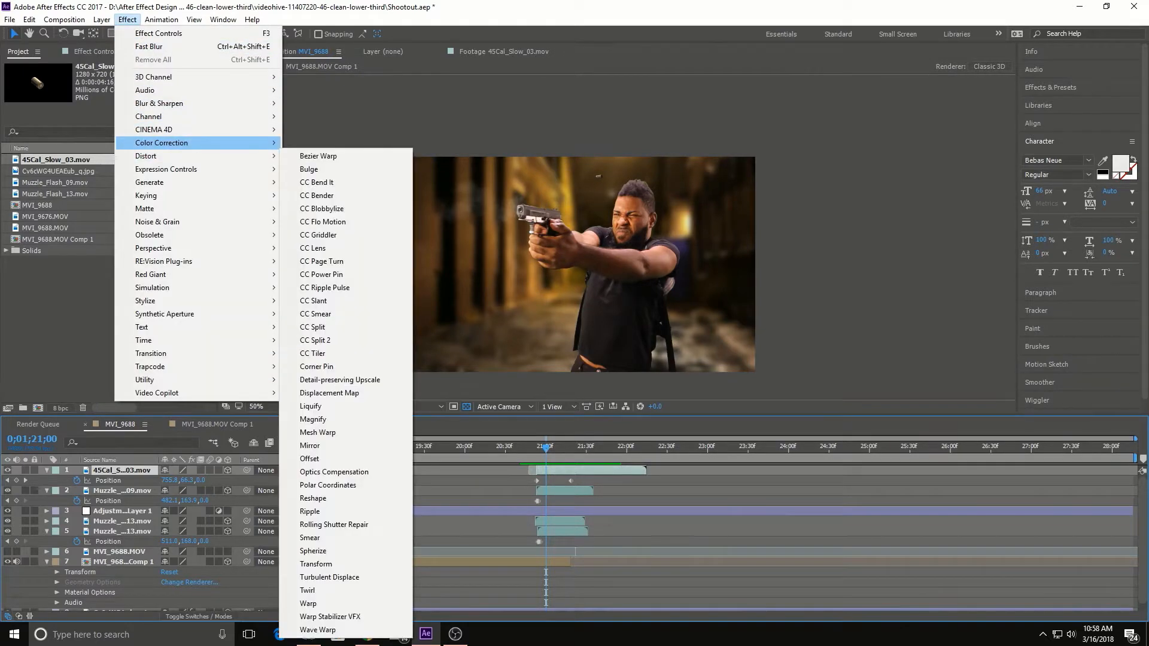
pyautogui.moveTo(239, 142)
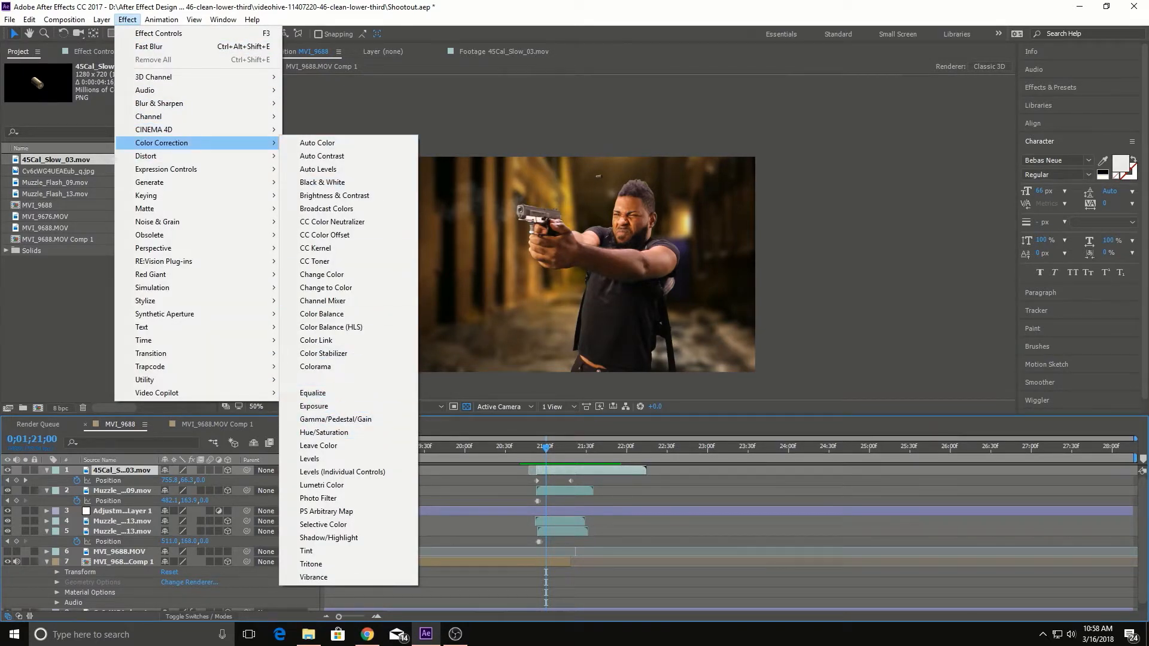
pyautogui.click(310, 380)
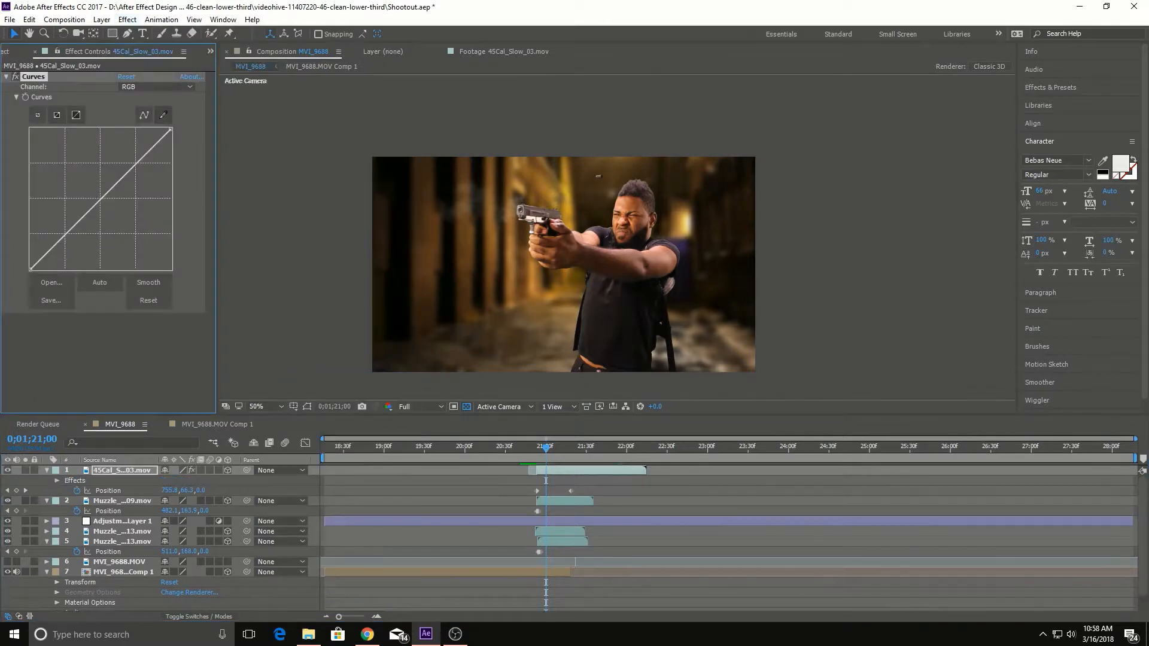
pyautogui.moveTo(101, 200)
pyautogui.mouseDown()
pyautogui.moveTo(101, 172)
pyautogui.moveTo(78, 195)
pyautogui.mouseUp()
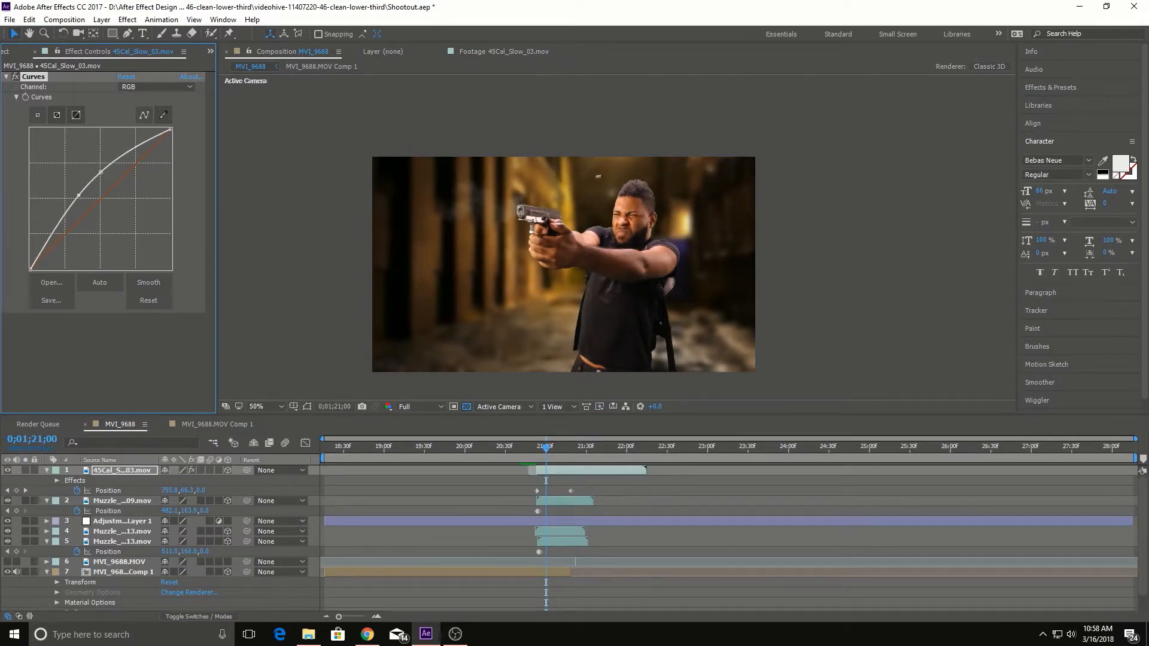
# Step: Slightly raise the Red curve and slightly lower the Blue and Green curves of the shell to warm its color
pyautogui.click(156, 87)
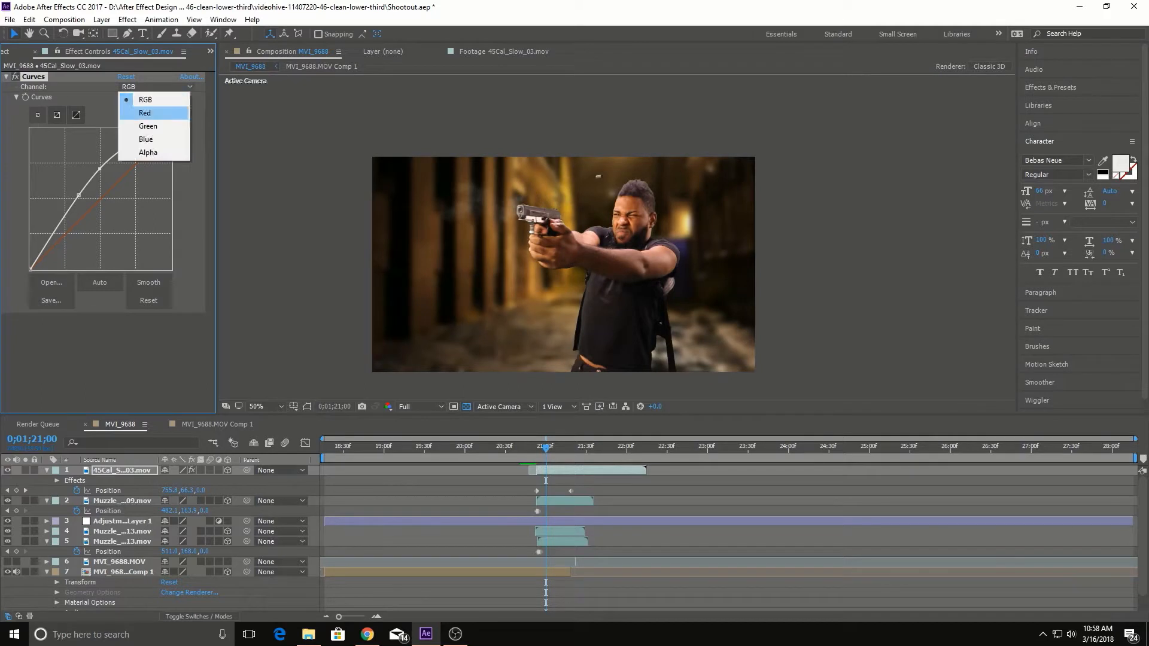
pyautogui.click(145, 113)
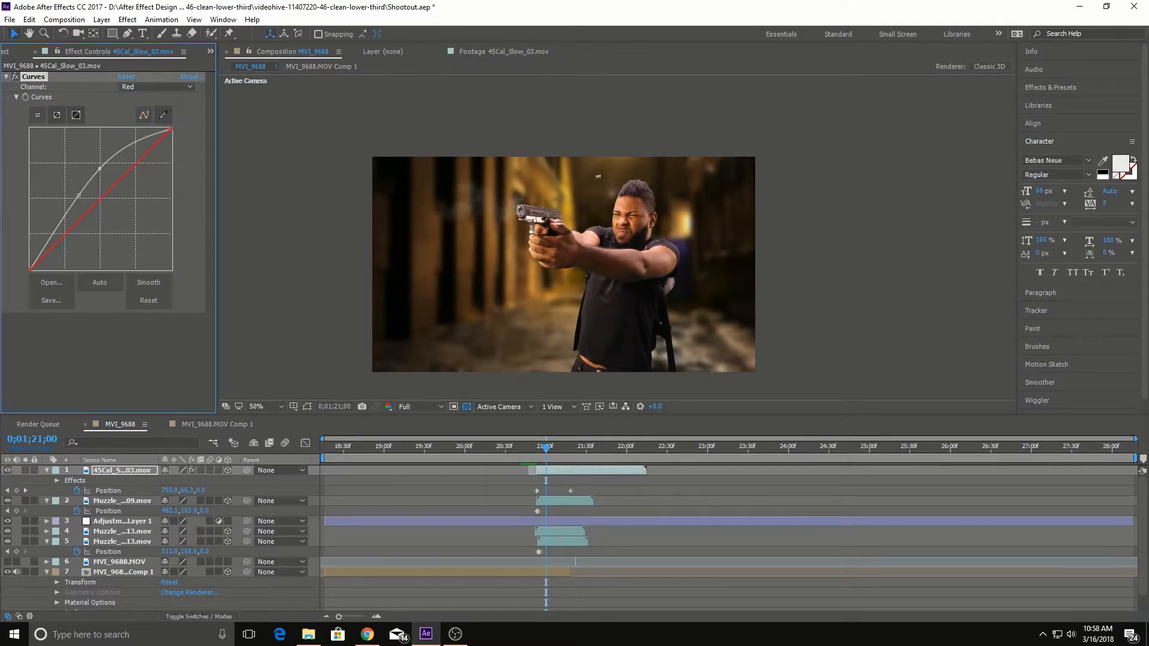
pyautogui.click(98, 198)
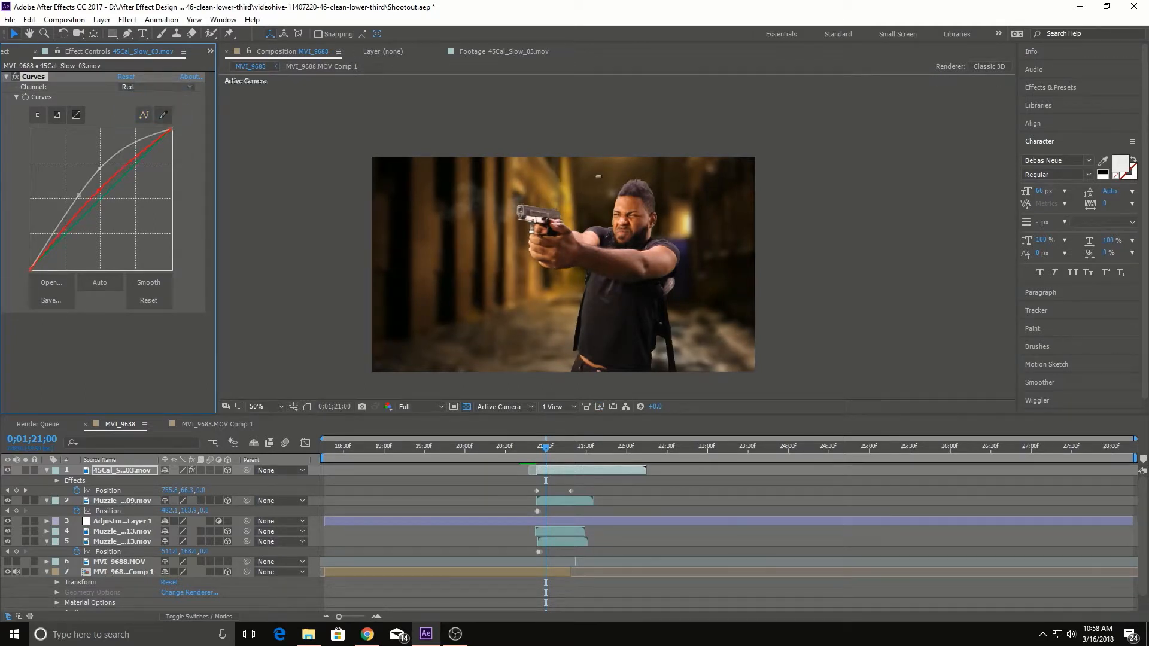
pyautogui.click(156, 87)
pyautogui.click(146, 139)
pyautogui.moveTo(101, 198); pyautogui.dragTo(105, 204)
pyautogui.click(155, 87)
pyautogui.click(148, 126)
pyautogui.moveTo(100, 198); pyautogui.dragTo(103, 201)
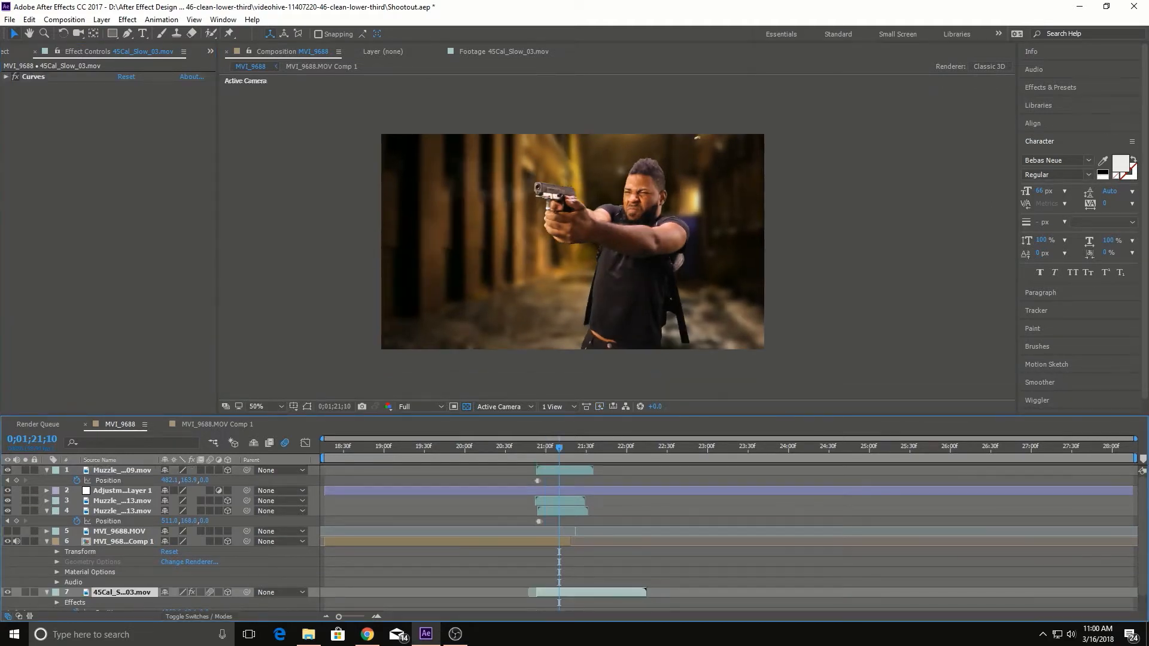
# Step: Step frame by frame through the gunshot around 0;01;20;53 to 0;01;21;01 to examine the shell coming out from behind the gun
pyautogui.press('j')
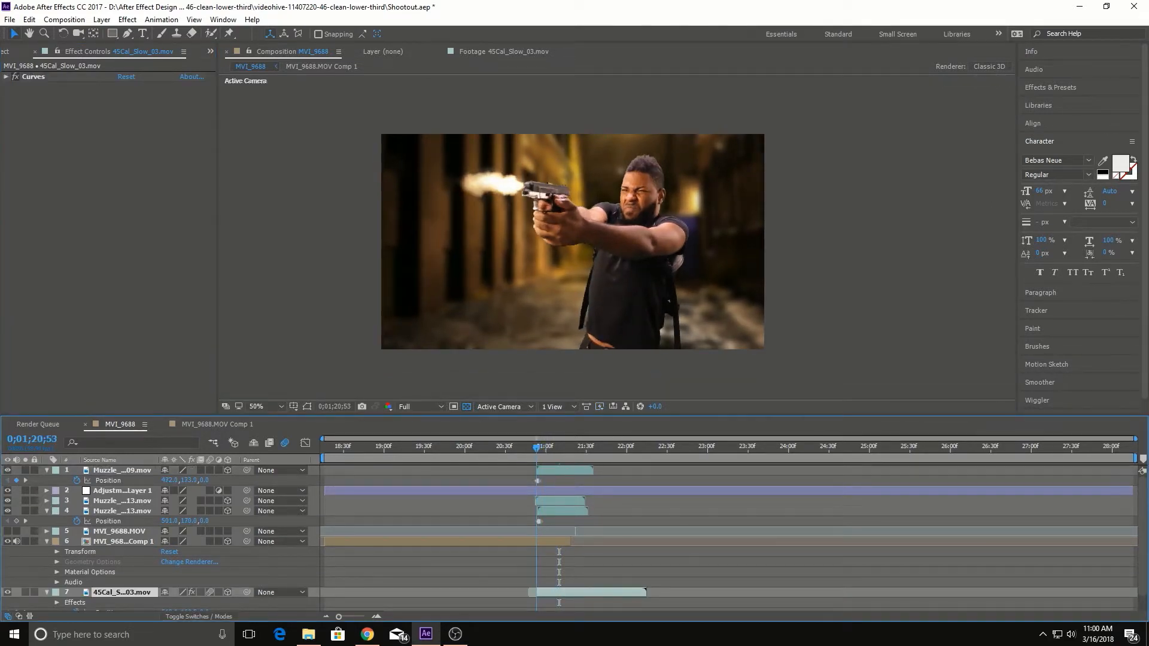
pyautogui.press('pagedown')
pyautogui.press('pagedown')
pyautogui.press('pagedown')
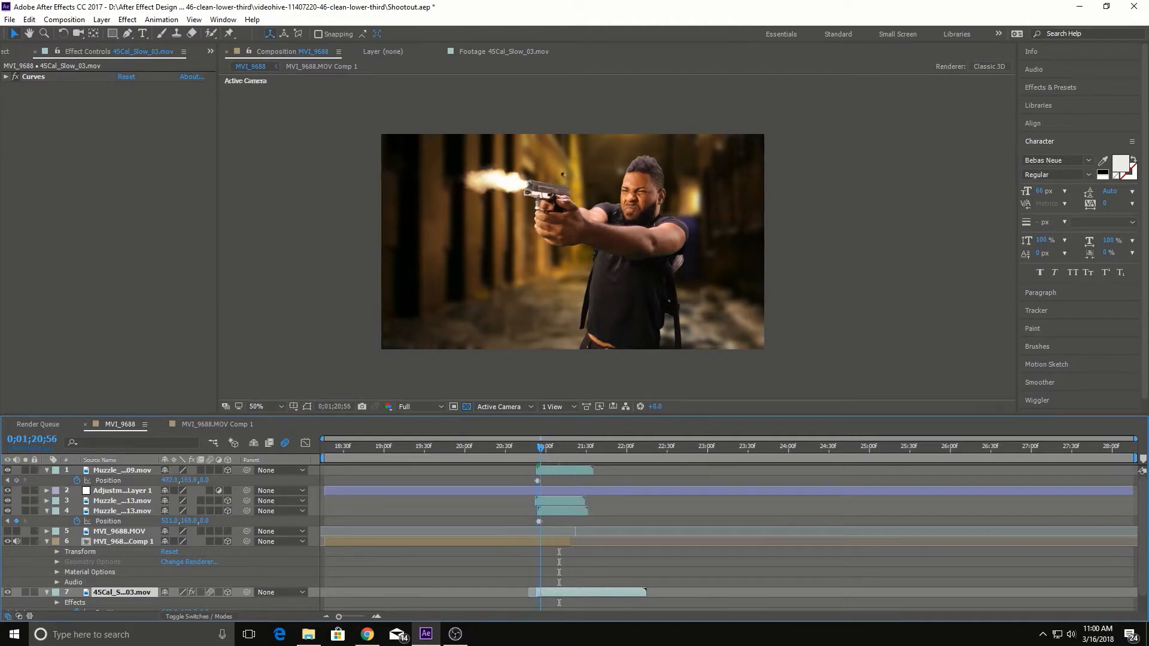
pyautogui.press('pageup')
pyautogui.press('pageup')
pyautogui.press('pageup')
pyautogui.press('pageup')
pyautogui.press('pageup')
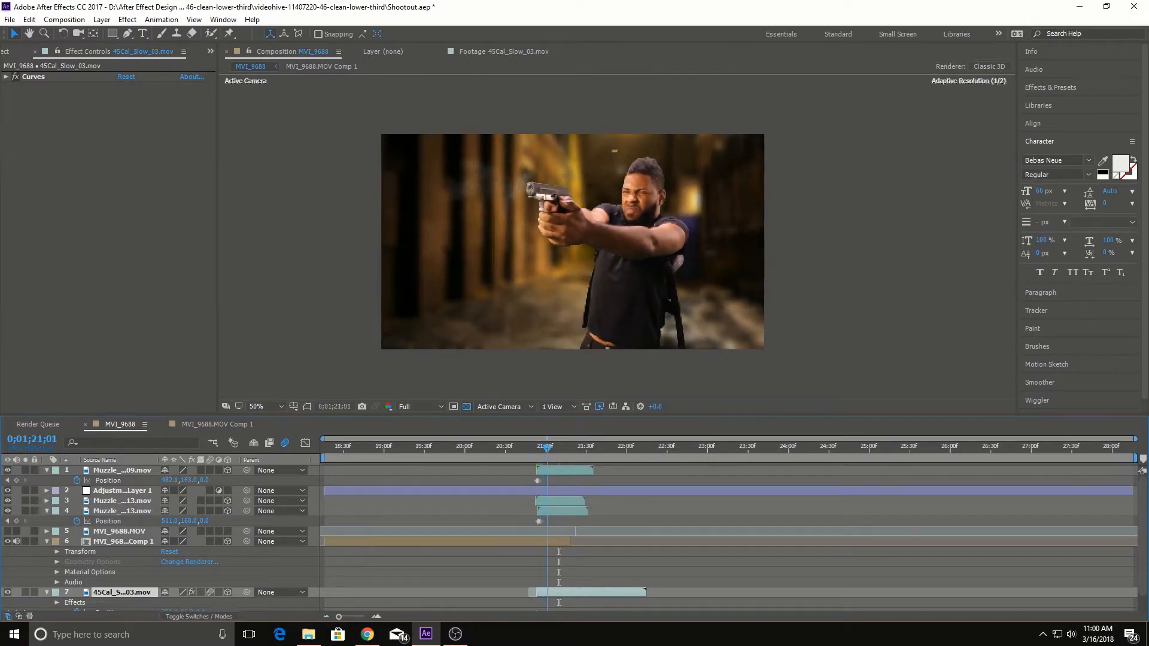
pyautogui.press('pagedown')
pyautogui.press('pagedown')
pyautogui.press('pagedown')
pyautogui.press('pagedown')
pyautogui.press('pagedown')
pyautogui.press('pagedown')
pyautogui.press('pagedown')
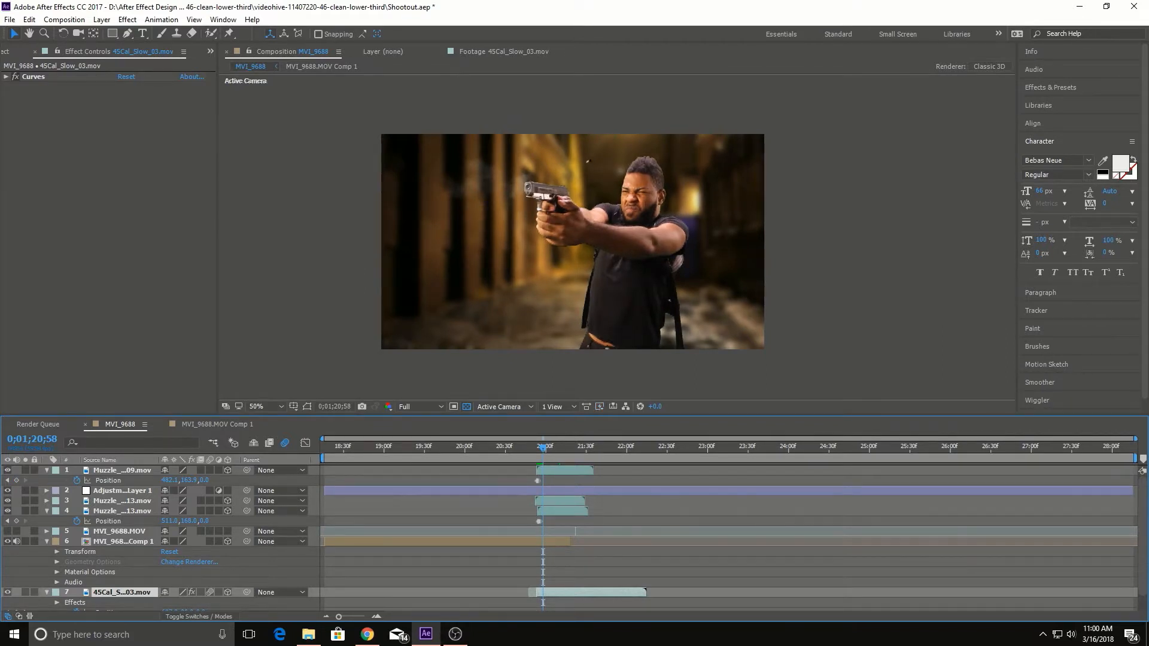
# Step: Reduce the Fast Blur Blurriness on the alley background image layer to 0 and preview the shot
pyautogui.scroll(-1, 574, 539)
pyautogui.click(123, 605)
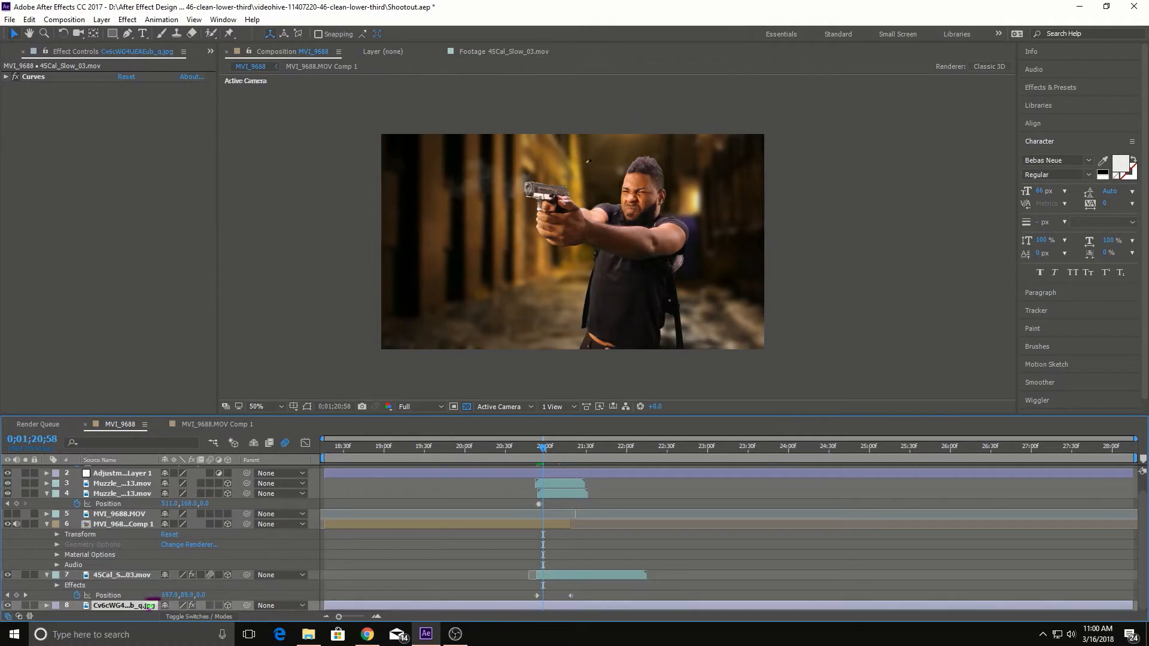
pyautogui.moveTo(125, 87); pyautogui.dragTo(114, 86)
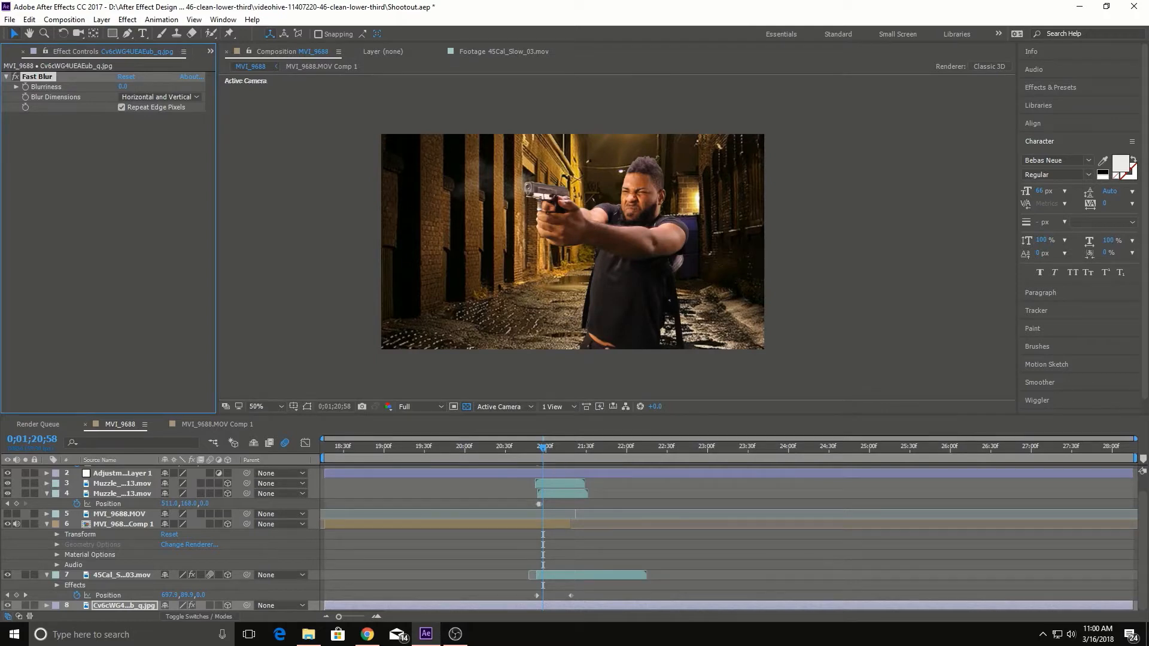
pyautogui.hotkey('ctrl', '0')
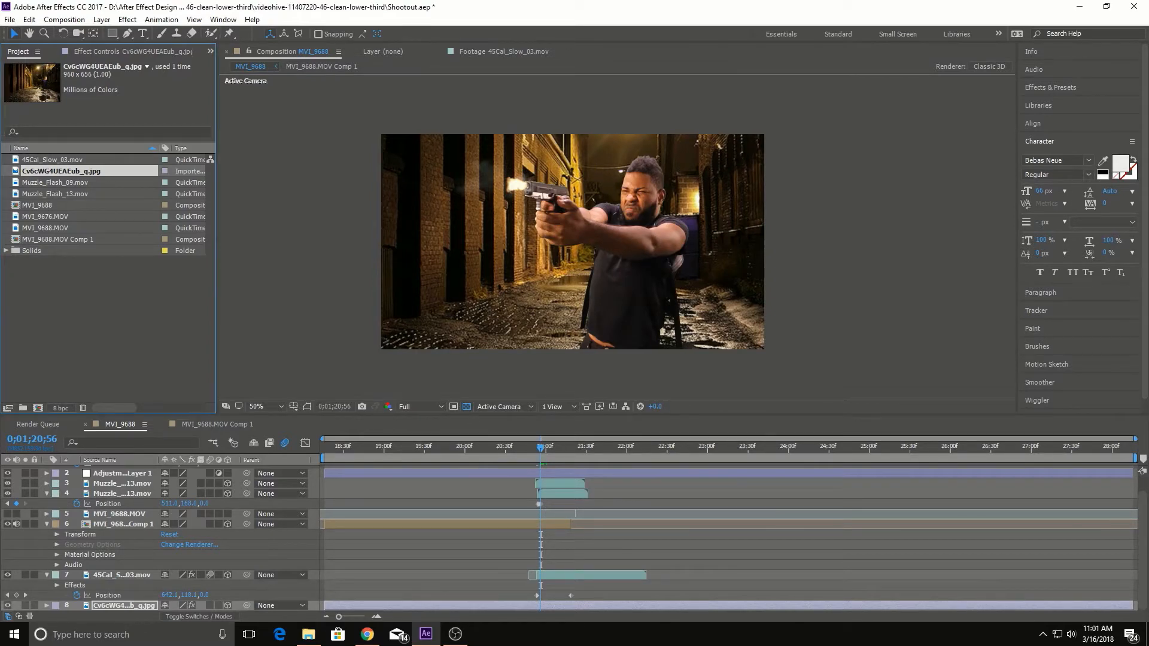
# Step: Import Atmosphere_03.mov into the project and add it to the composition as a 3D layer on top of the stack
pyautogui.hotkey('alt', 'Tab')
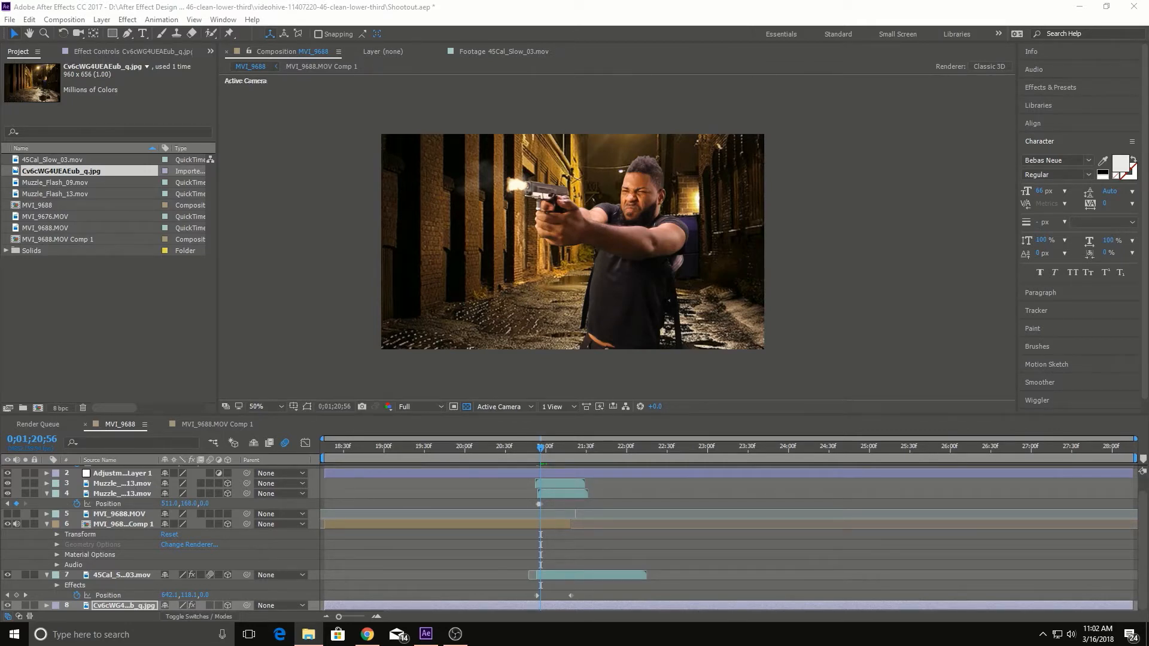
pyautogui.moveTo(68, 276); pyautogui.dragTo(31, 298)
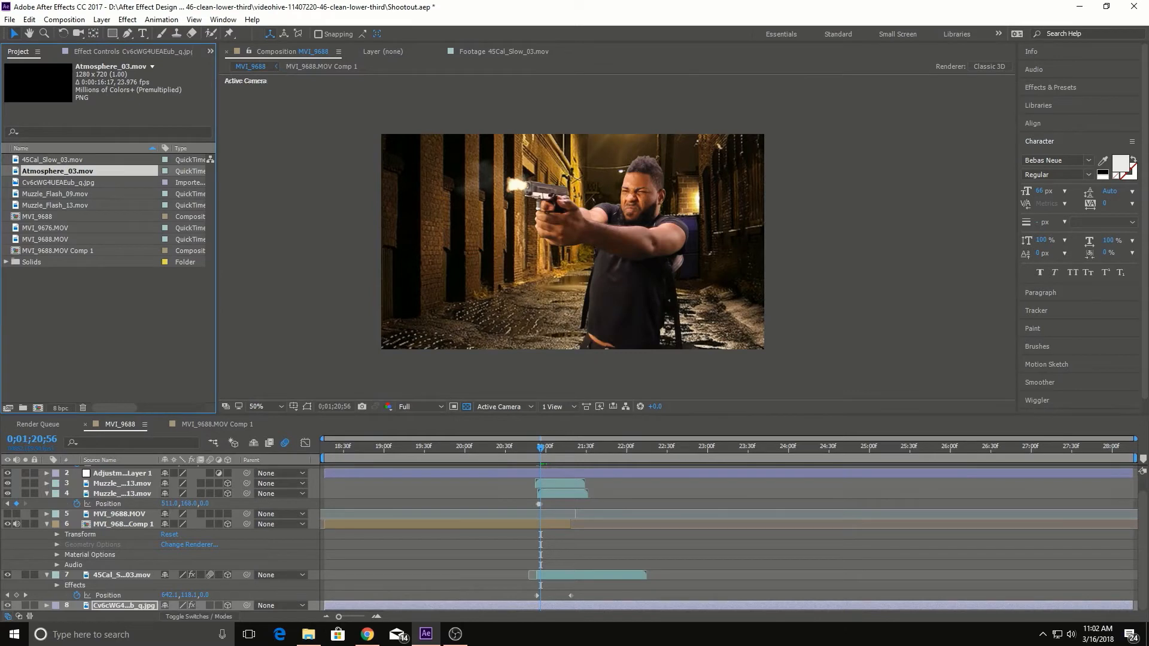
pyautogui.moveTo(58, 171); pyautogui.dragTo(573, 242)
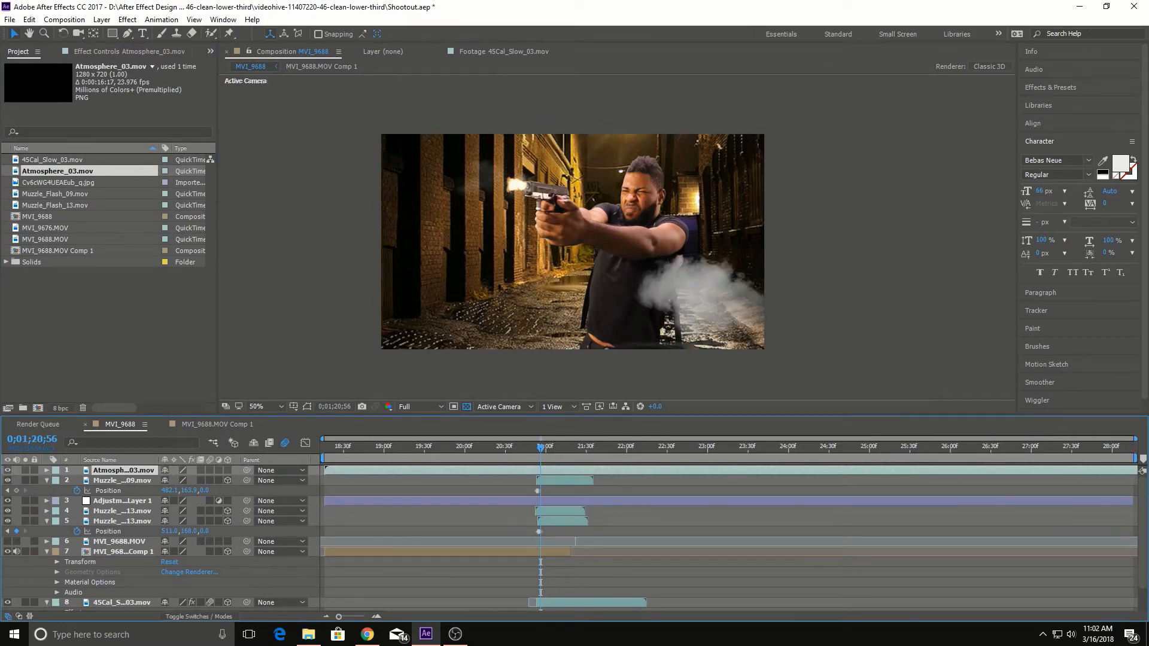
pyautogui.click(228, 470)
# Step: Slide the Atmosphere_03.mov layer earlier in time, scale it to 295%, and reposition its smoke in the frame
pyautogui.moveTo(419, 470); pyautogui.dragTo(329, 469)
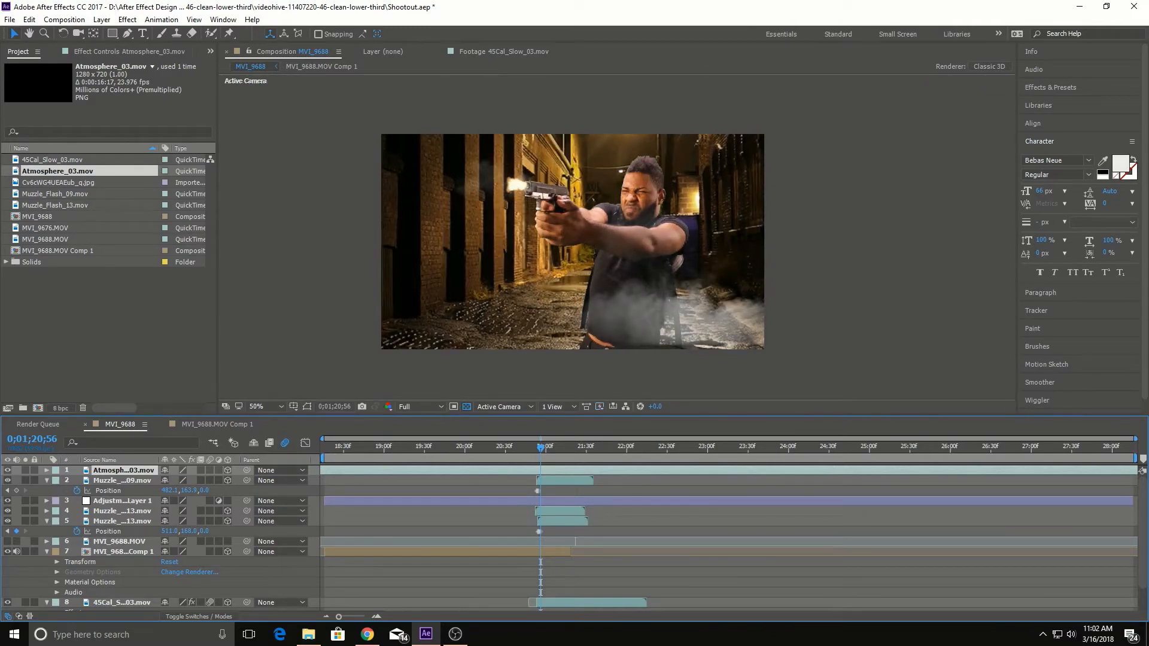
pyautogui.press('s')
pyautogui.moveTo(179, 480); pyautogui.dragTo(297, 480)
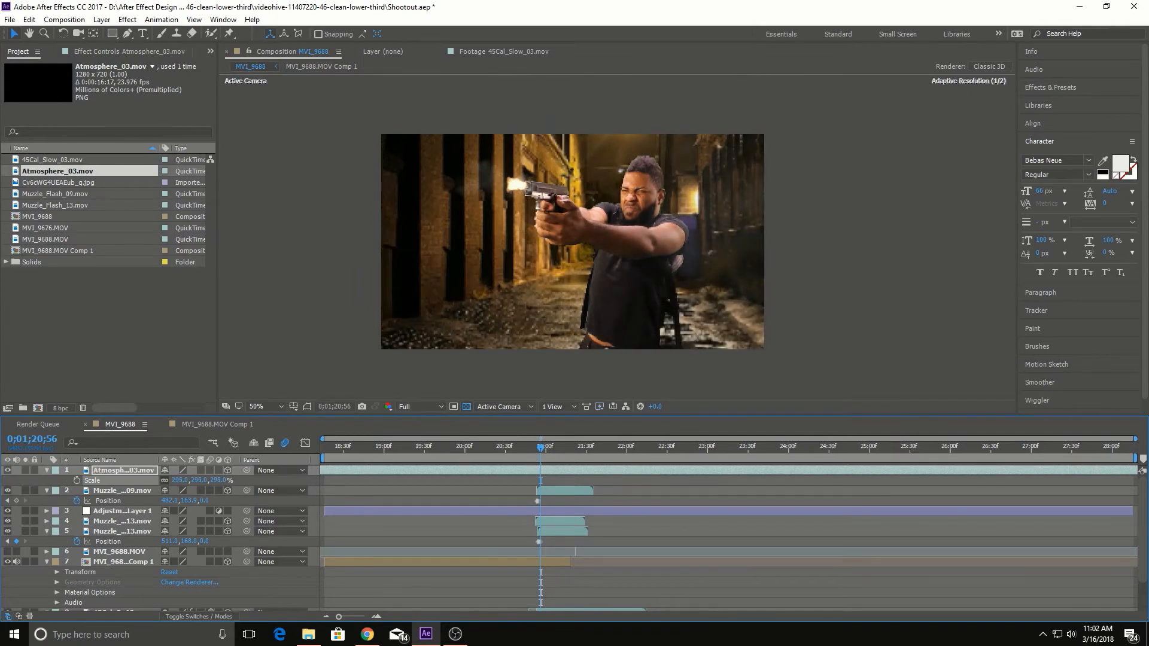
pyautogui.moveTo(714, 304); pyautogui.dragTo(716, 305)
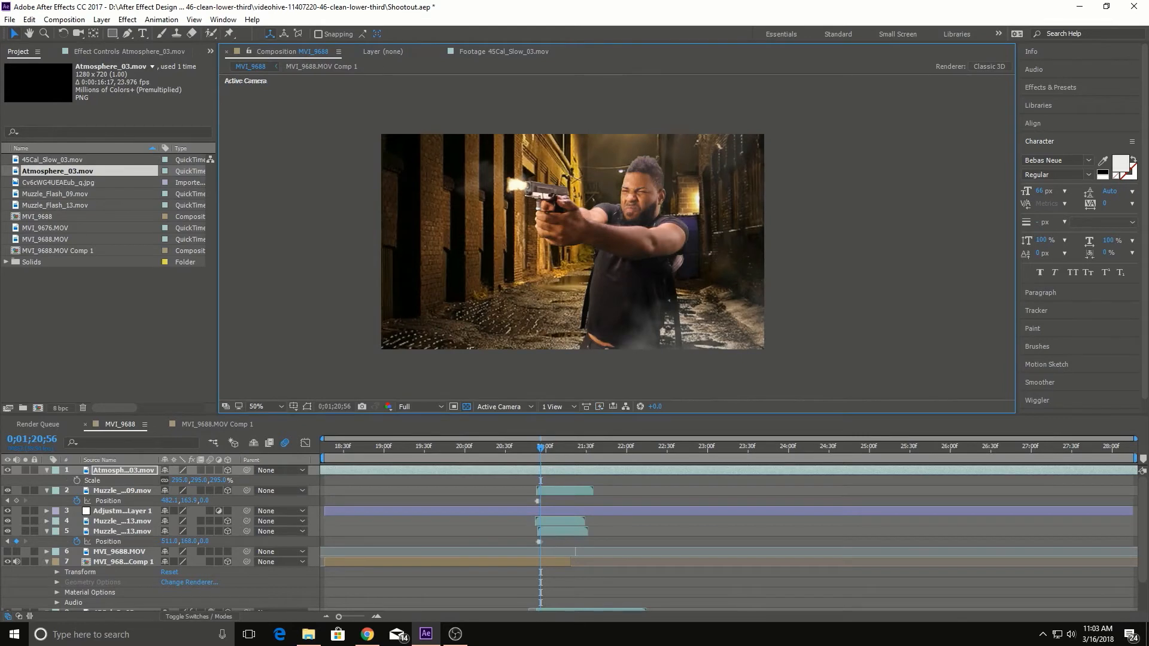
# Step: Duplicate the Atmosphere_03.mov layer and slide the copy earlier in time to offset its smoke
pyautogui.click(123, 471)
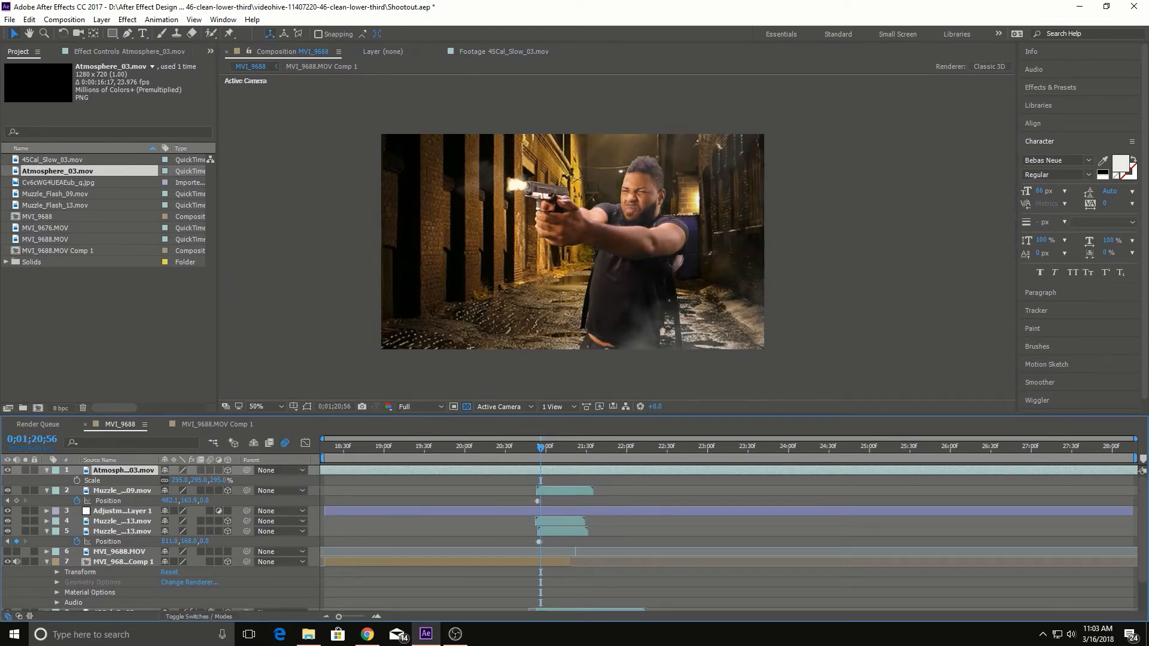
pyautogui.hotkey('ctrl', 'd')
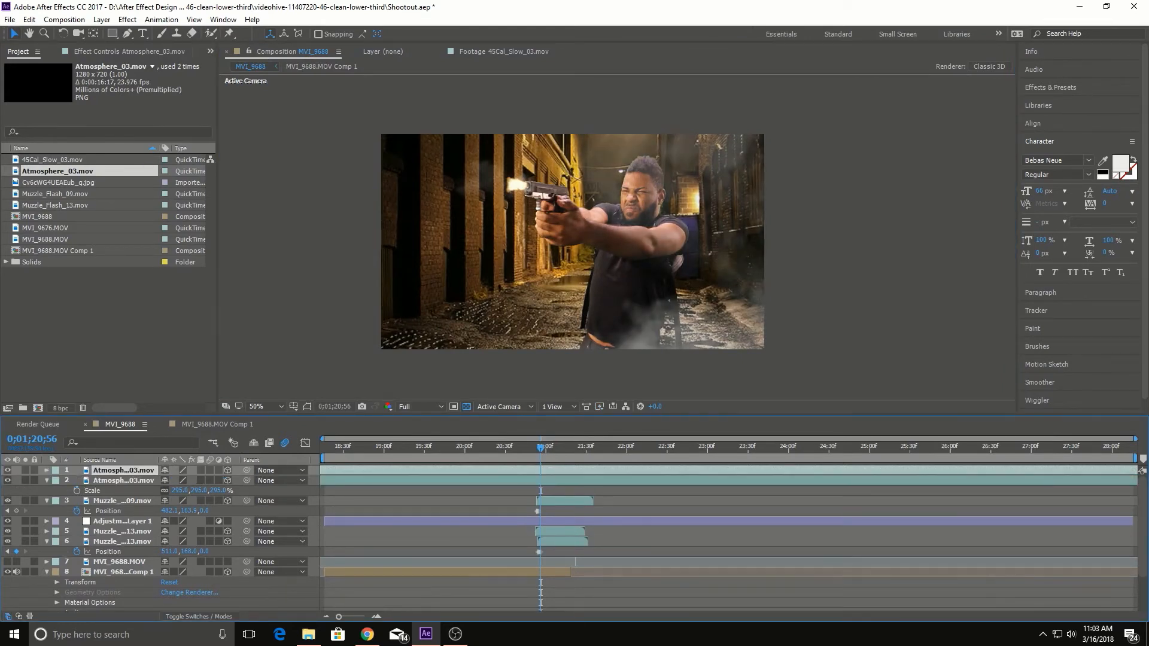
pyautogui.moveTo(778, 470); pyautogui.dragTo(684, 471)
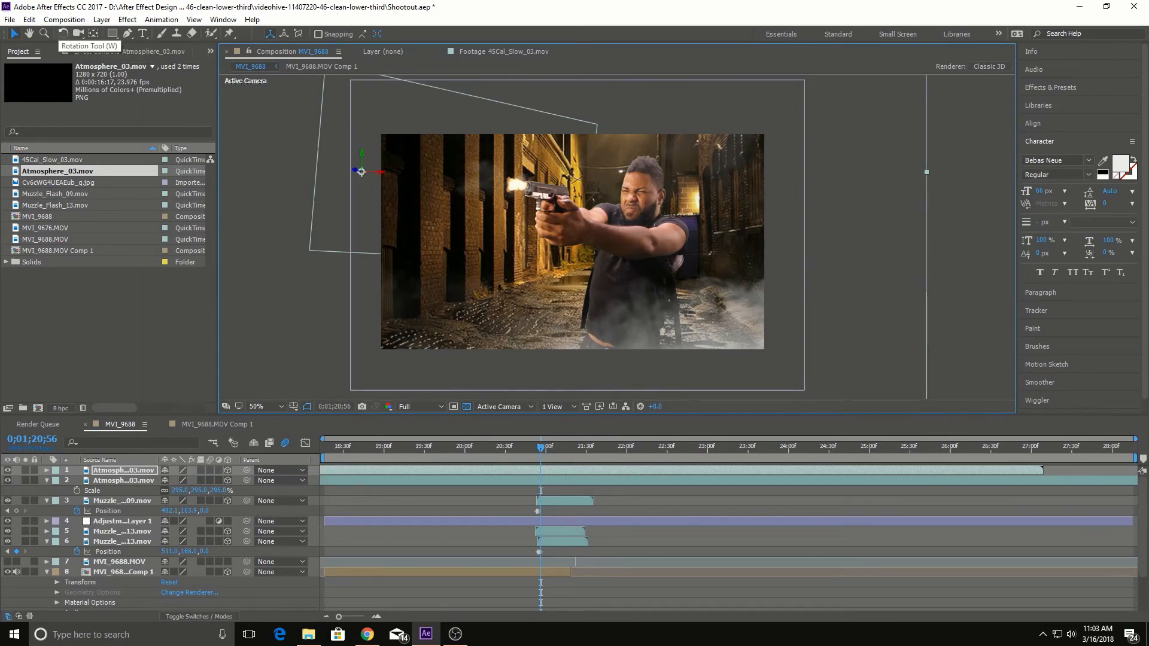
# Step: Rotate the duplicate Atmosphere_03.mov layer around its Y axis to face the other way and move its smoke to the alley's lower-left ground
pyautogui.click(63, 34)
pyautogui.click(124, 481)
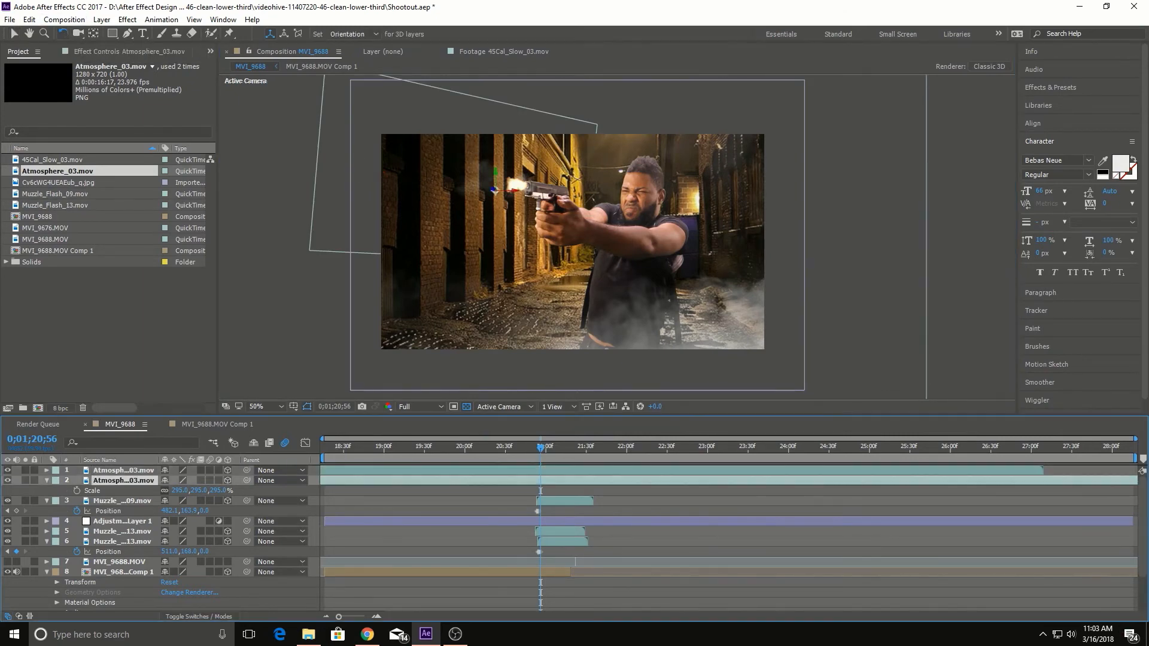
pyautogui.click(123, 470)
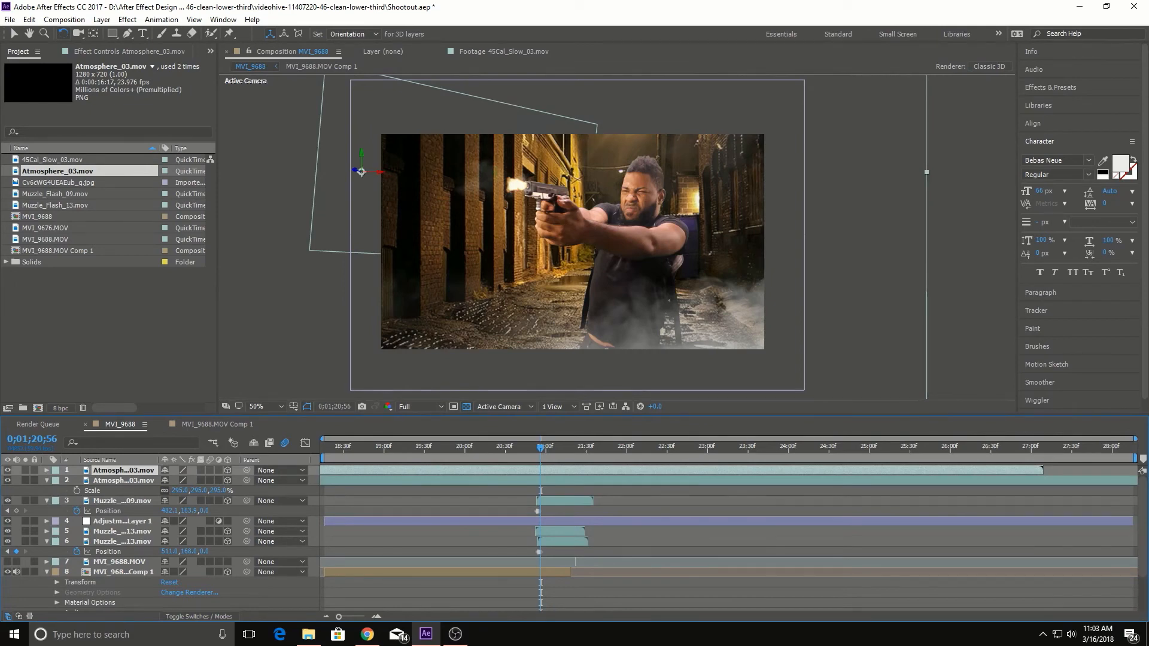
pyautogui.moveTo(362, 155); pyautogui.dragTo(466, 155)
pyautogui.moveTo(362, 154)
pyautogui.mouseDown()
pyautogui.moveTo(378, 154)
pyautogui.moveTo(368, 154)
pyautogui.mouseUp()
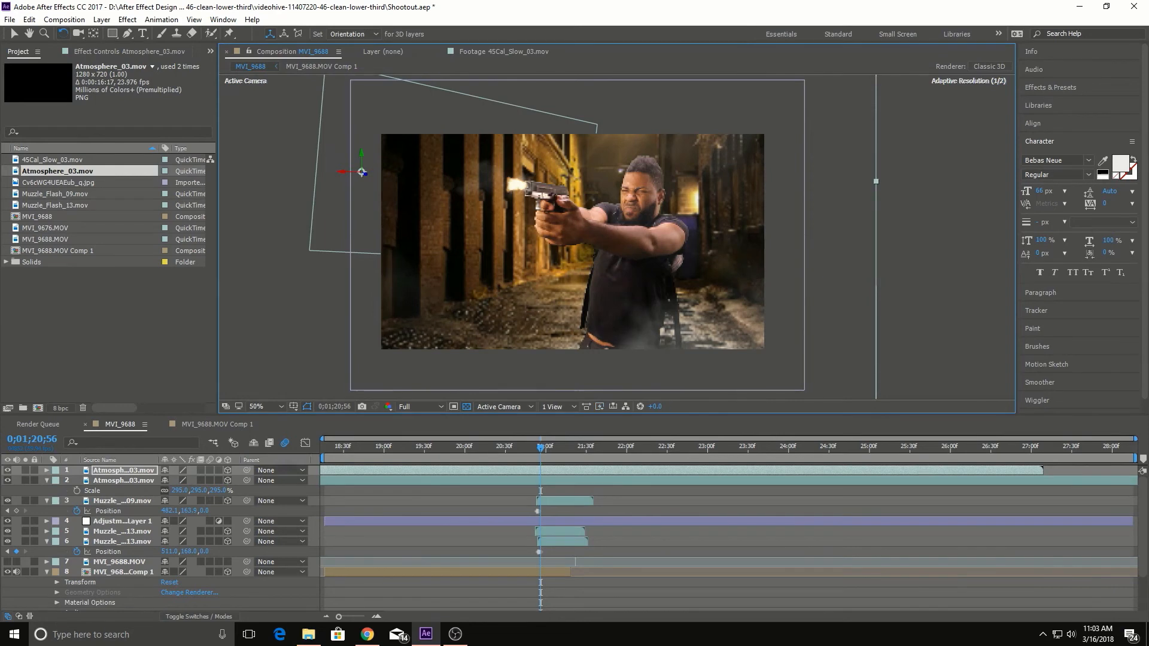
pyautogui.press('v')
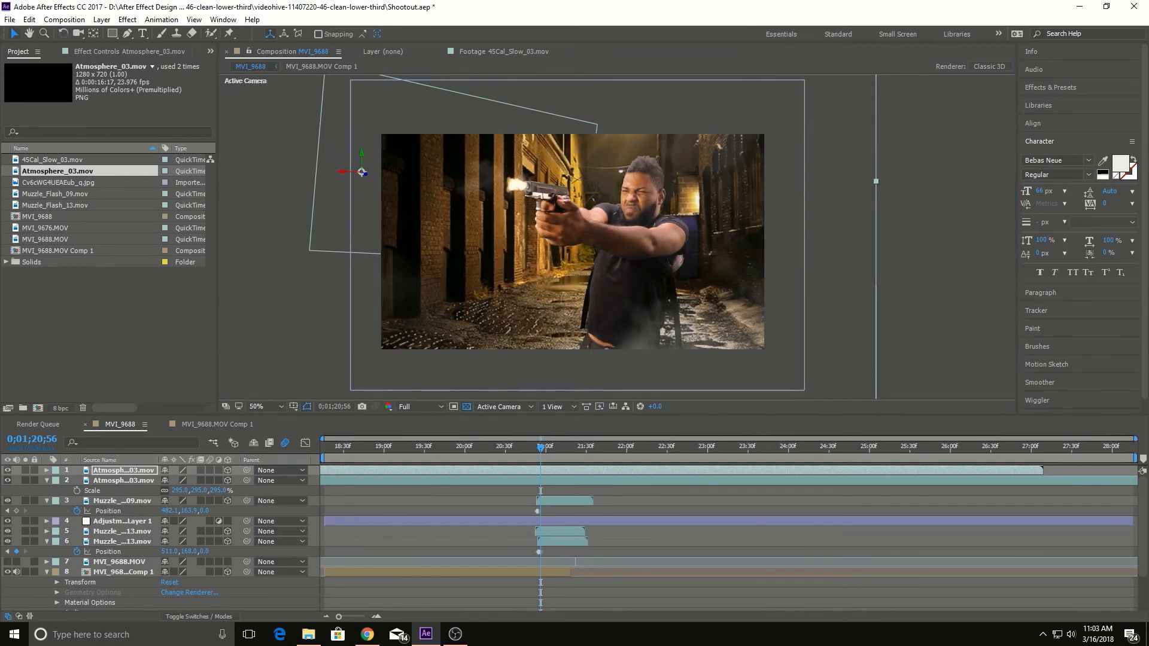
pyautogui.moveTo(363, 173); pyautogui.dragTo(524, 240)
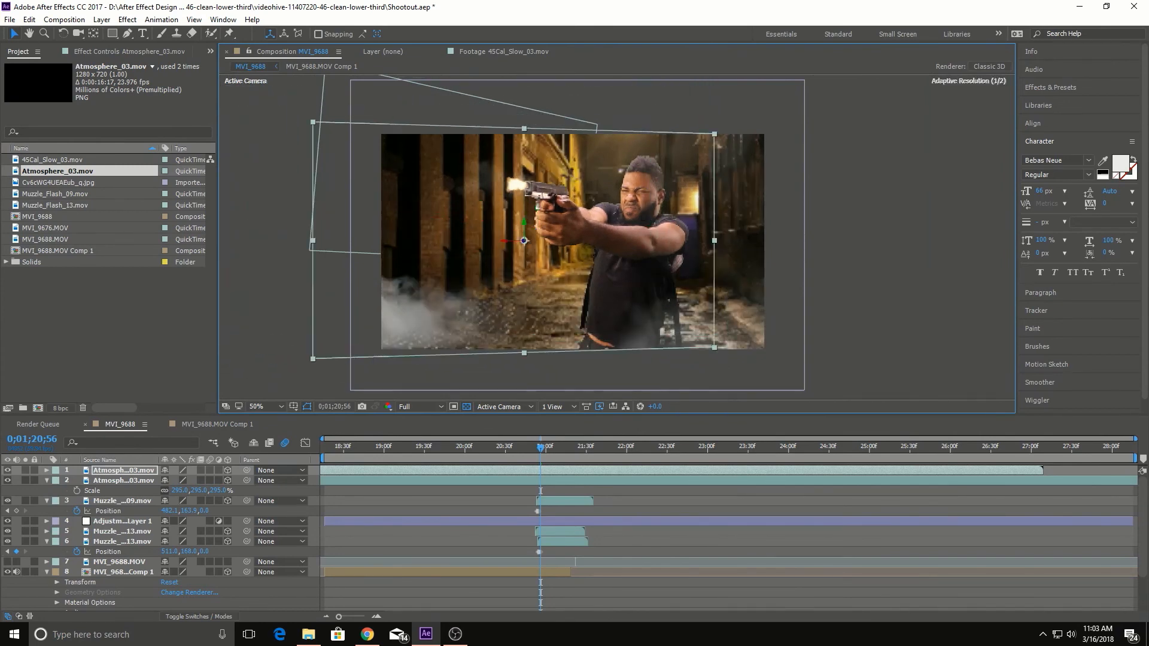